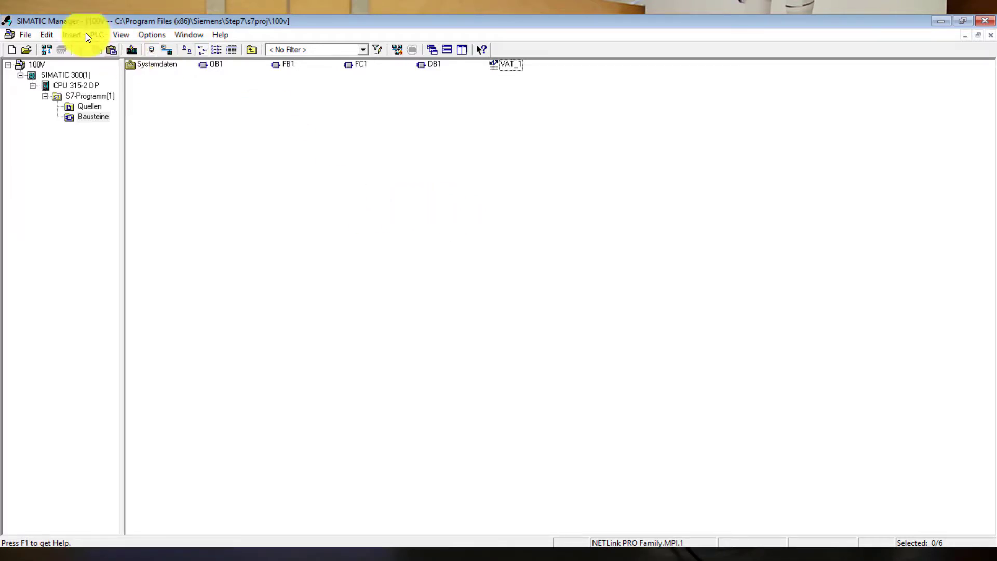
Create a new project named "micro PLC" in the default storage location.
{"action": "left_click", "coordinate": [30, 35]}
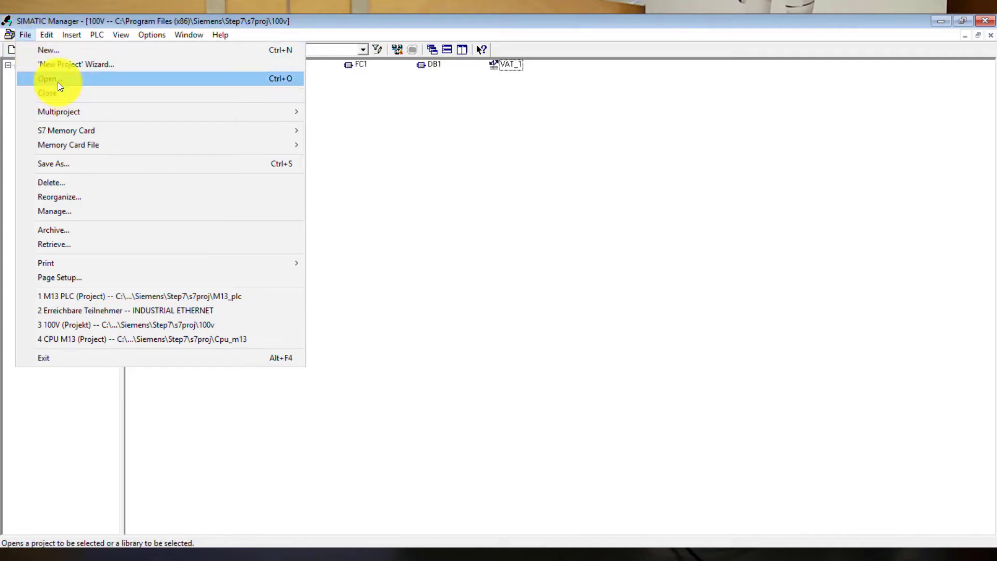
{"action": "left_click", "coordinate": [61, 51]}
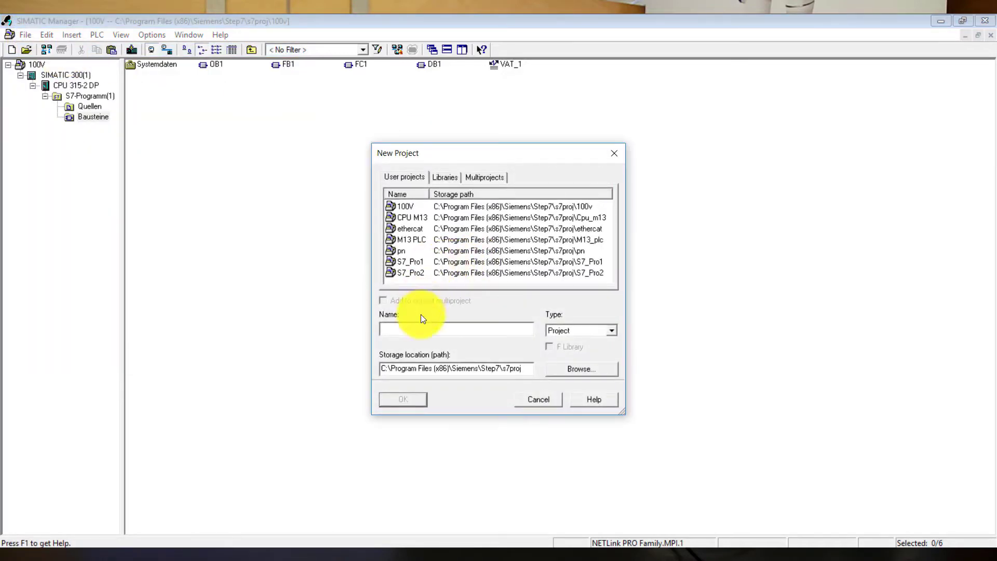
{"action": "type", "text": "micro PLC"}
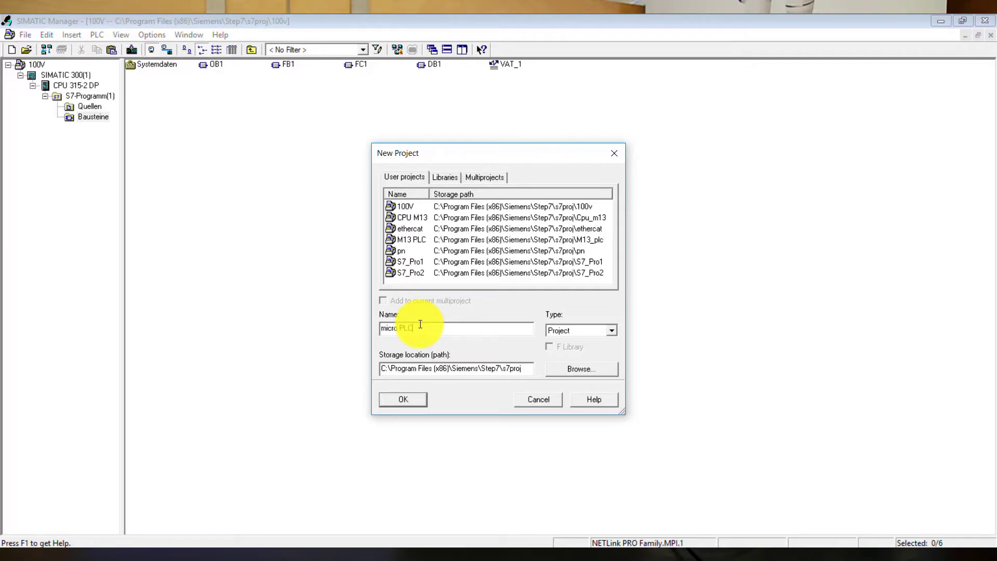
{"action": "left_click", "coordinate": [415, 399]}
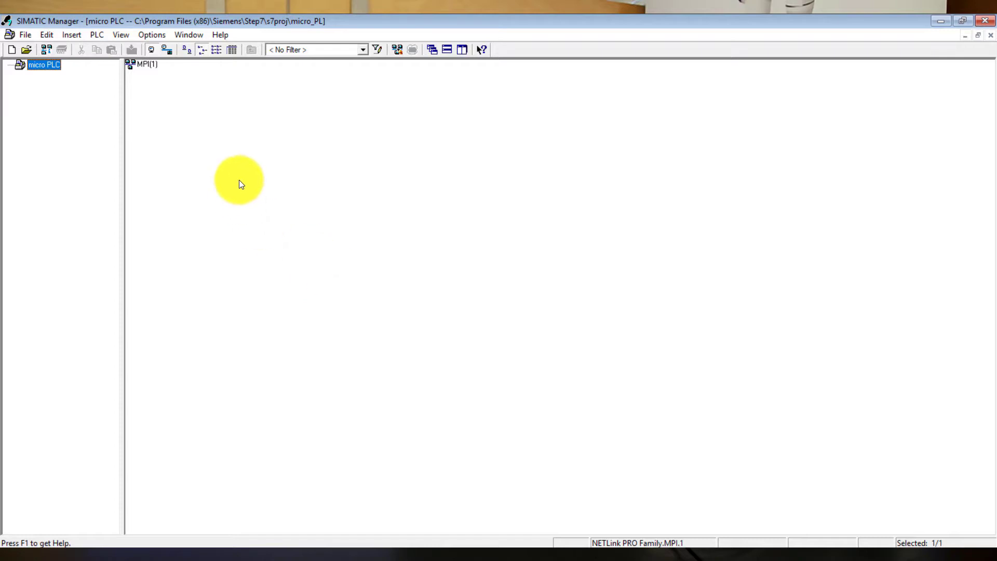
Insert a SIMATIC 300 station into the micro PLC project and open its hardware configuration.
{"action": "left_click", "coordinate": [74, 34]}
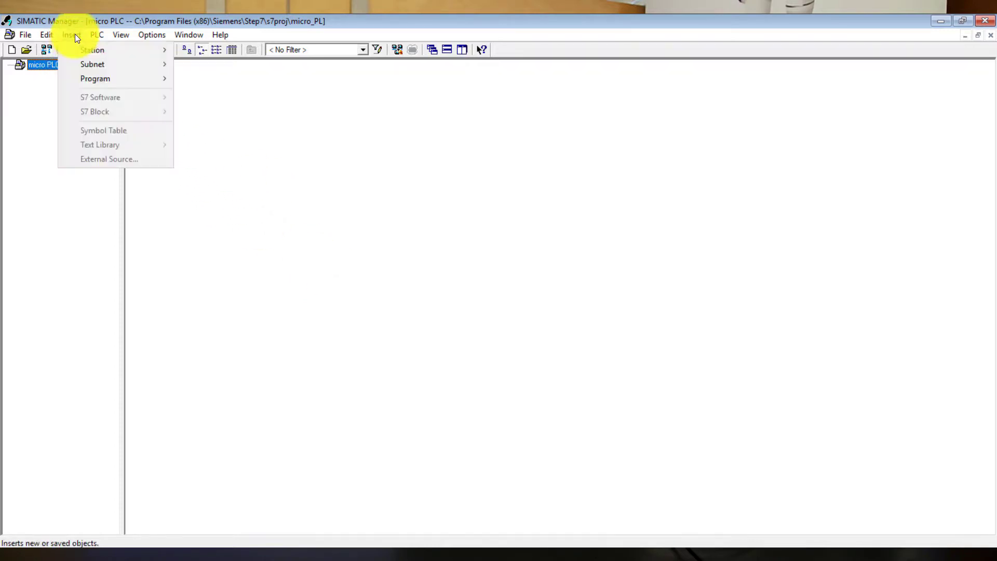
{"action": "mouse_move", "coordinate": [88, 49]}
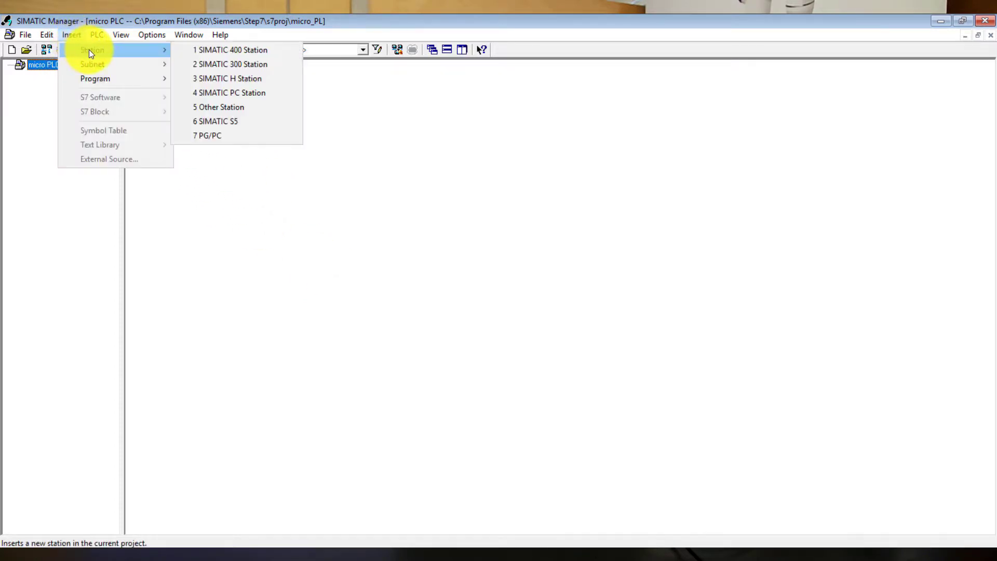
{"action": "left_click", "coordinate": [236, 67]}
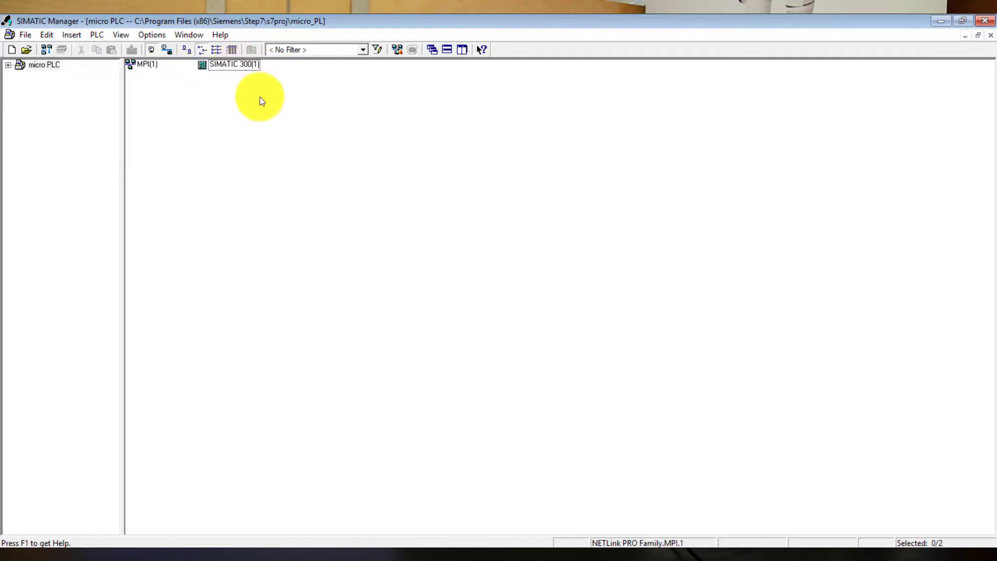
{"action": "double_click", "coordinate": [229, 67]}
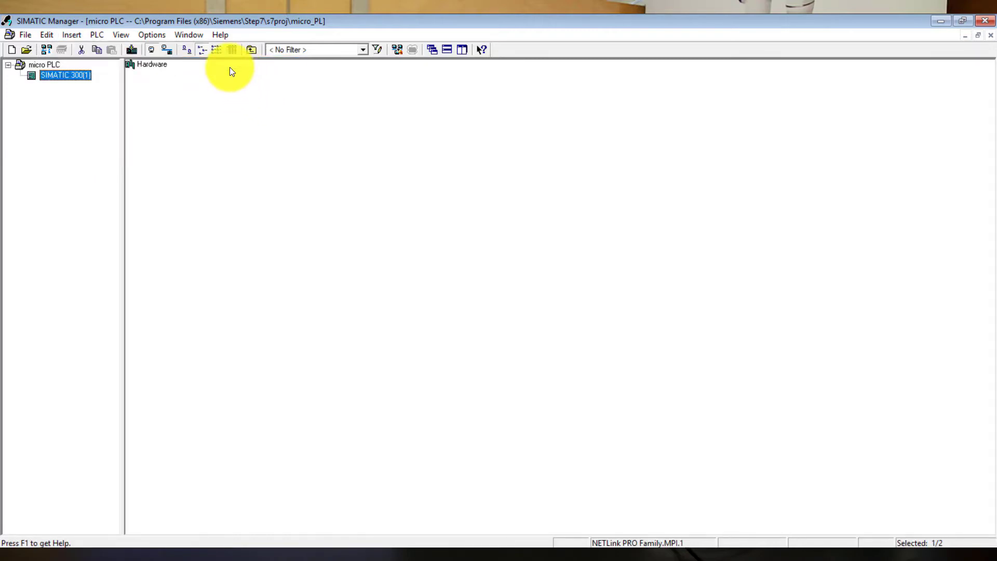
{"action": "left_click", "coordinate": [161, 66]}
{"action": "double_click", "coordinate": [161, 64]}
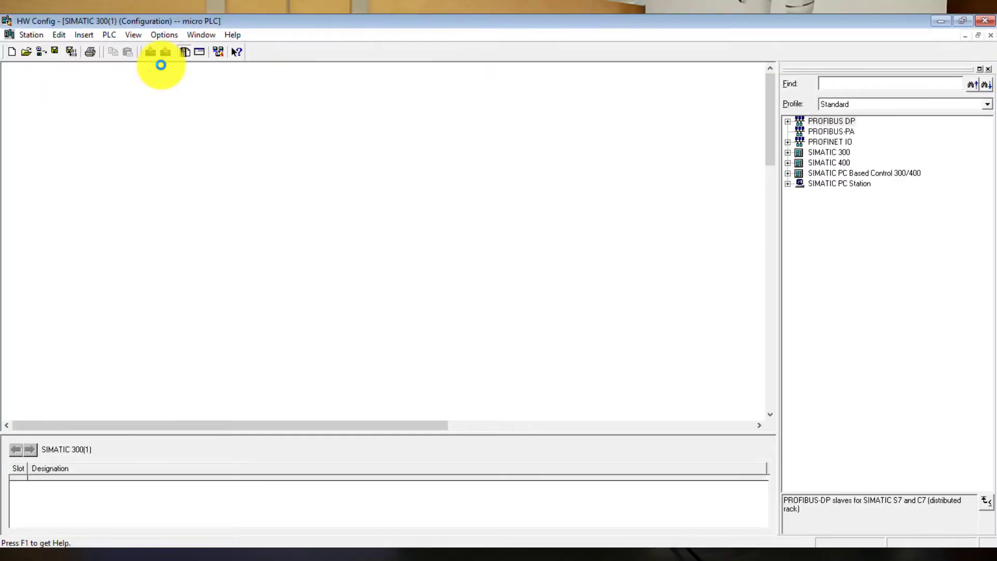
Add a Rail from the SIMATIC 300 RACK-300 catalog group to the station and select its slot 2.
{"action": "left_click", "coordinate": [787, 152]}
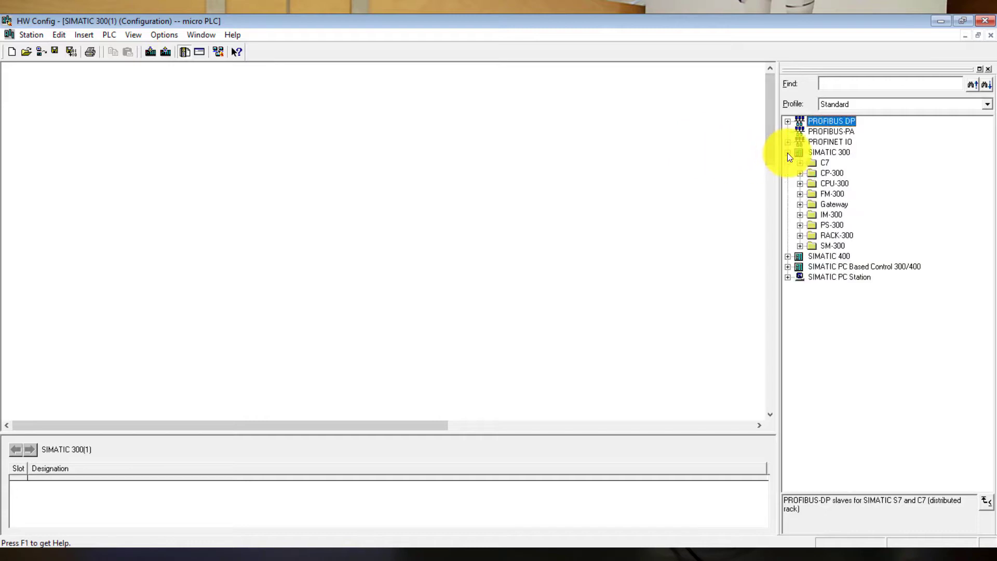
{"action": "left_click", "coordinate": [799, 236]}
{"action": "left_click", "coordinate": [828, 247]}
{"action": "left_click_drag", "start_coordinate": [827, 247], "coordinate": [196, 145]}
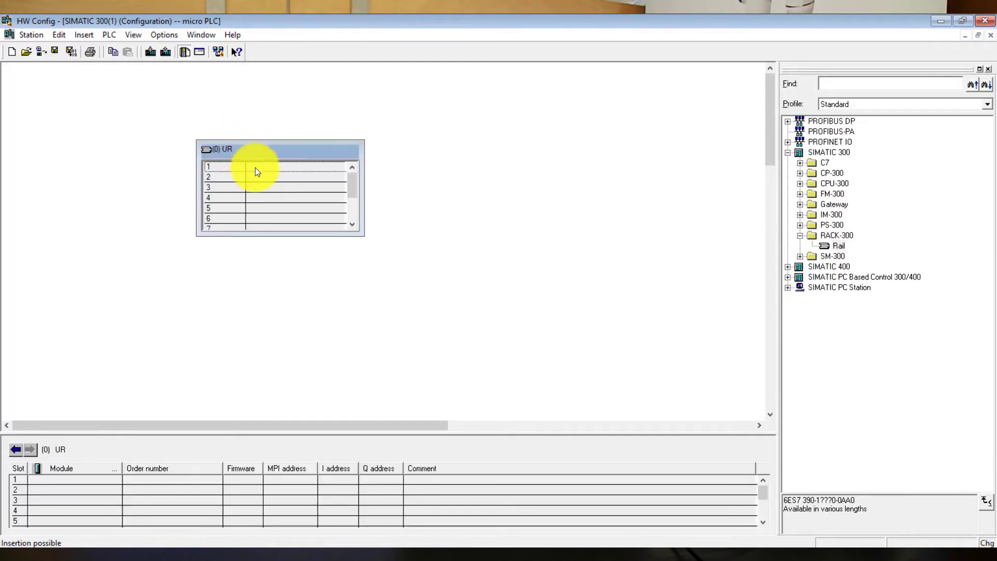
{"action": "left_click", "coordinate": [257, 172]}
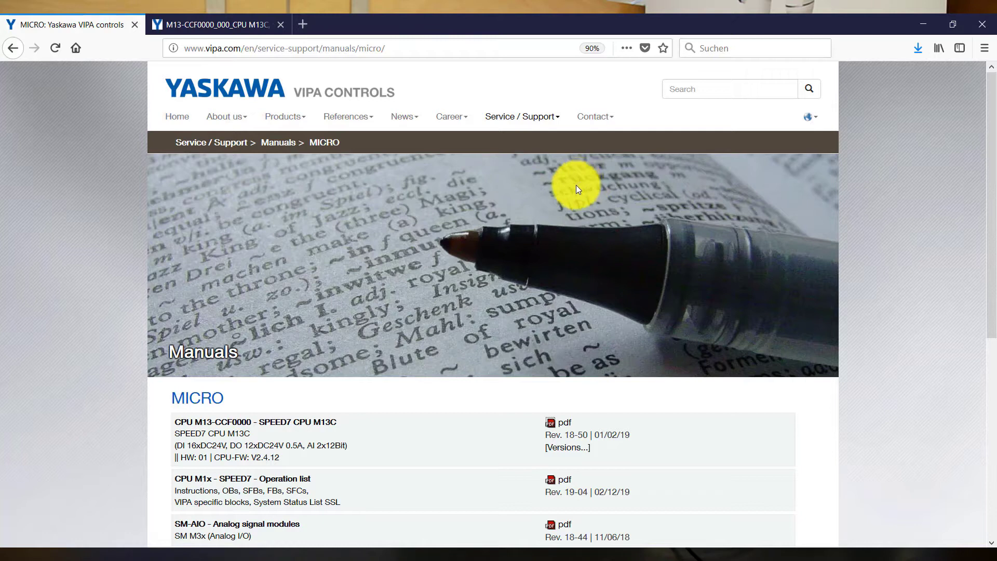
Switch to the browser and look up the CPU hardware configuration procedure in the MICRO CPU M13-CCF0000 manual, including the CPU required for slot 2.
{"action": "mouse_move", "coordinate": [536, 129]}
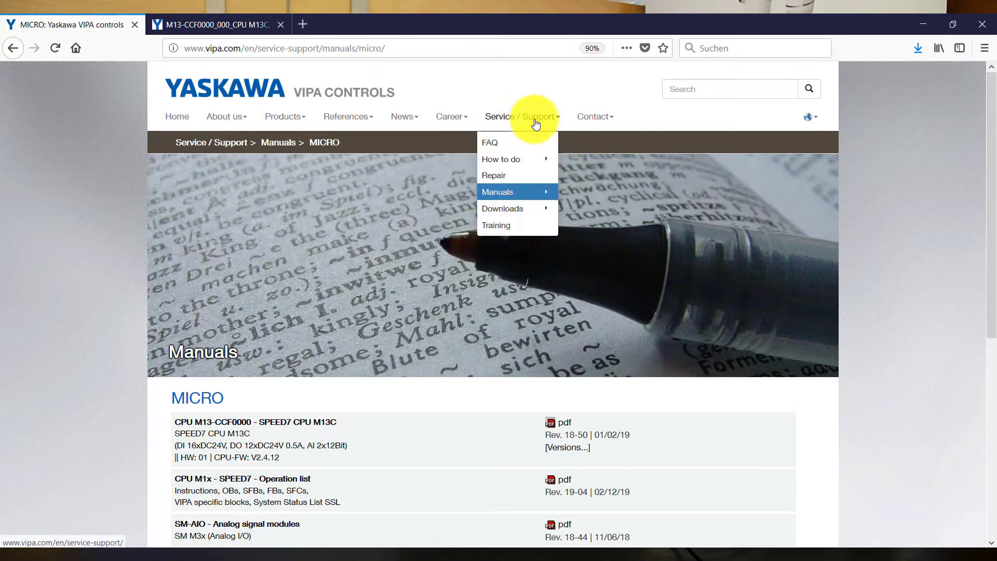
{"action": "mouse_move", "coordinate": [553, 200]}
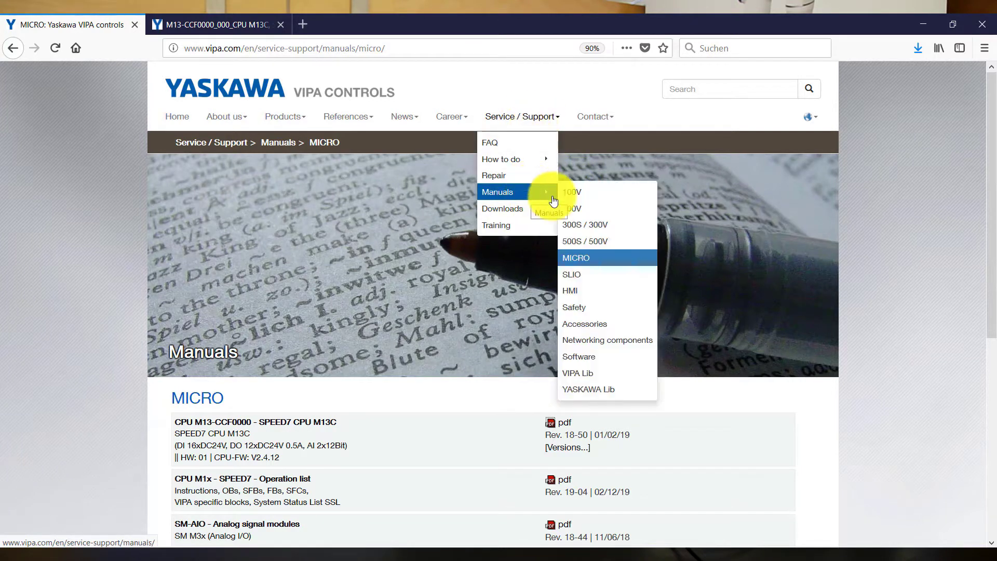
{"action": "left_click", "coordinate": [594, 261]}
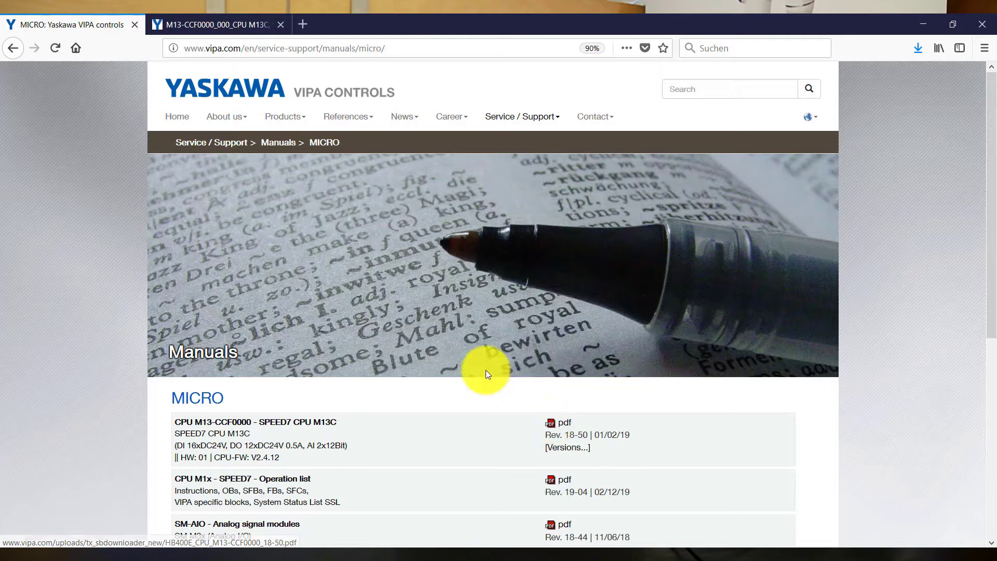
{"action": "left_click", "coordinate": [554, 429]}
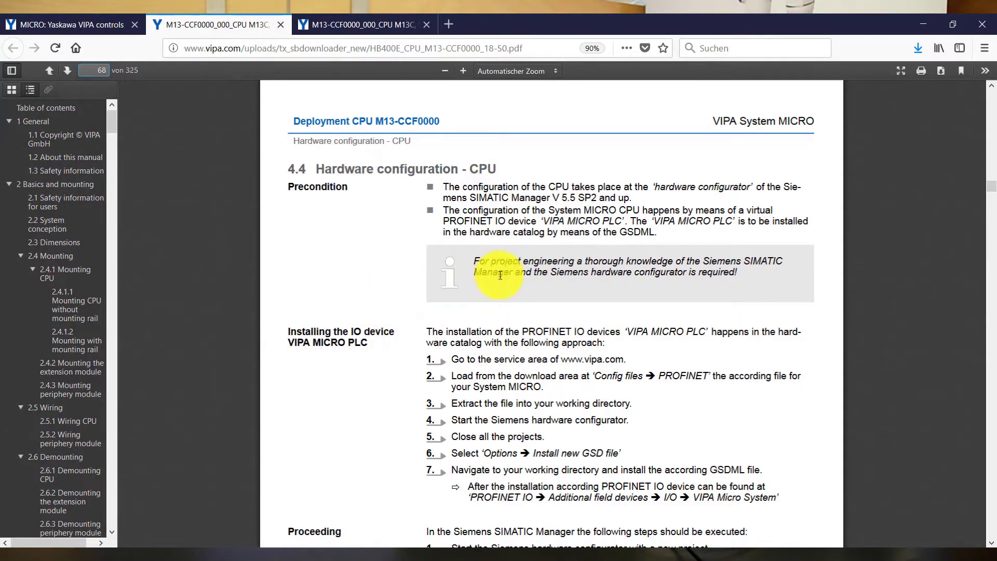
{"action": "scroll", "coordinate": [588, 384], "scroll_direction": "down", "scroll_amount": 5}
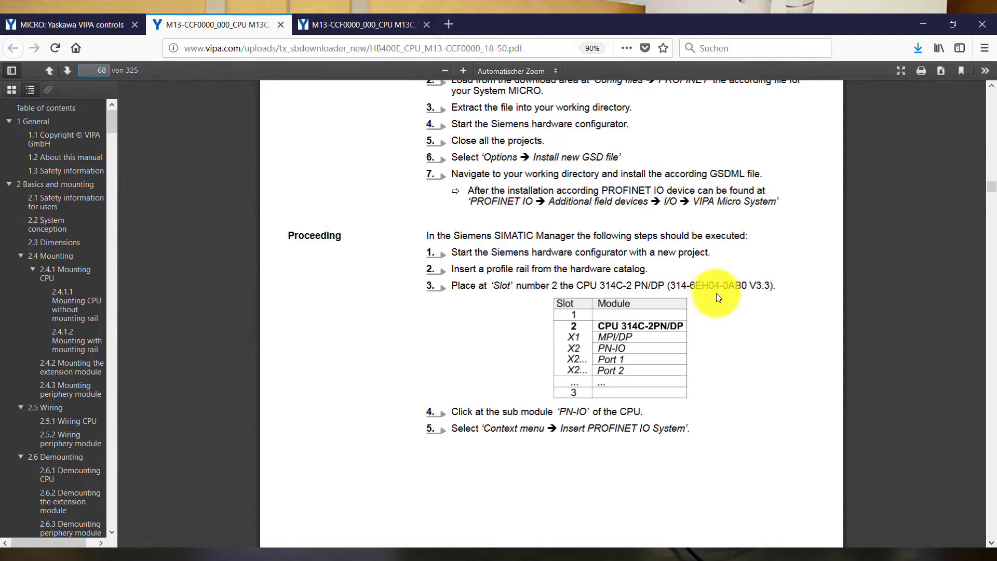
{"action": "left_click", "coordinate": [920, 26]}
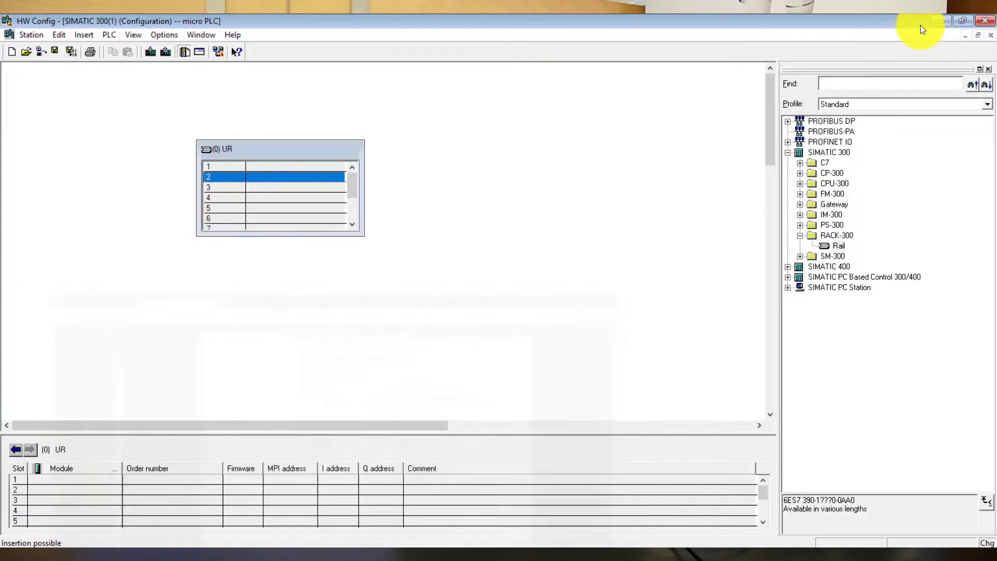
Place CPU 314C-2 PN/DP (6ES7 314-6EH04-0AB0 V3.3) in slot 2 with its Ethernet interface not networked, and select slot 4 in the enlarged rack.
{"action": "left_click", "coordinate": [798, 183]}
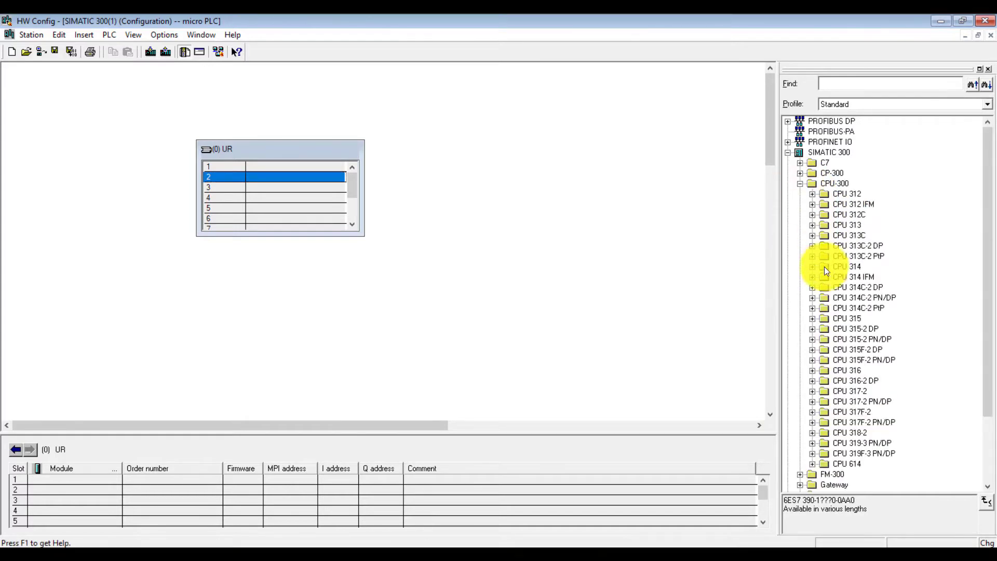
{"action": "left_click", "coordinate": [812, 298]}
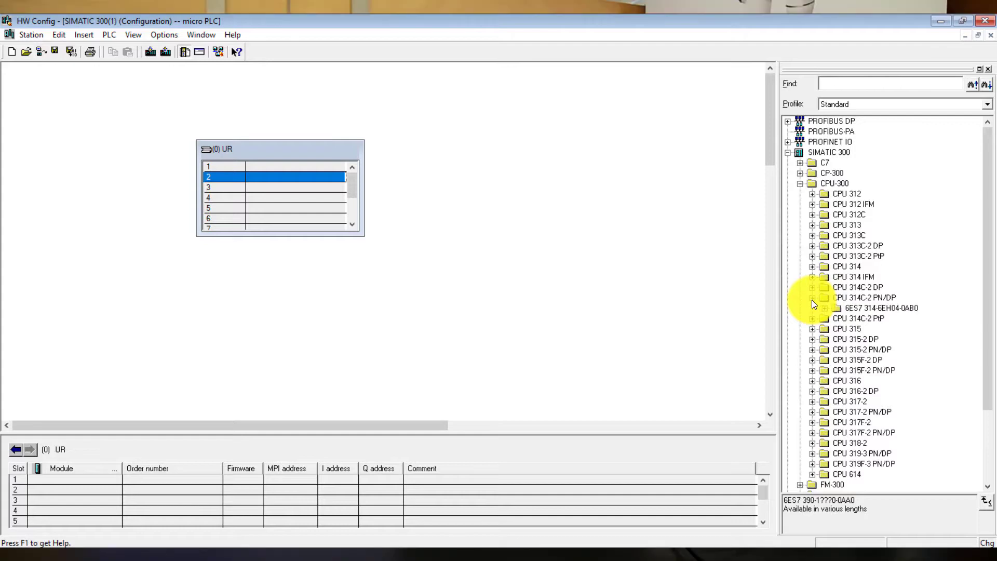
{"action": "left_click", "coordinate": [821, 308]}
{"action": "left_click_drag", "start_coordinate": [851, 319], "coordinate": [330, 179]}
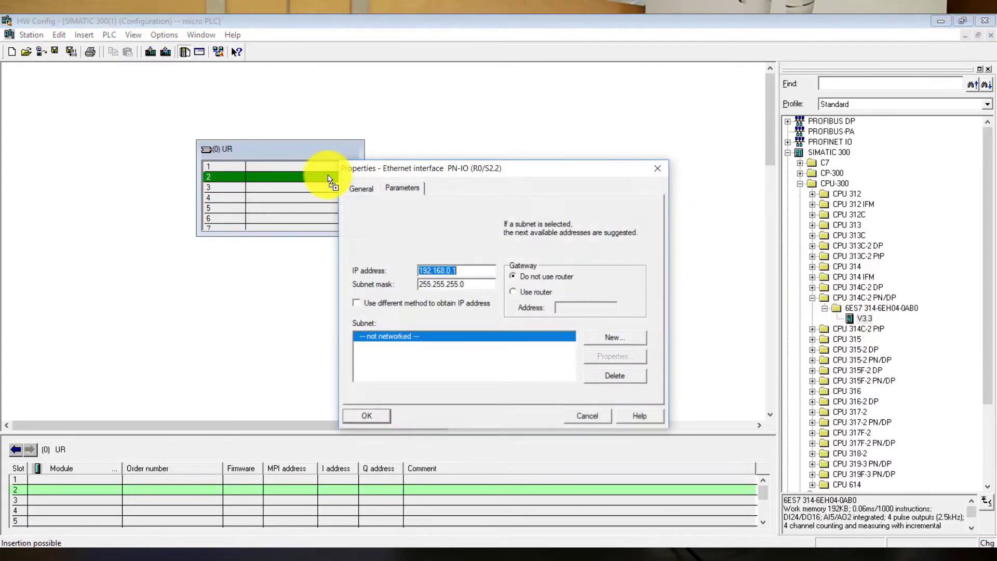
{"action": "left_click", "coordinate": [377, 415]}
{"action": "left_click_drag", "start_coordinate": [362, 236], "coordinate": [430, 330]}
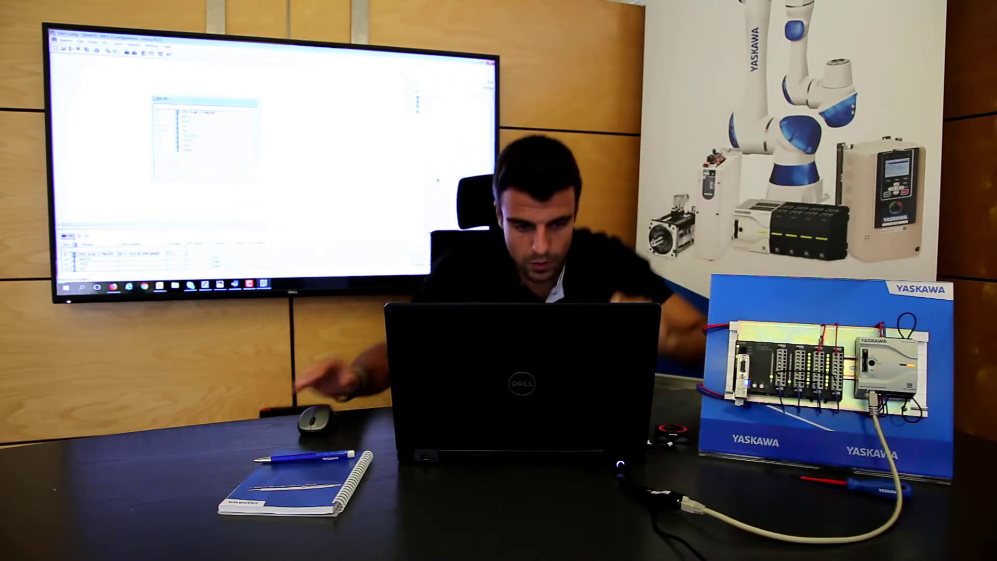
{"action": "left_click", "coordinate": [202, 160]}
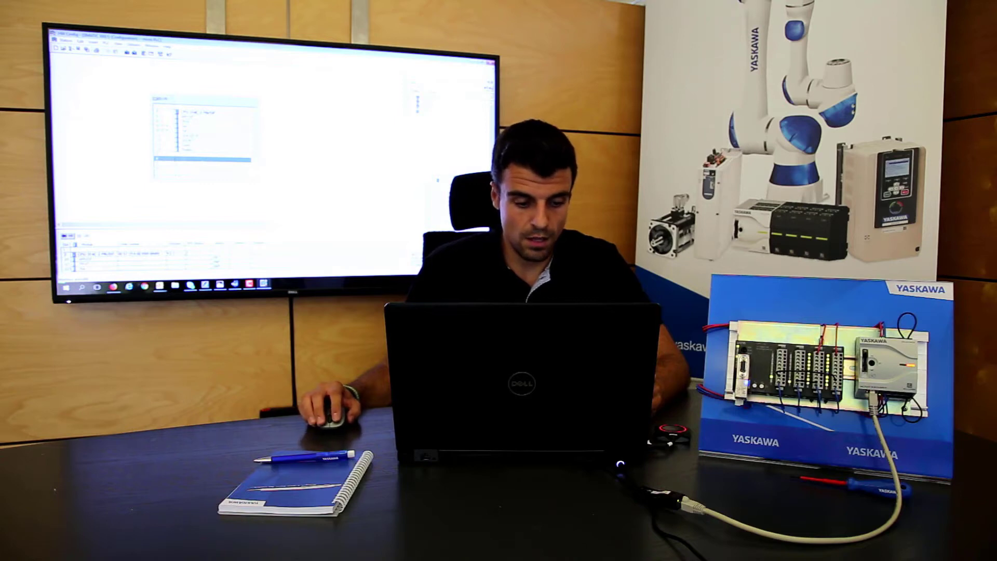
Switch to the manual in the browser and check page 75 for the CP 343-1 module required for the Ethernet PG/OP channel.
{"action": "key", "text": "alt+Tab"}
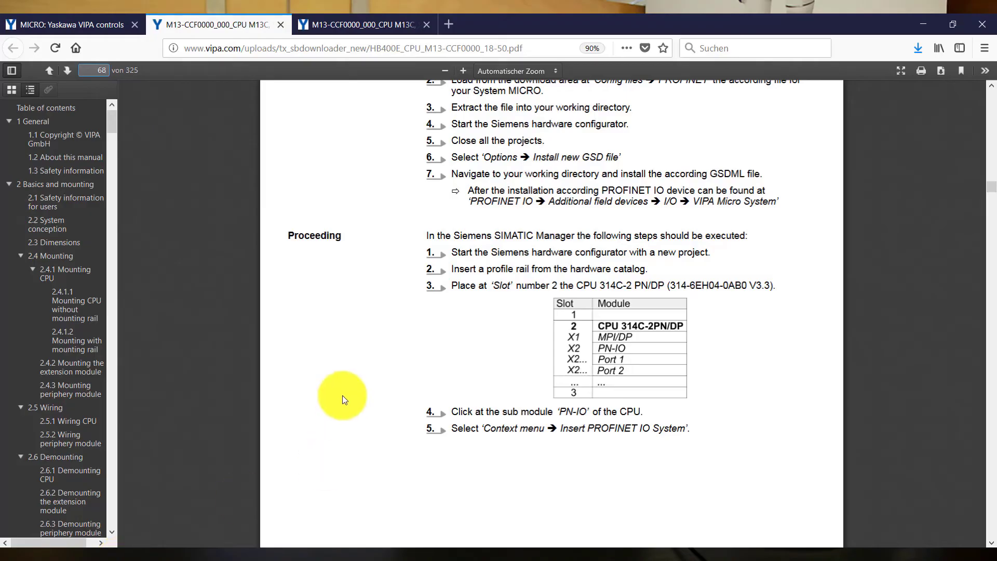
{"action": "left_click", "coordinate": [100, 70]}
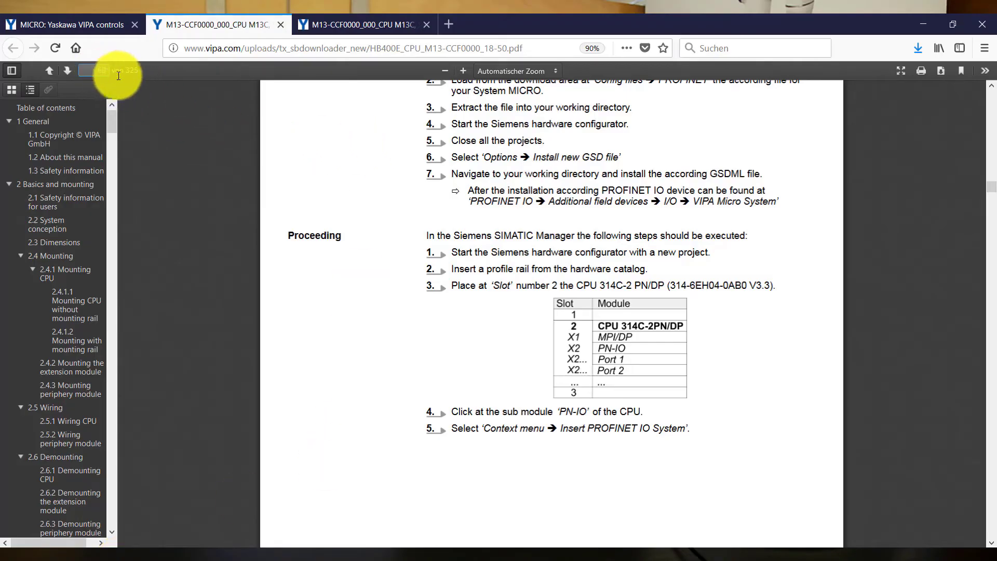
{"action": "type", "text": "75"}
{"action": "key", "text": "Return"}
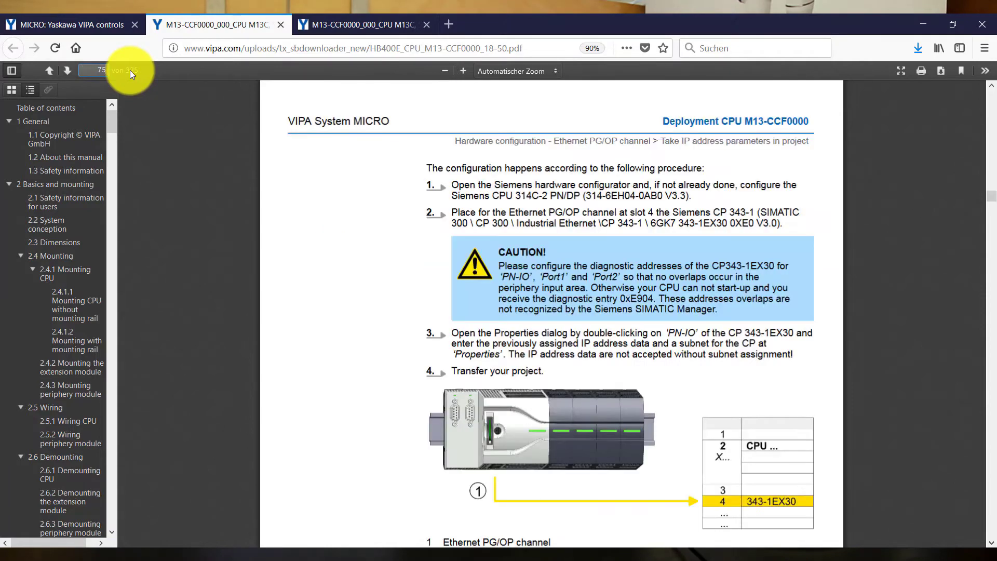
{"action": "left_click_drag", "start_coordinate": [678, 224], "coordinate": [753, 224]}
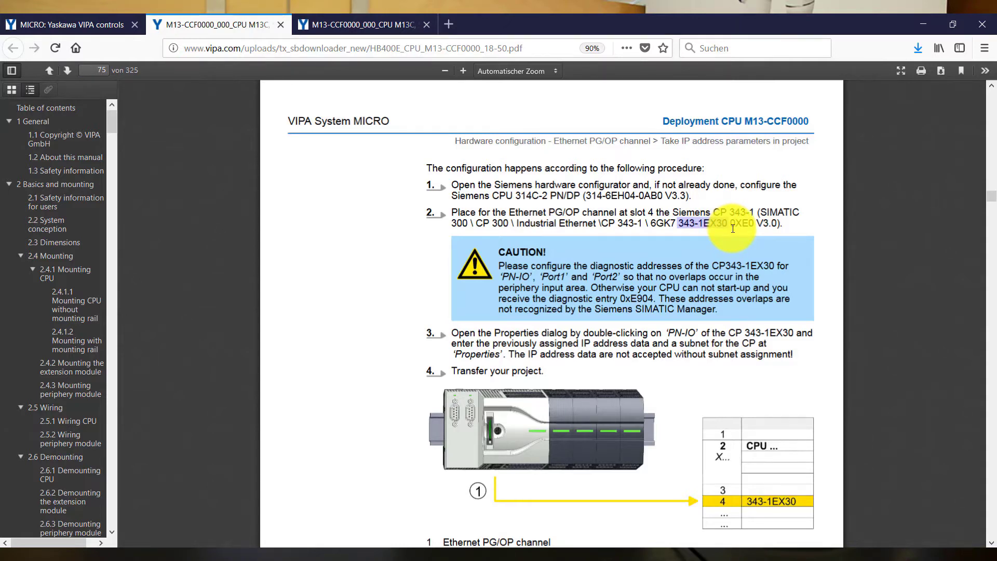
{"action": "left_click_drag", "start_coordinate": [732, 229], "coordinate": [705, 233]}
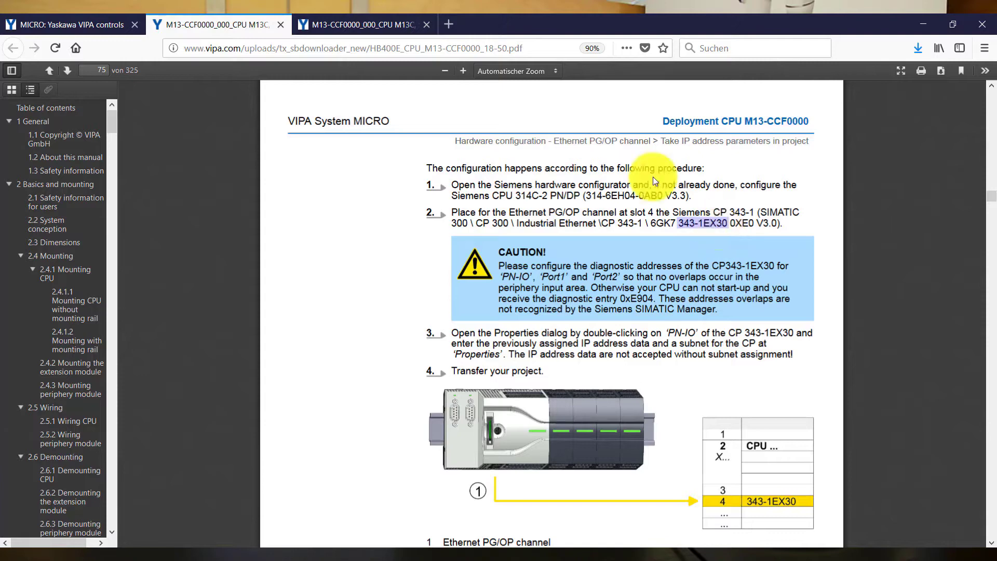
{"action": "left_click", "coordinate": [923, 22]}
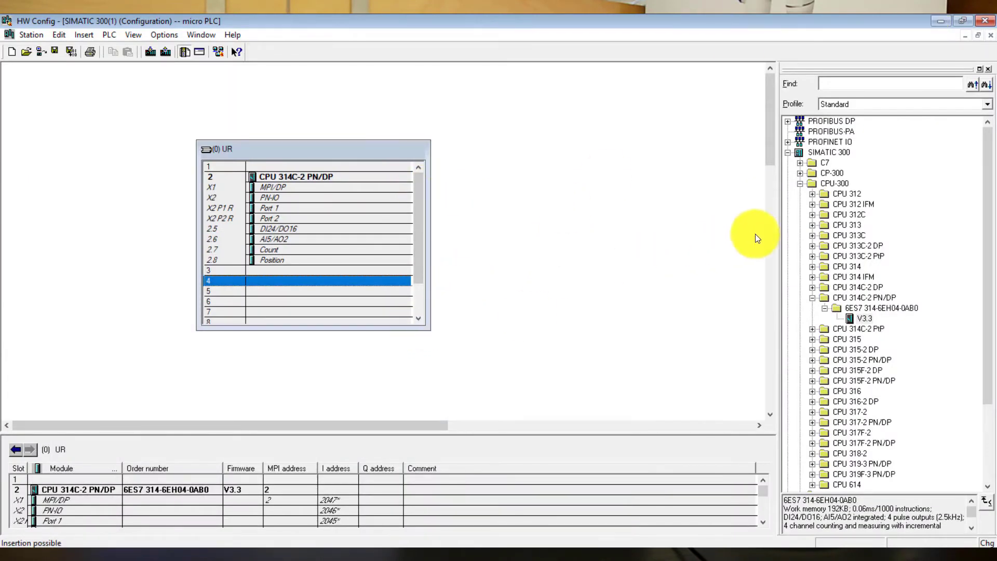
Place the Industrial Ethernet CP 343-1 module 6GK7 343-1EX30-0XE0 V3.0 in slot 4 of the rack.
{"action": "left_click", "coordinate": [798, 172]}
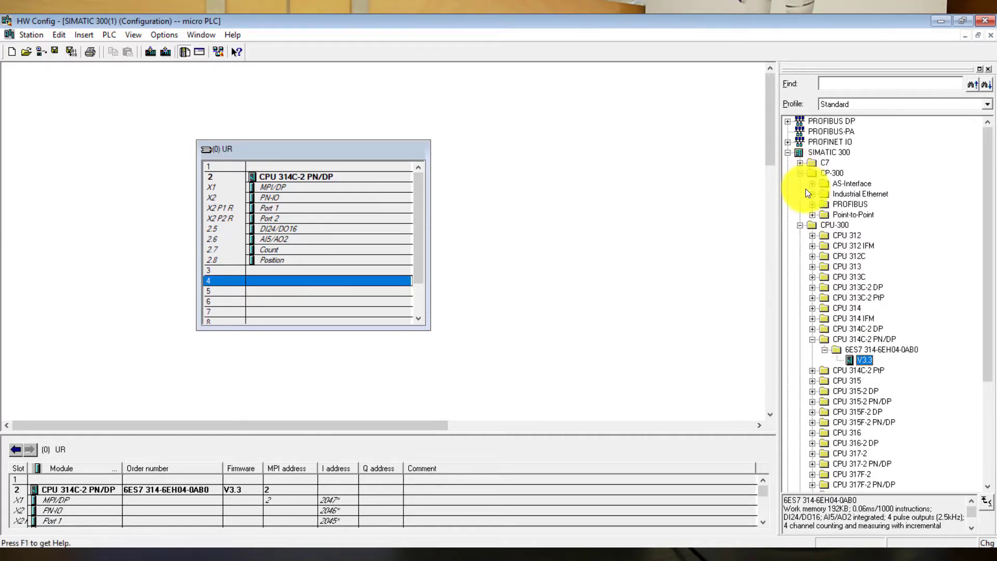
{"action": "left_click", "coordinate": [812, 195]}
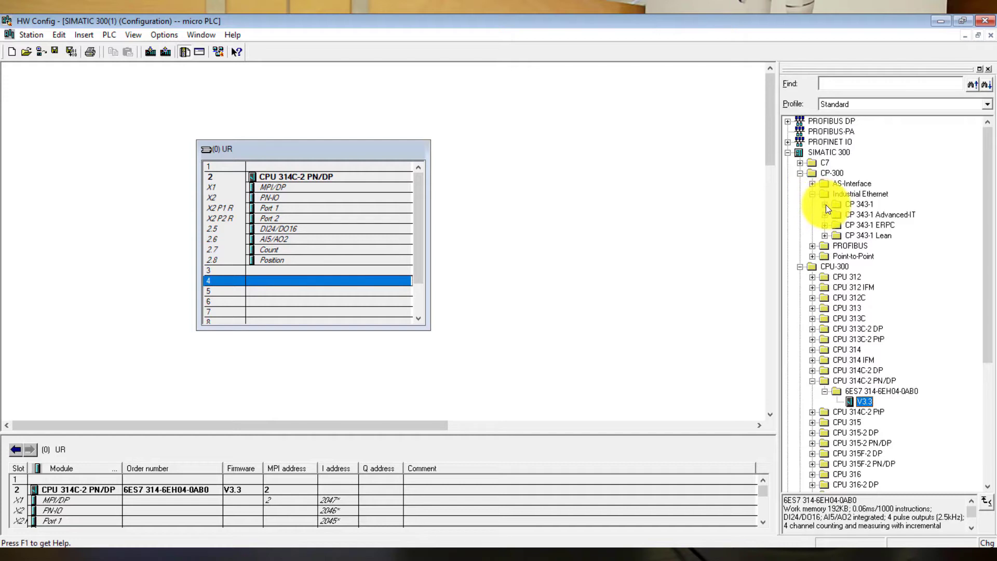
{"action": "left_click", "coordinate": [825, 205]}
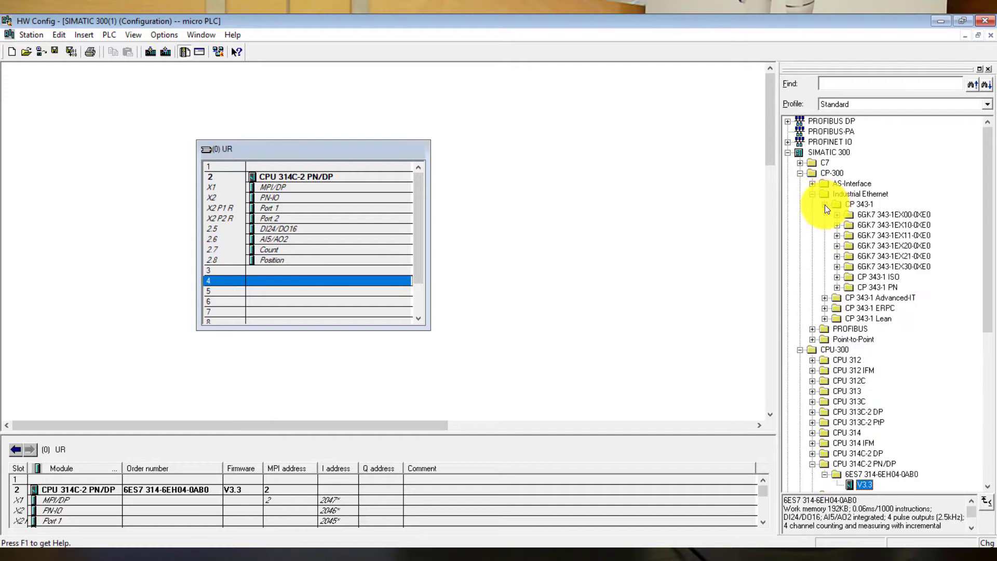
{"action": "left_click", "coordinate": [840, 269]}
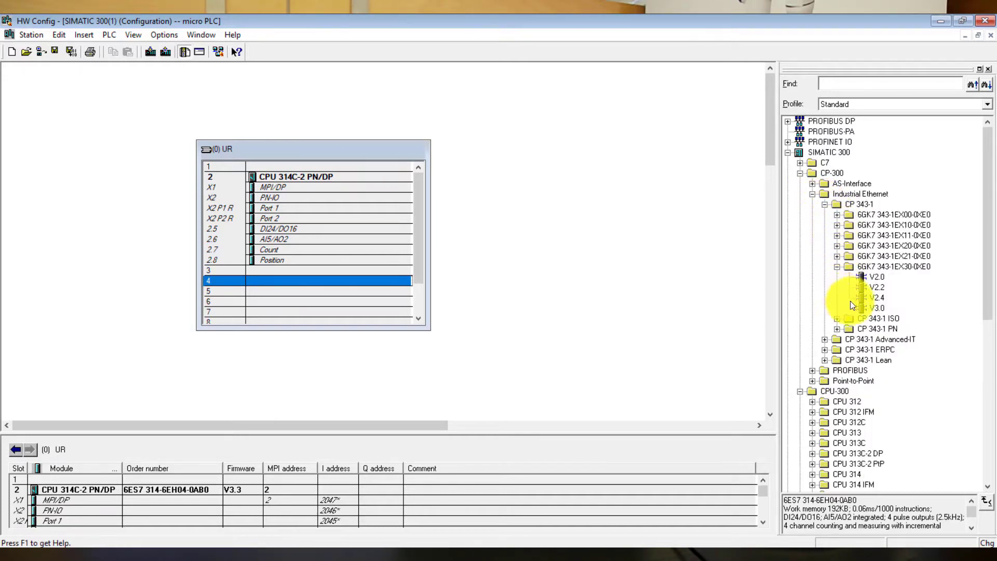
{"action": "left_click_drag", "start_coordinate": [870, 306], "coordinate": [366, 285]}
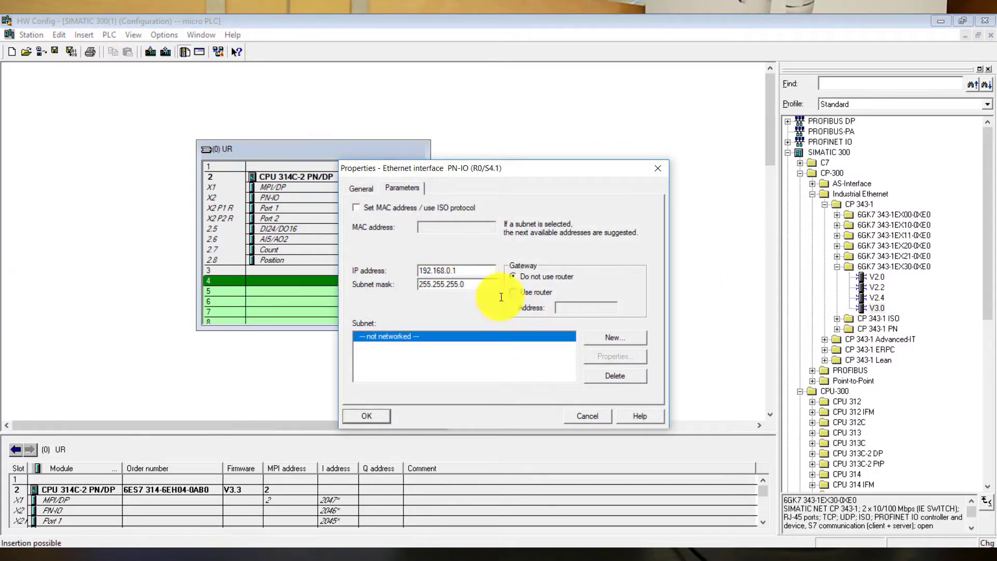
Connect the CP 343-1's PN-IO interface to a new subnet Ethernet(1) and set its IP address to 10.0.0.150.
{"action": "left_click", "coordinate": [600, 335]}
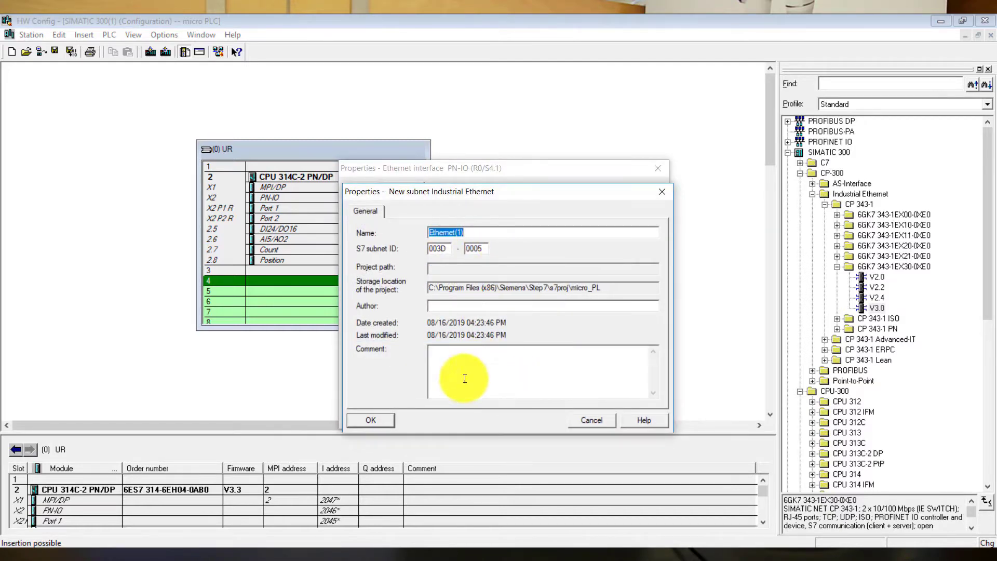
{"action": "left_click", "coordinate": [388, 417]}
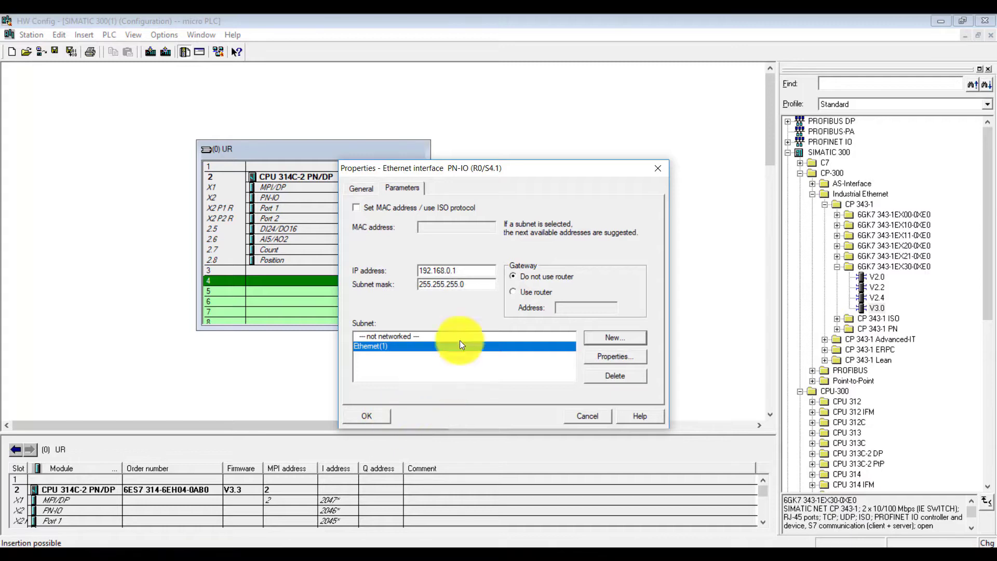
{"action": "left_click_drag", "start_coordinate": [473, 272], "coordinate": [413, 265]}
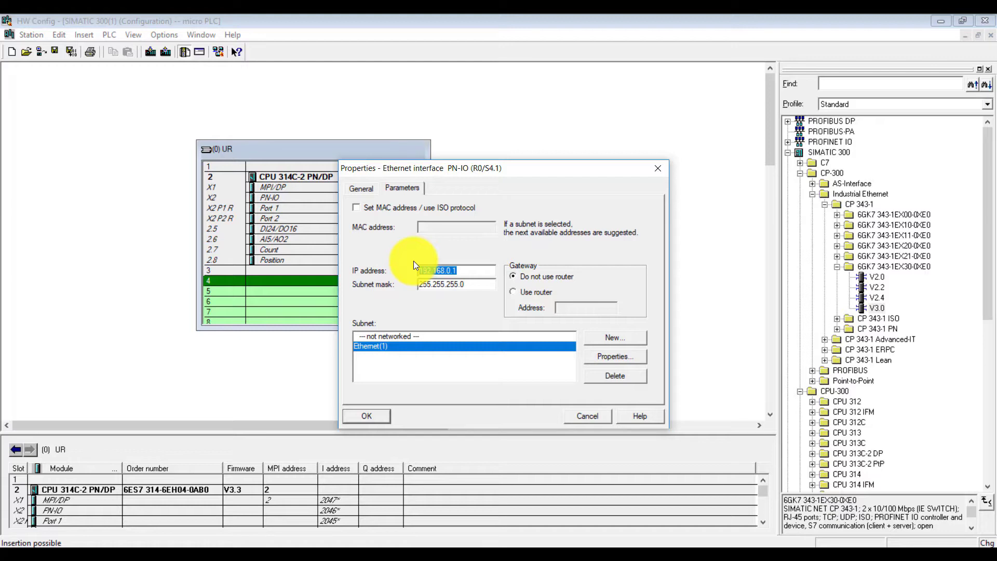
{"action": "type", "text": "10"}
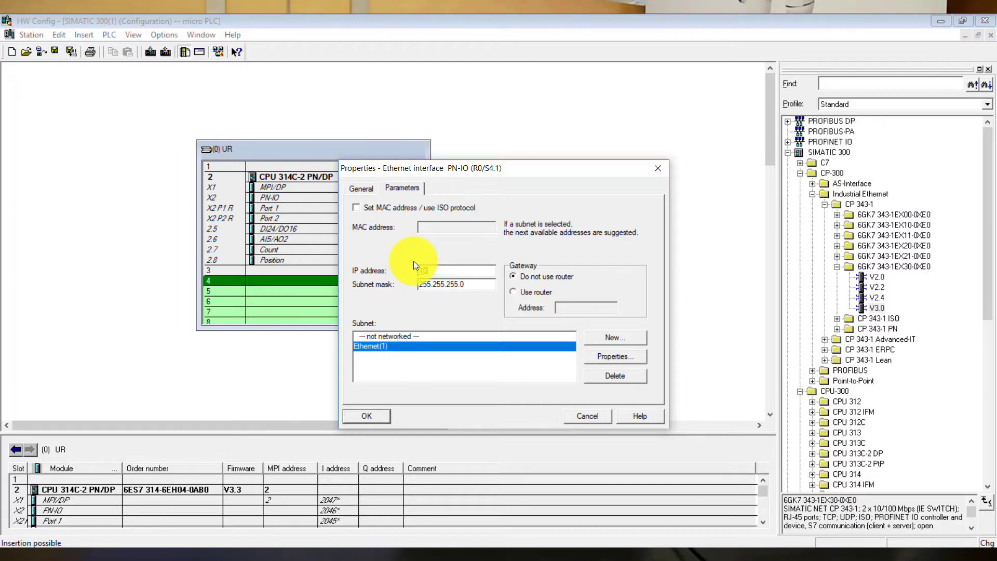
{"action": "type", "text": ".0.0.150"}
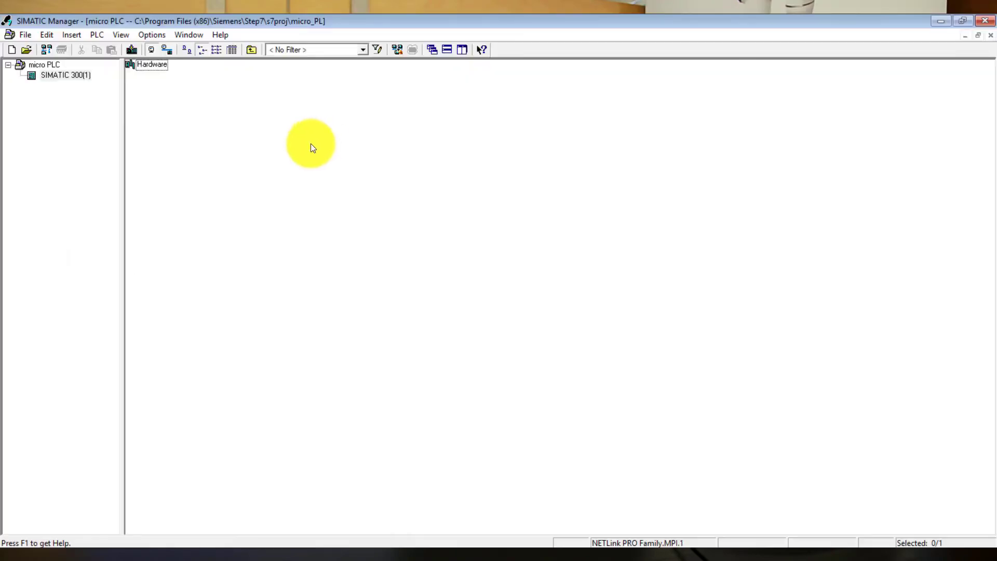
Set the PG/PC interface in SIMATIC Manager to the ASIX AX88772 USB2.0 to Fast Ethernet adapter with TCP/IP (RFC-1006).
{"action": "left_click", "coordinate": [188, 34]}
{"action": "mouse_move", "coordinate": [164, 35]}
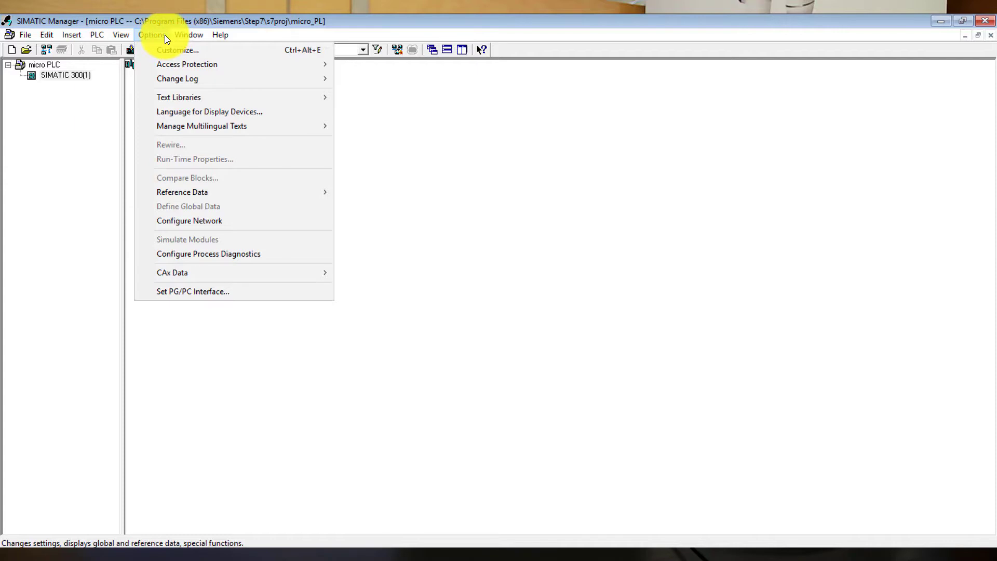
{"action": "left_click", "coordinate": [210, 294]}
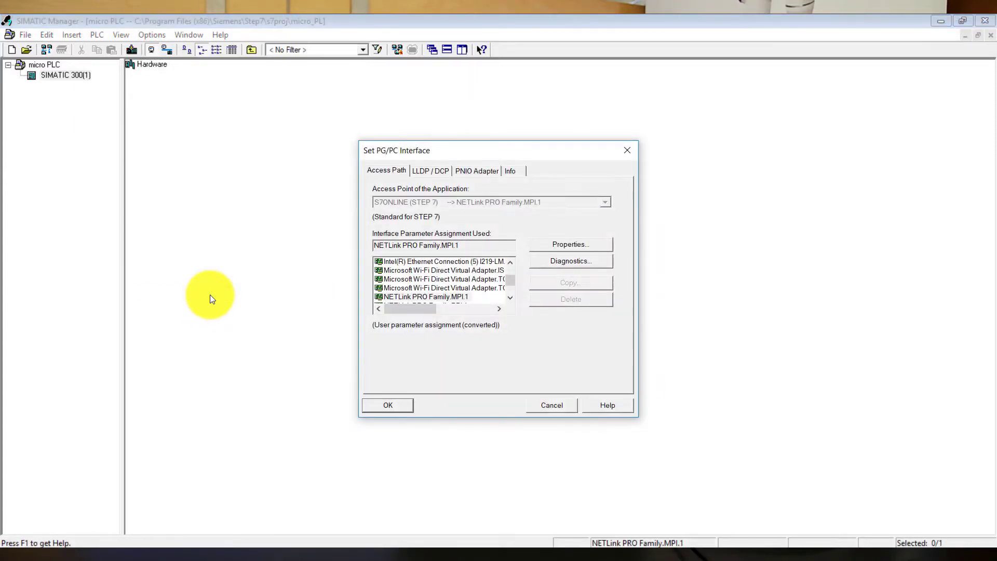
{"action": "scroll", "coordinate": [508, 274], "scroll_direction": "up", "scroll_amount": 5}
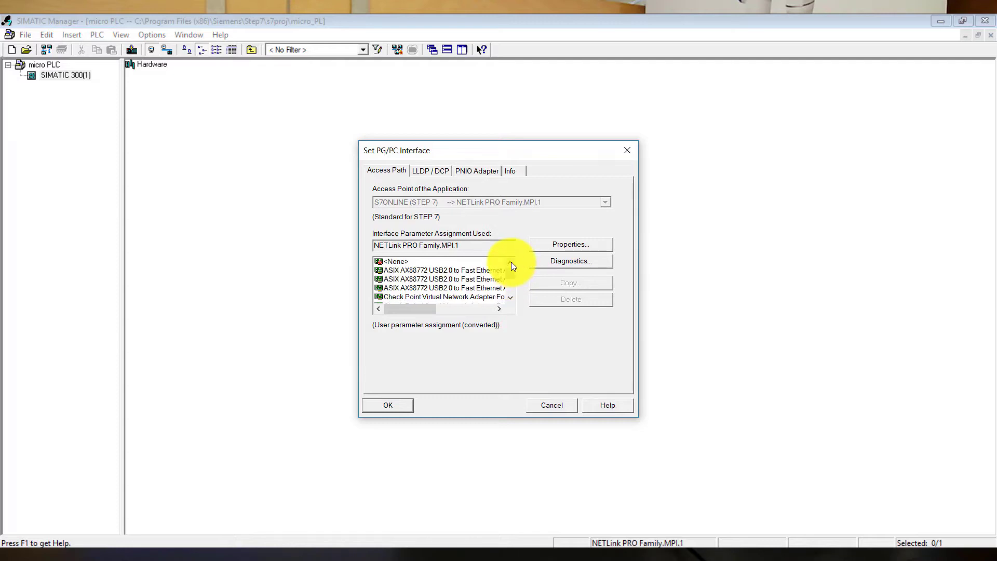
{"action": "left_click", "coordinate": [457, 289]}
{"action": "left_click", "coordinate": [400, 403]}
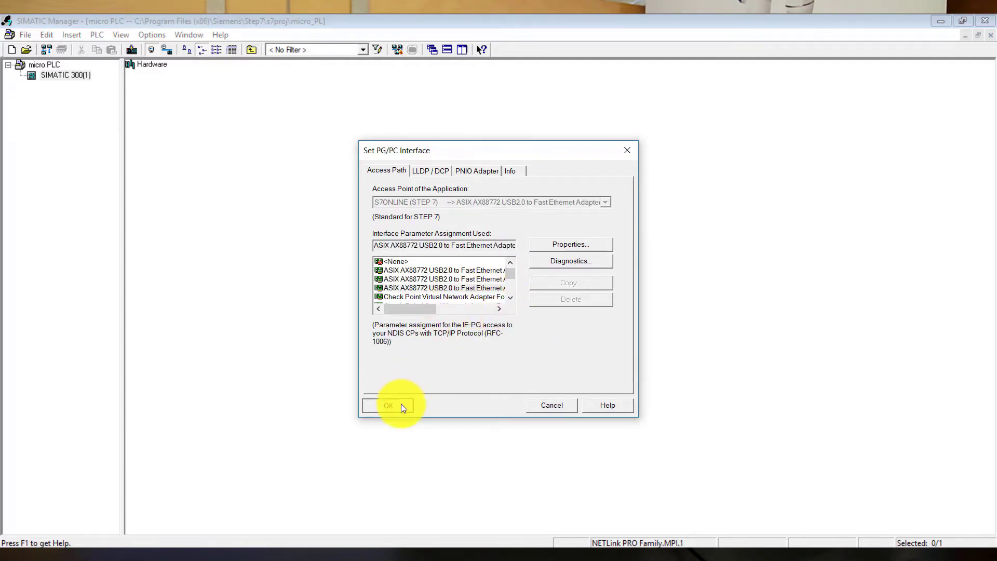
{"action": "left_click", "coordinate": [484, 343]}
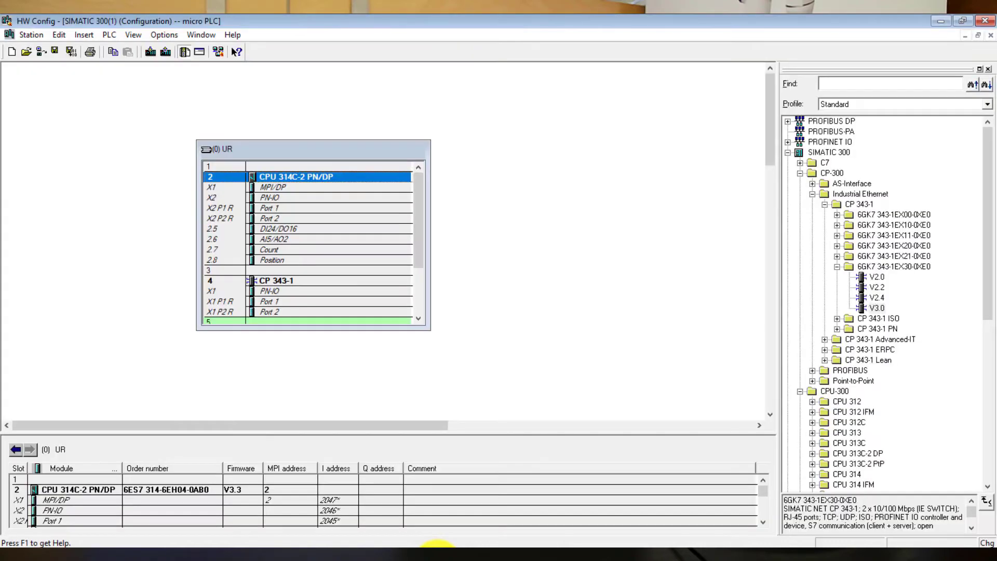
Assign IP address 10.0.0.150 to the PLC through Edit Ethernet Node in HW Config, and save and compile the station.
{"action": "left_click", "coordinate": [114, 38]}
{"action": "mouse_move", "coordinate": [185, 250]}
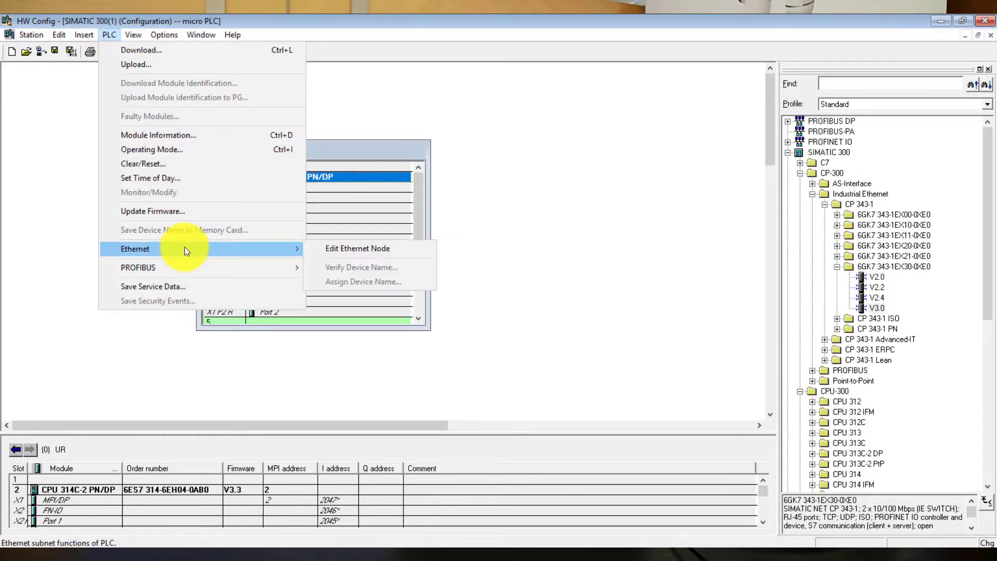
{"action": "left_click", "coordinate": [362, 249]}
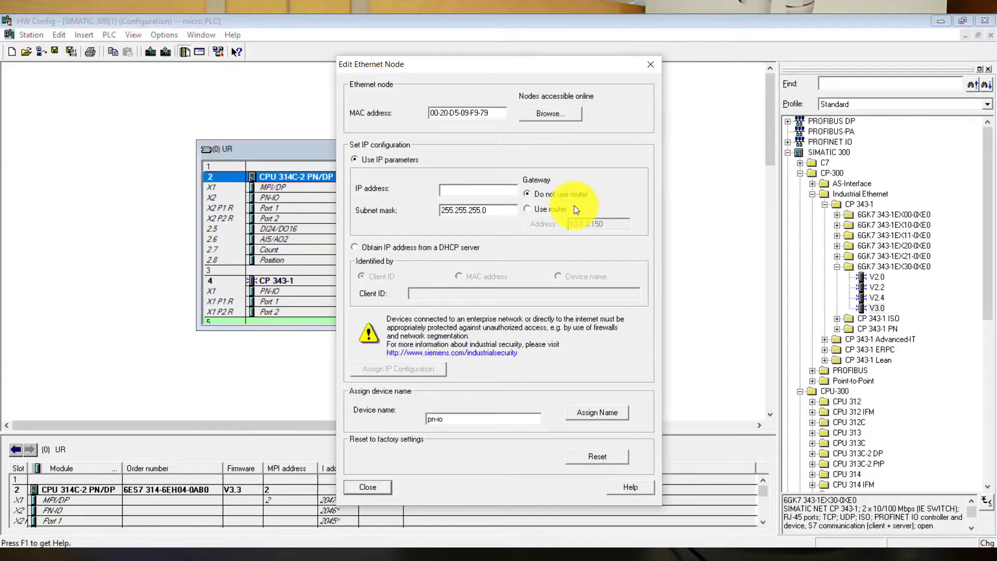
{"action": "type", "text": "10.0.0.150"}
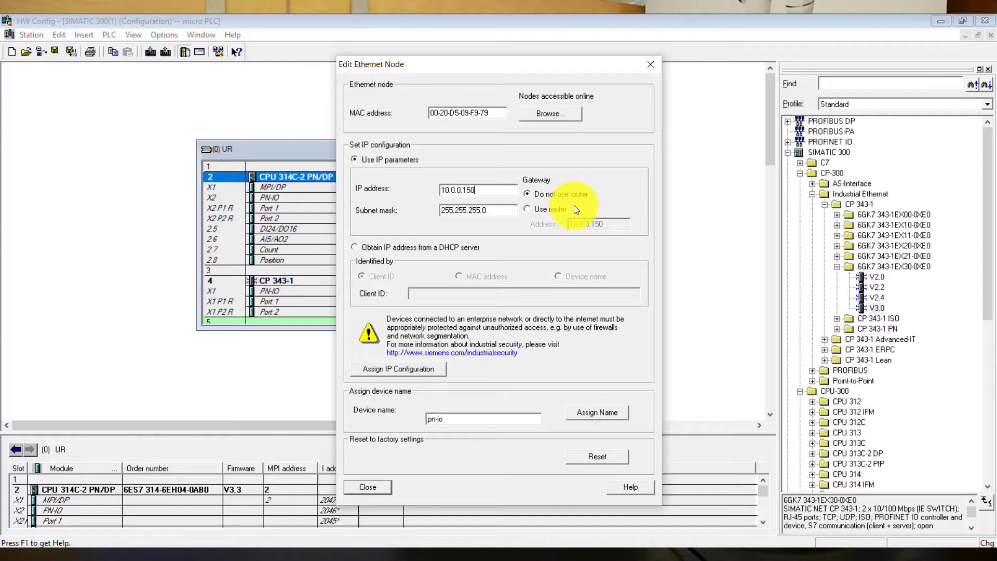
{"action": "left_click", "coordinate": [415, 372]}
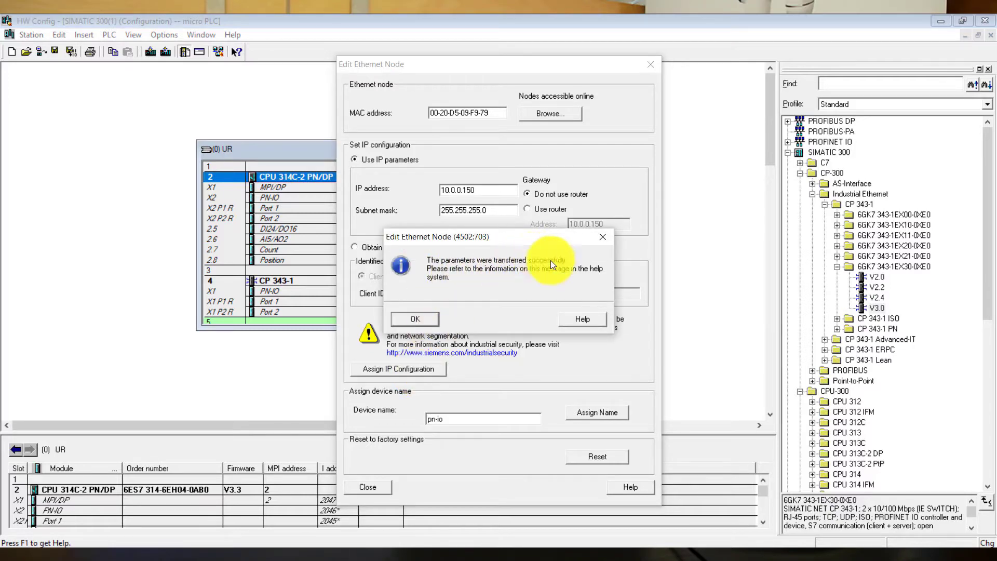
{"action": "left_click", "coordinate": [419, 319]}
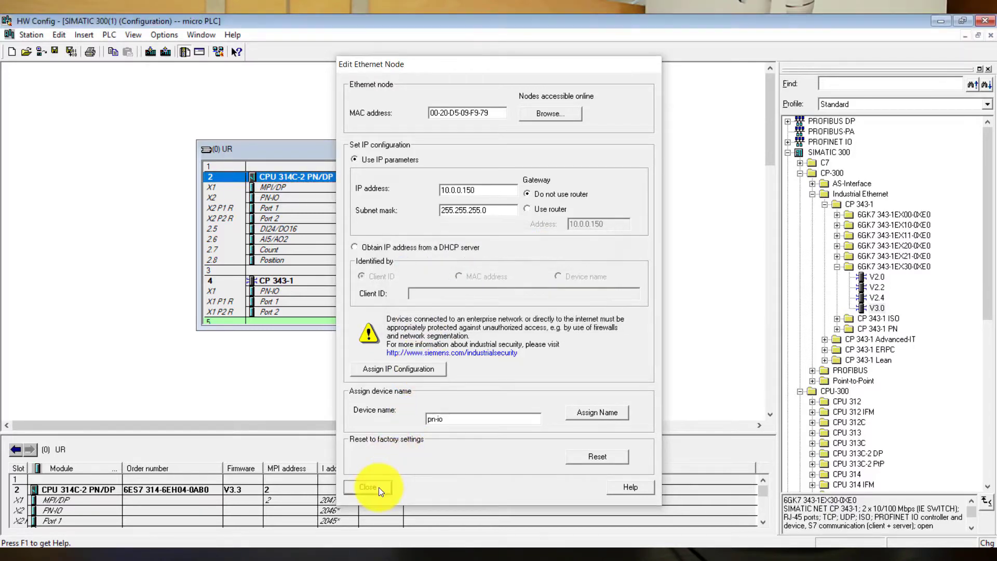
{"action": "left_click", "coordinate": [377, 487]}
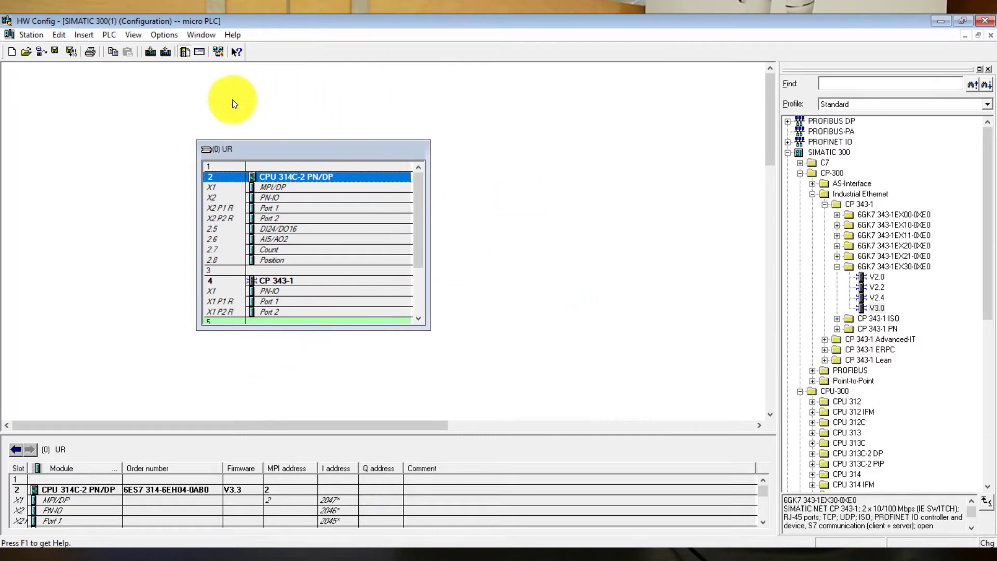
{"action": "left_click", "coordinate": [69, 51]}
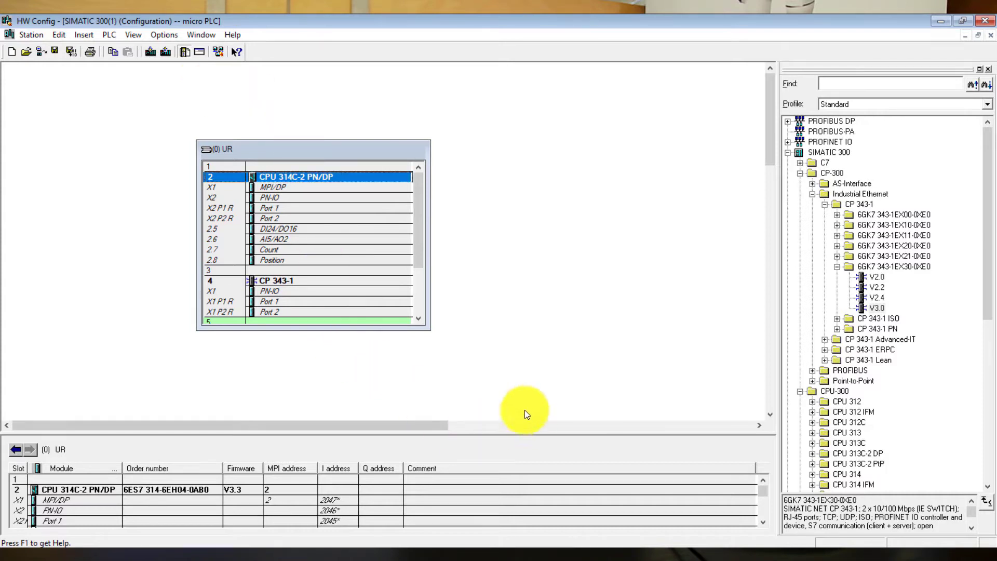
Override the system default addresses of DI24/DO16 so inputs and outputs both start at 0, and save and compile the station.
{"action": "left_click_drag", "start_coordinate": [509, 432], "coordinate": [497, 329]}
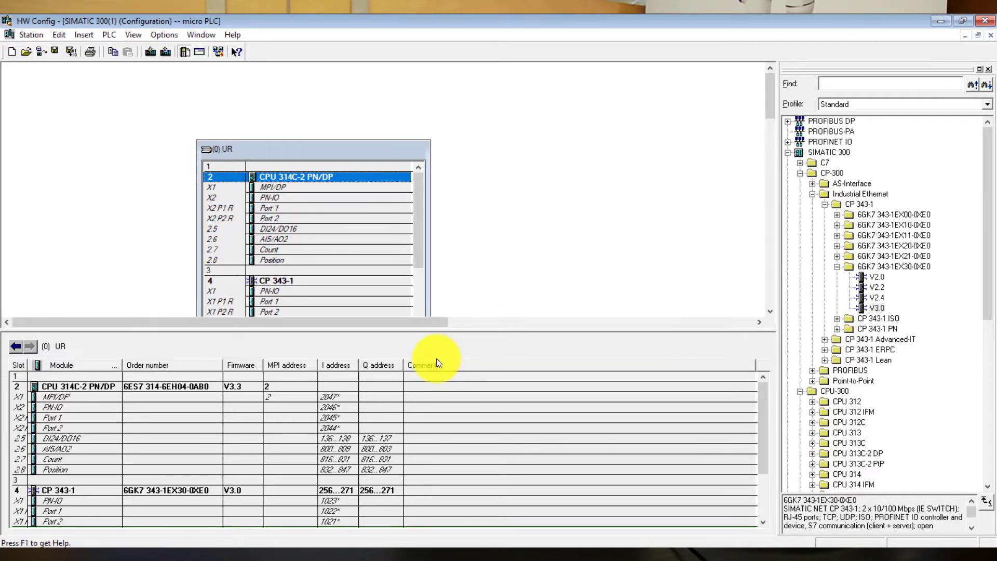
{"action": "double_click", "coordinate": [339, 231]}
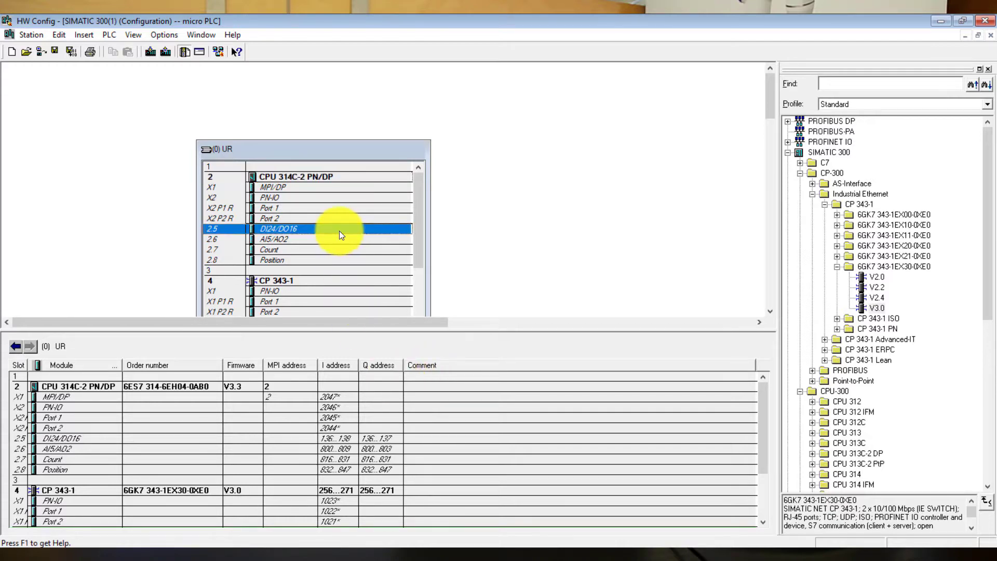
{"action": "left_click", "coordinate": [377, 165]}
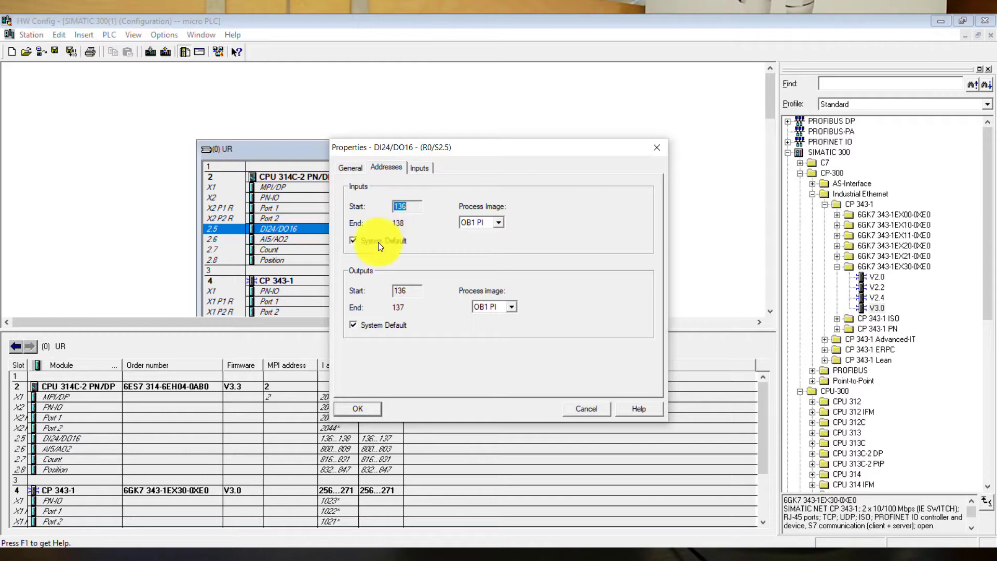
{"action": "left_click", "coordinate": [355, 241]}
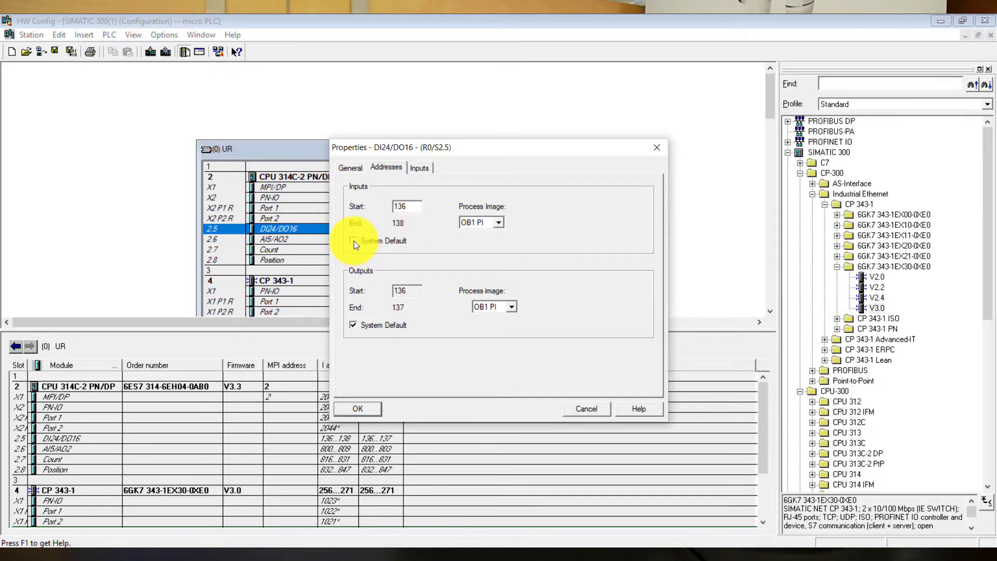
{"action": "double_click", "coordinate": [406, 206]}
{"action": "type", "text": "0"}
{"action": "left_click", "coordinate": [365, 325]}
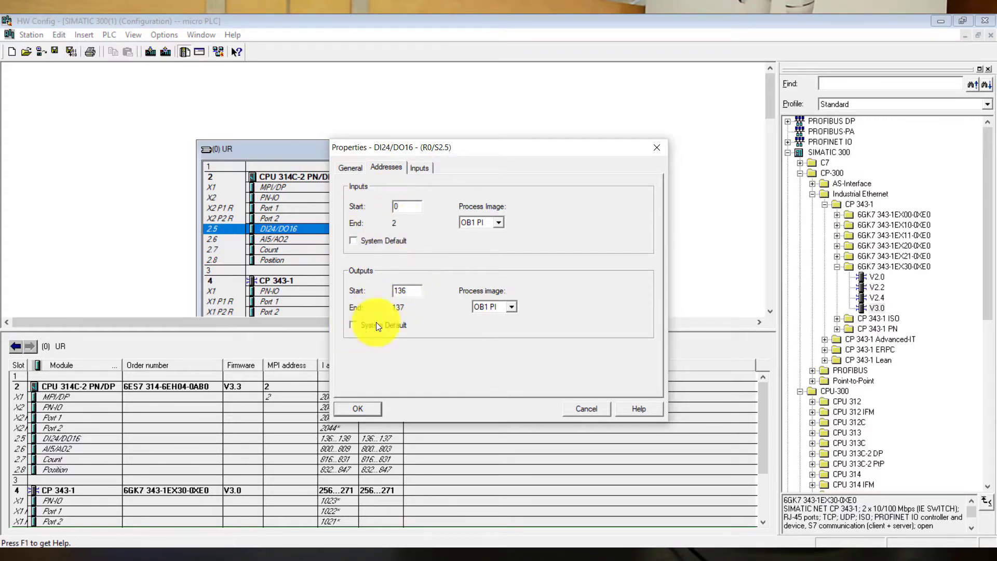
{"action": "double_click", "coordinate": [417, 294]}
{"action": "type", "text": "0"}
{"action": "left_click", "coordinate": [372, 409]}
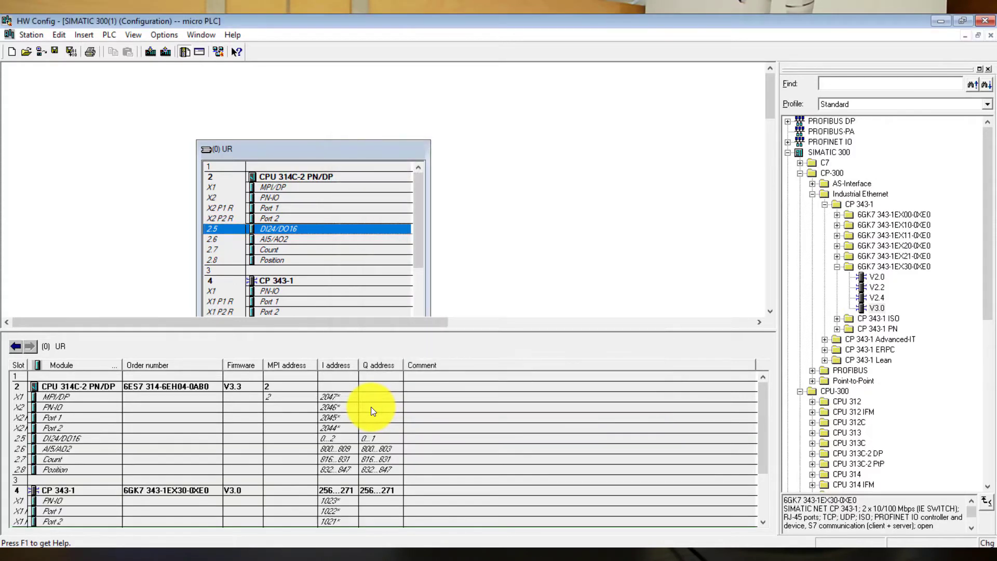
{"action": "left_click", "coordinate": [71, 52]}
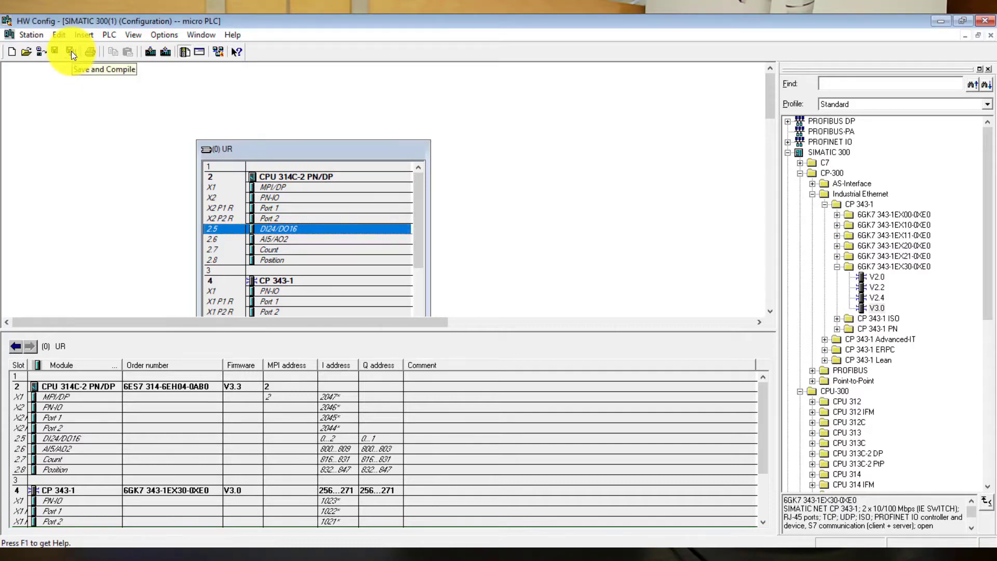
Enable clock memory in the properties of CPU 314C-2 PN/DP, and save and compile the configuration.
{"action": "left_click", "coordinate": [303, 177]}
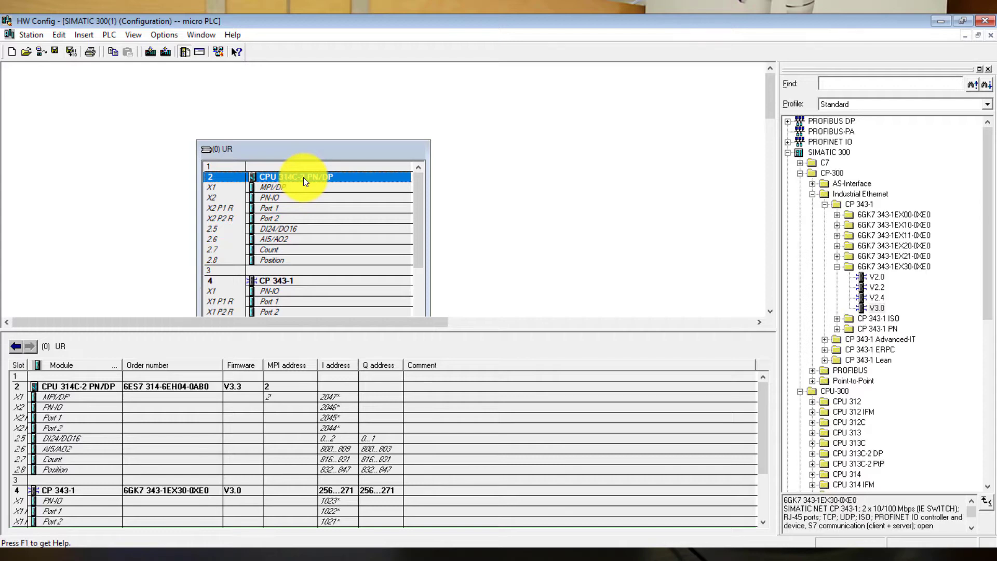
{"action": "double_click", "coordinate": [303, 177]}
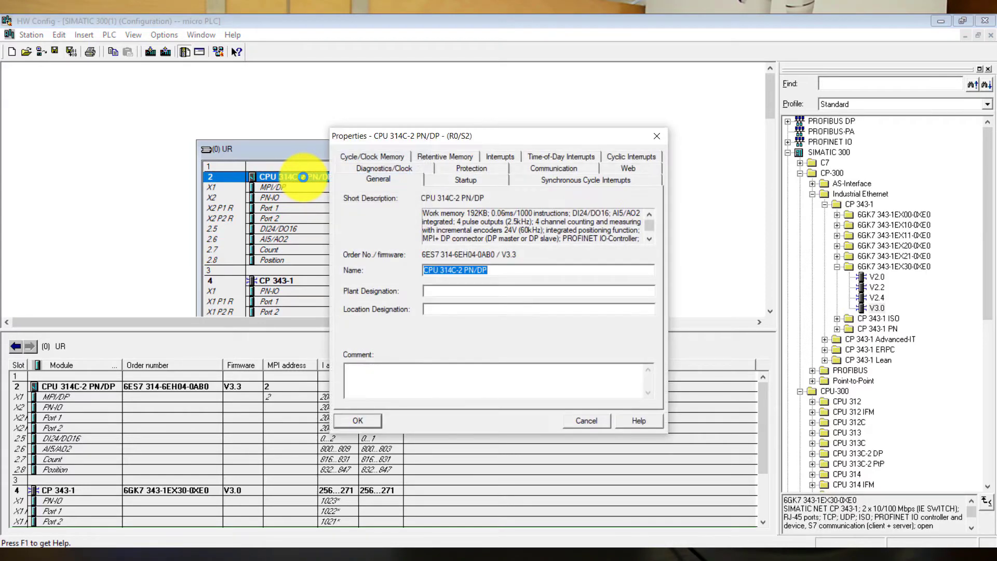
{"action": "left_click", "coordinate": [397, 156]}
{"action": "left_click", "coordinate": [397, 156]}
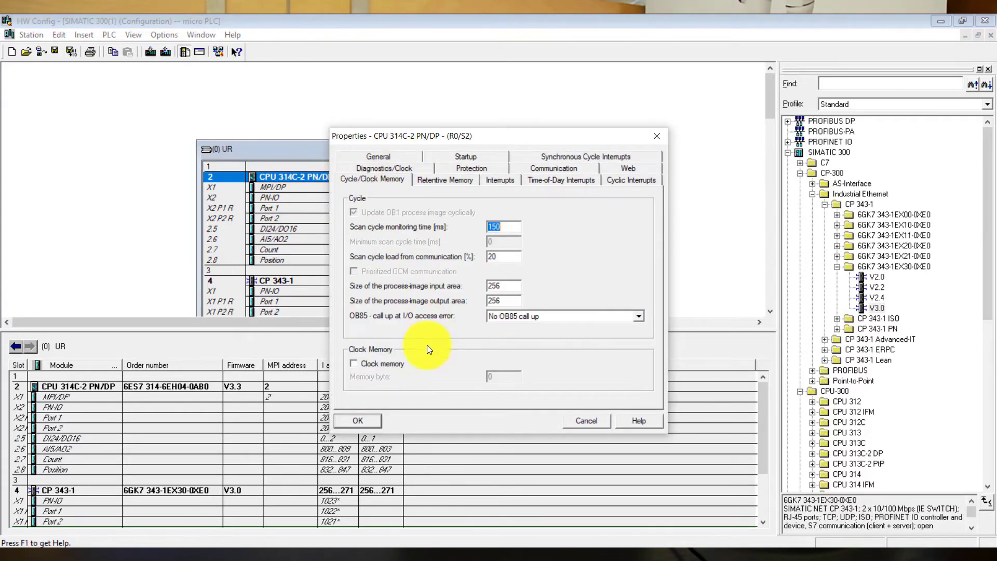
{"action": "left_click", "coordinate": [353, 364]}
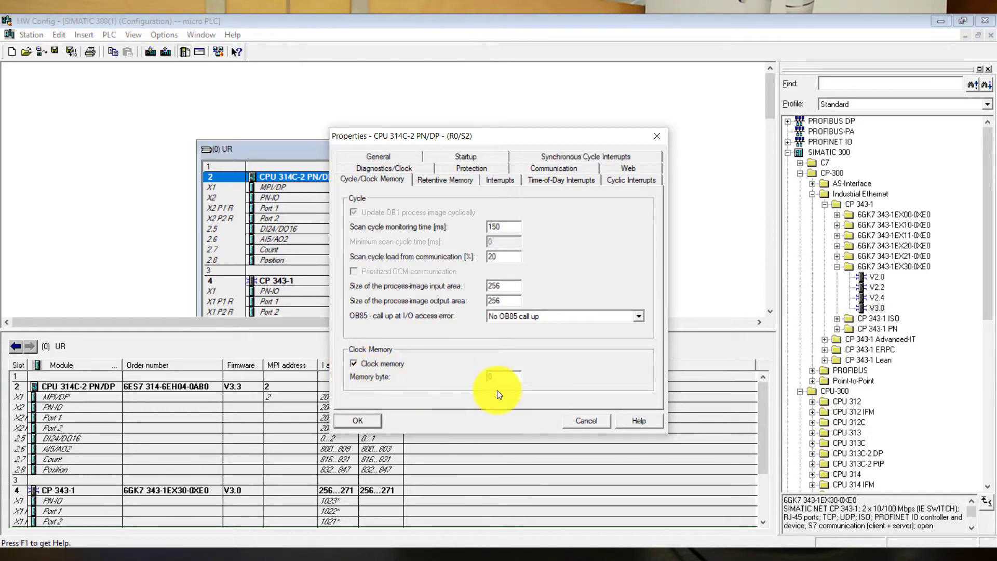
{"action": "left_click", "coordinate": [373, 418]}
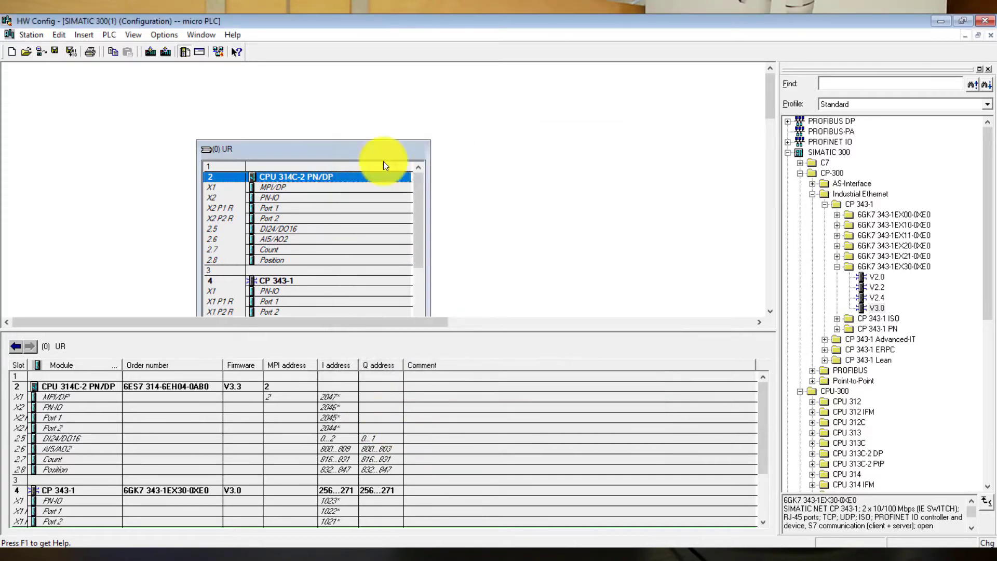
{"action": "left_click", "coordinate": [71, 54]}
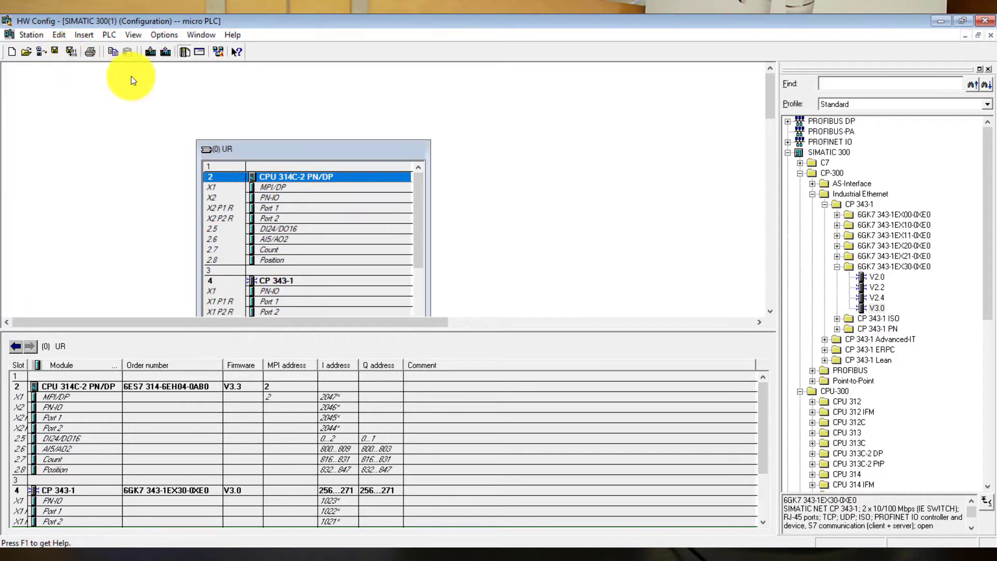
Download the hardware configuration to CPU 314C-2 PN/DP over the node address 10.0.0.150.
{"action": "left_click", "coordinate": [152, 54]}
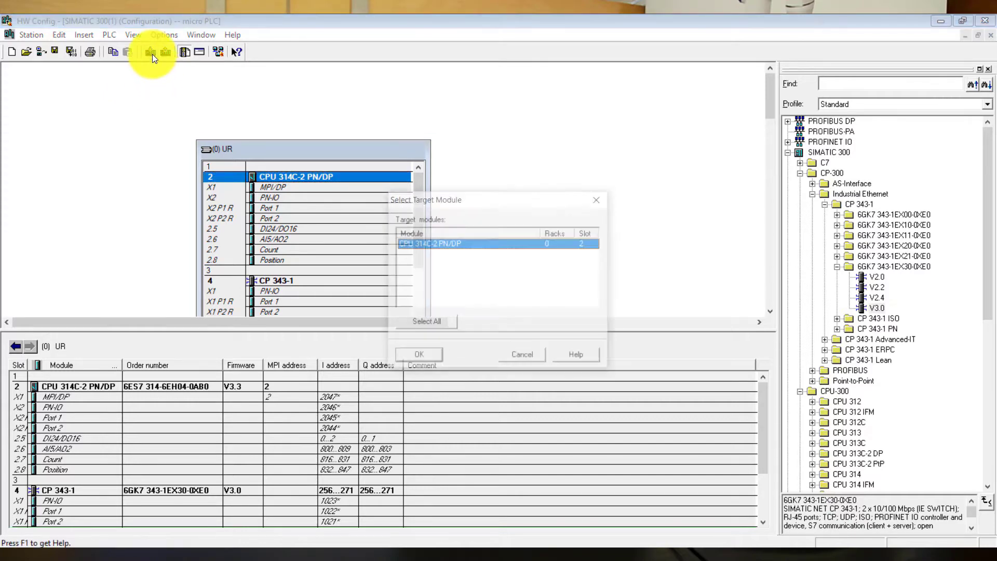
{"action": "left_click", "coordinate": [415, 356]}
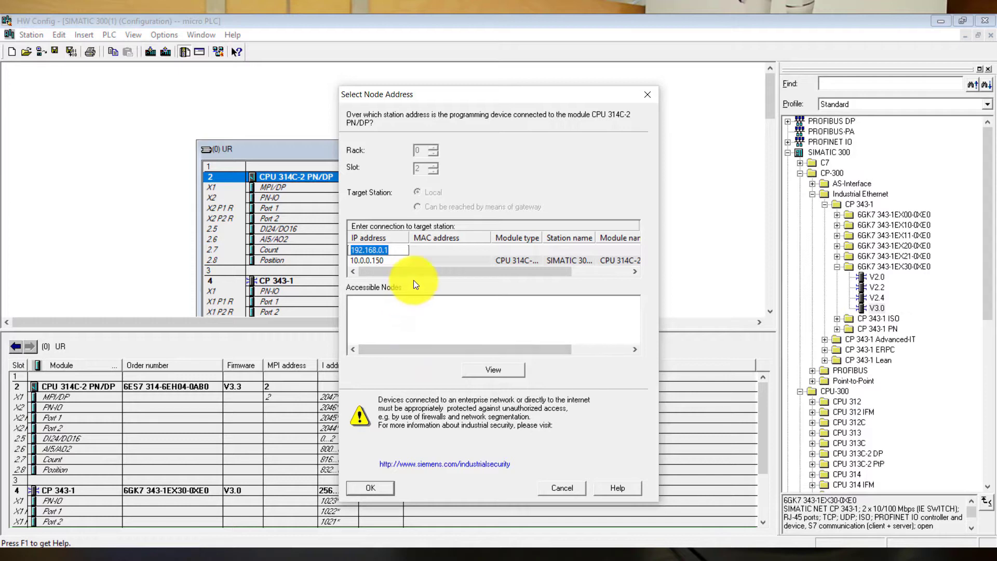
{"action": "left_click", "coordinate": [389, 260]}
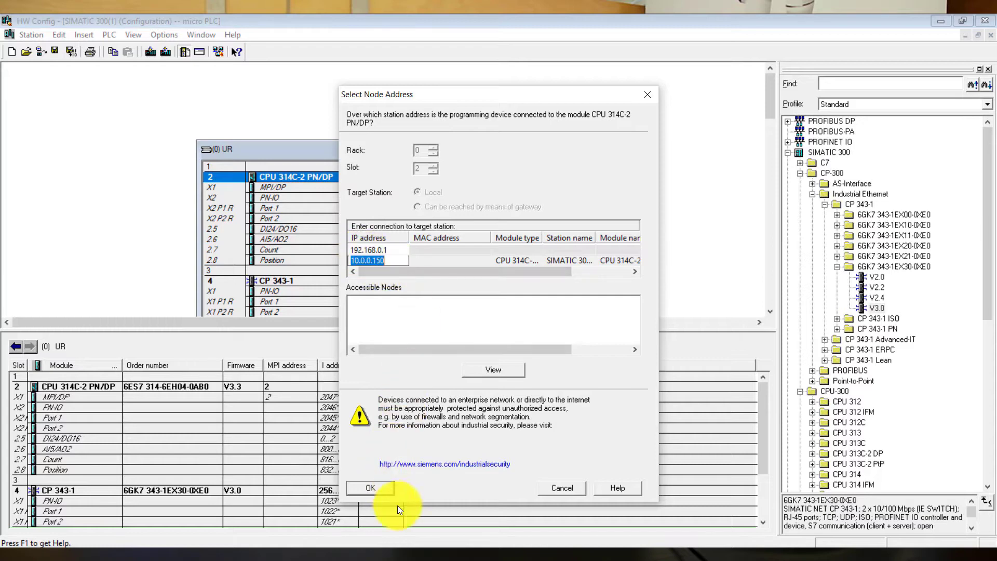
{"action": "left_click", "coordinate": [379, 485]}
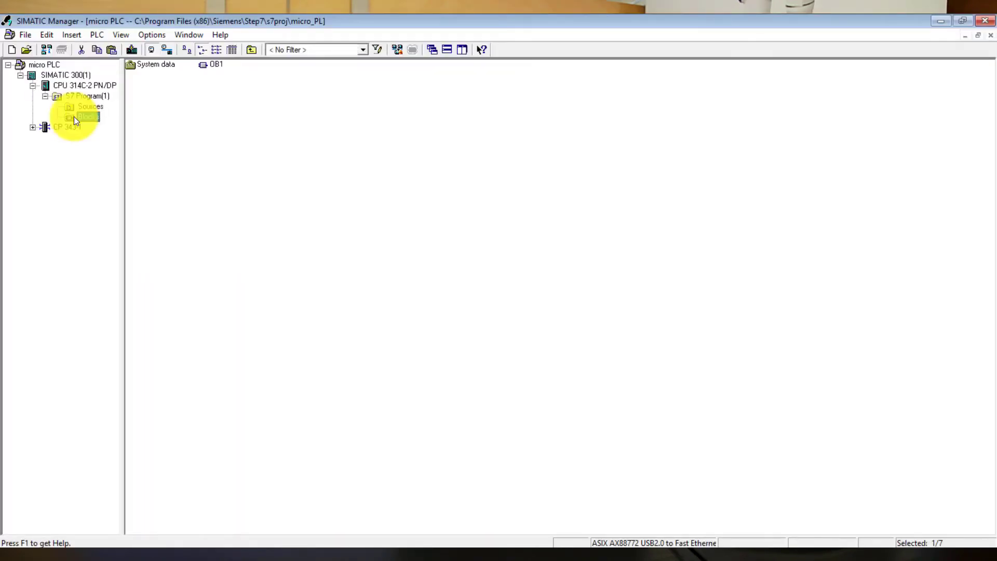
Restore the micro PLC project window in SIMATIC Manager, move it aside, and bring the 100V project window to the front.
{"action": "left_click", "coordinate": [979, 36]}
{"action": "left_click_drag", "start_coordinate": [843, 175], "coordinate": [864, 251]}
{"action": "left_click", "coordinate": [693, 148]}
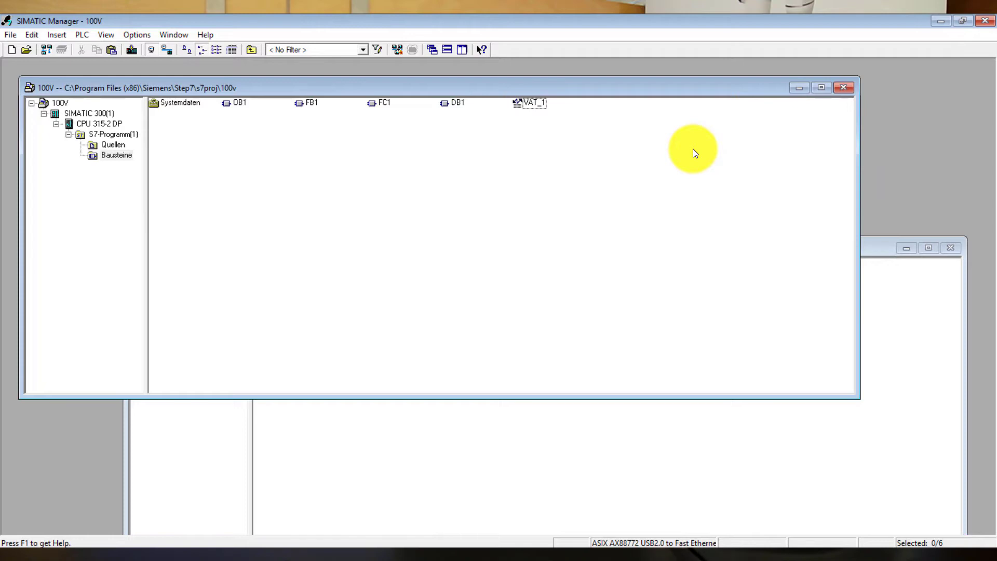
Copy OB1, FB1, FC1, DB1 and VAT_1 from the 100V project into the micro PLC project's Blocks folder, overwriting the existing OB1.
{"action": "left_click_drag", "start_coordinate": [595, 139], "coordinate": [220, 88]}
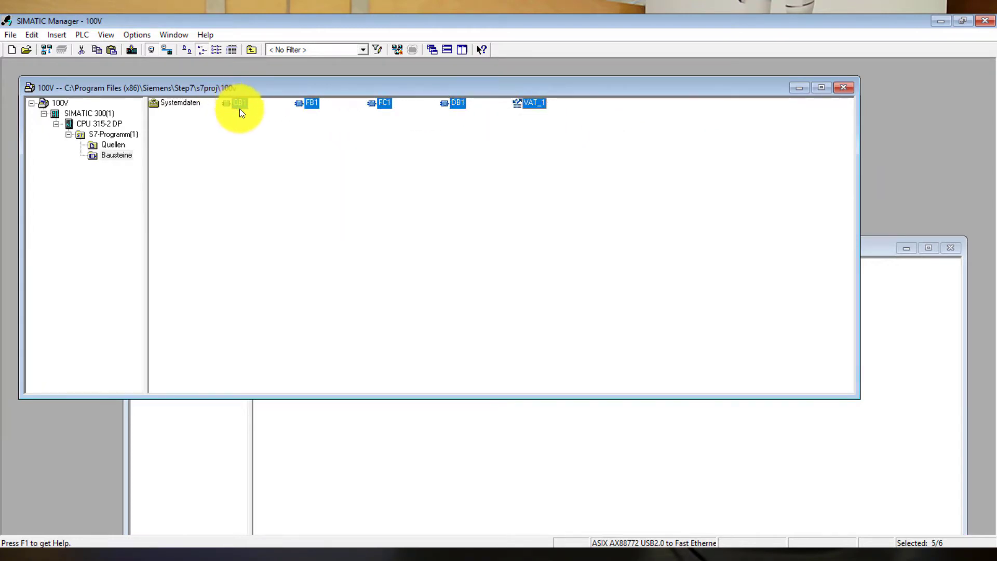
{"action": "right_click", "coordinate": [237, 102]}
{"action": "left_click", "coordinate": [274, 138]}
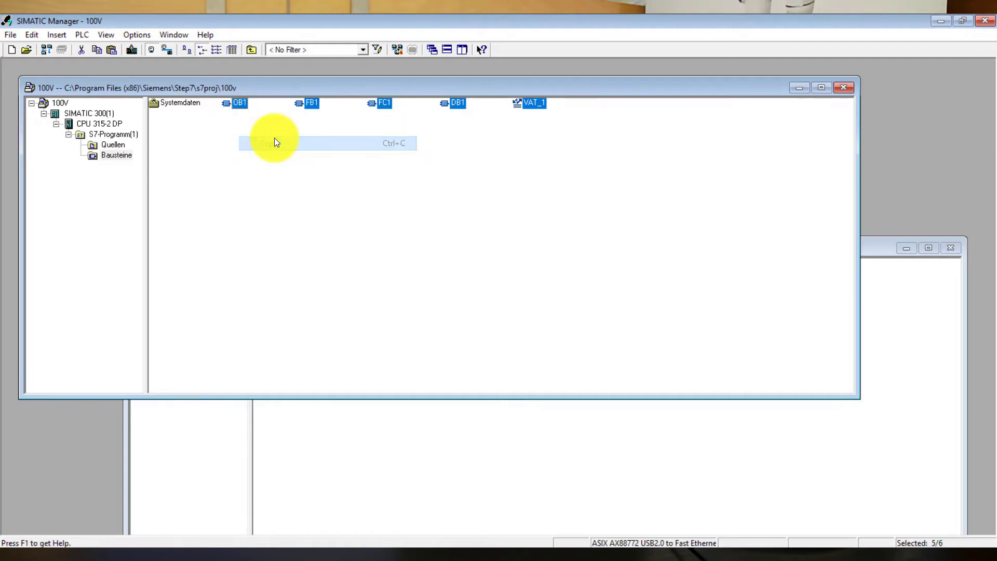
{"action": "left_click", "coordinate": [525, 452]}
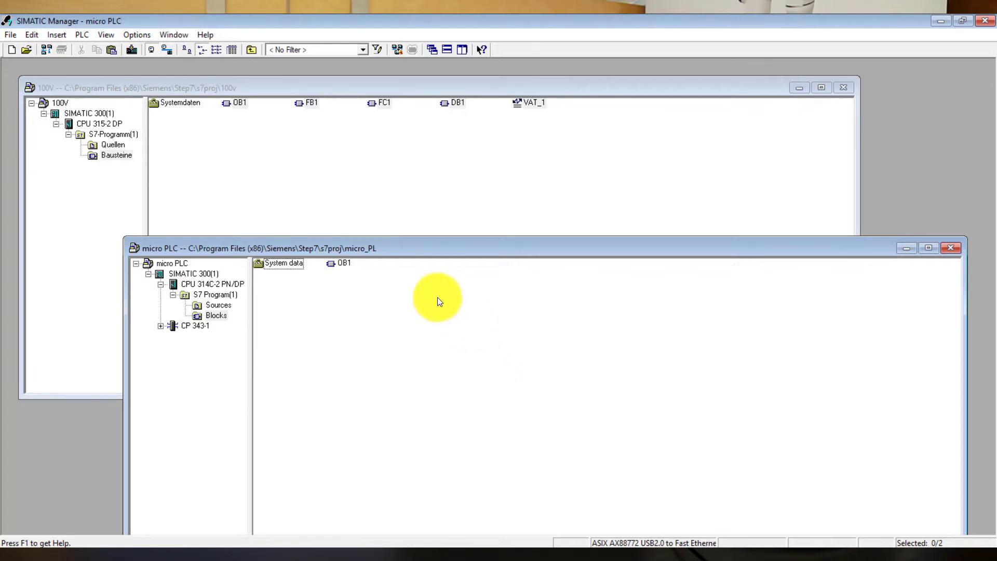
{"action": "right_click", "coordinate": [424, 290]}
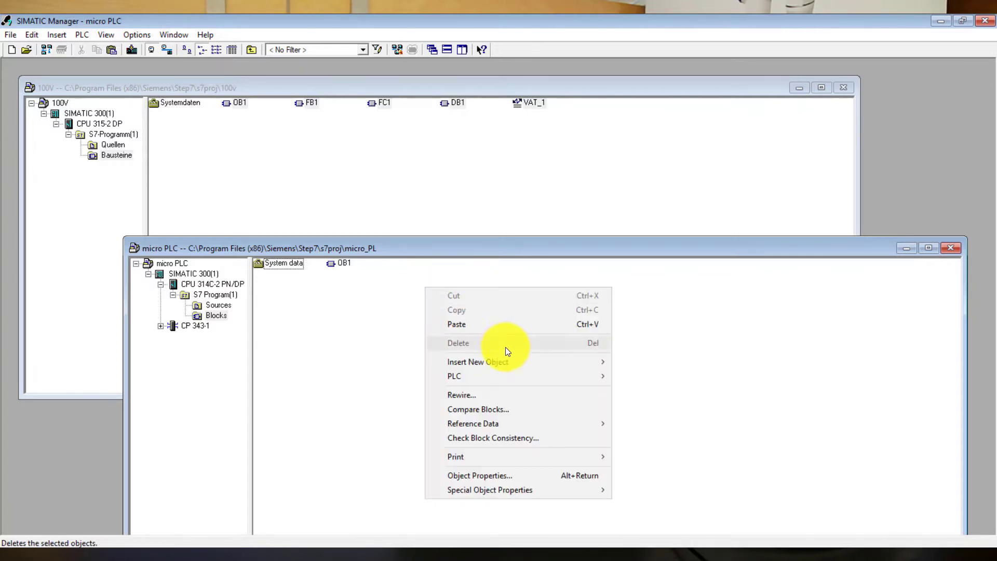
{"action": "left_click", "coordinate": [505, 327]}
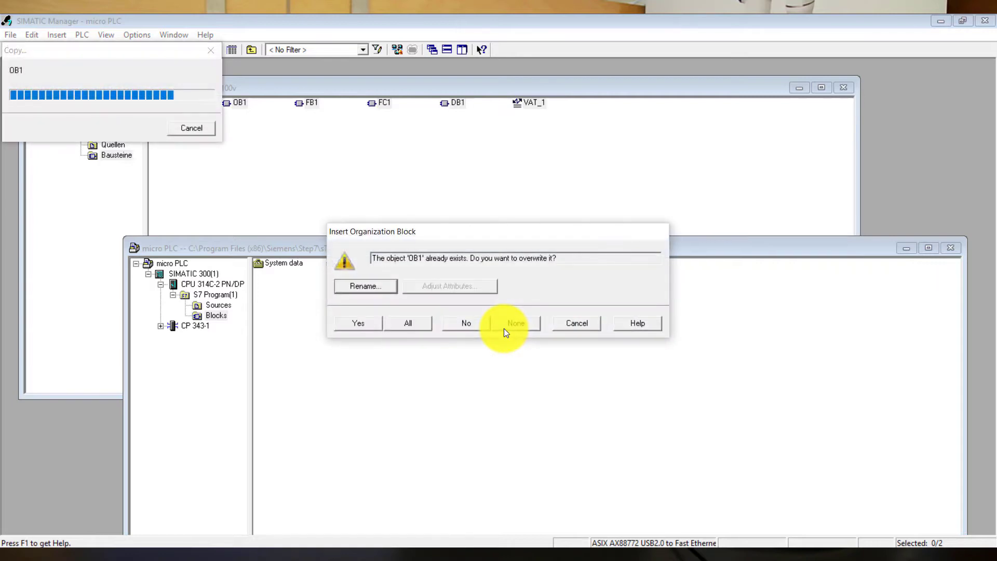
{"action": "left_click", "coordinate": [372, 323]}
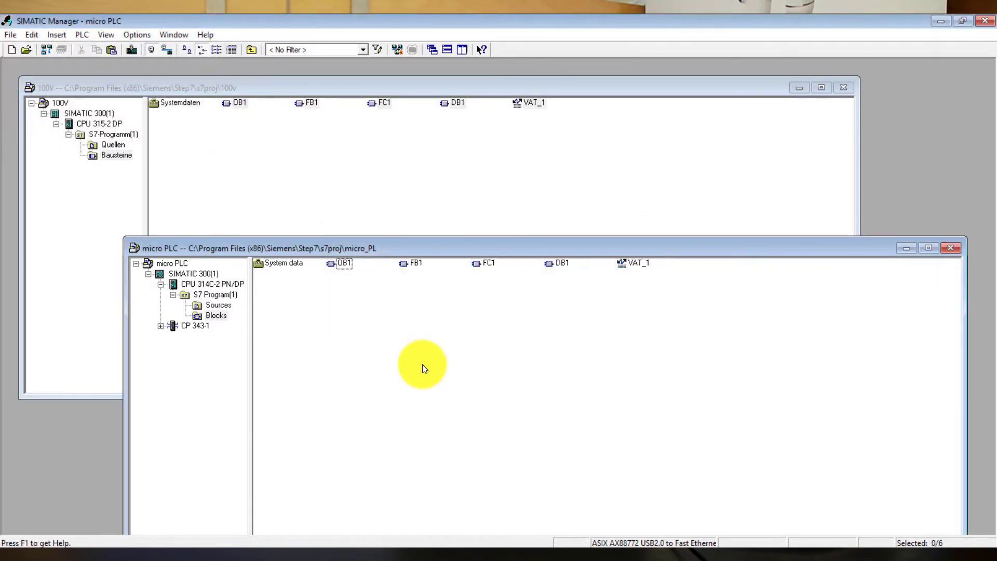
Maximize the micro PLC project window and download its Blocks folder, including the system data, to the PLC over IP address 10.0.0.150.
{"action": "left_click", "coordinate": [927, 247]}
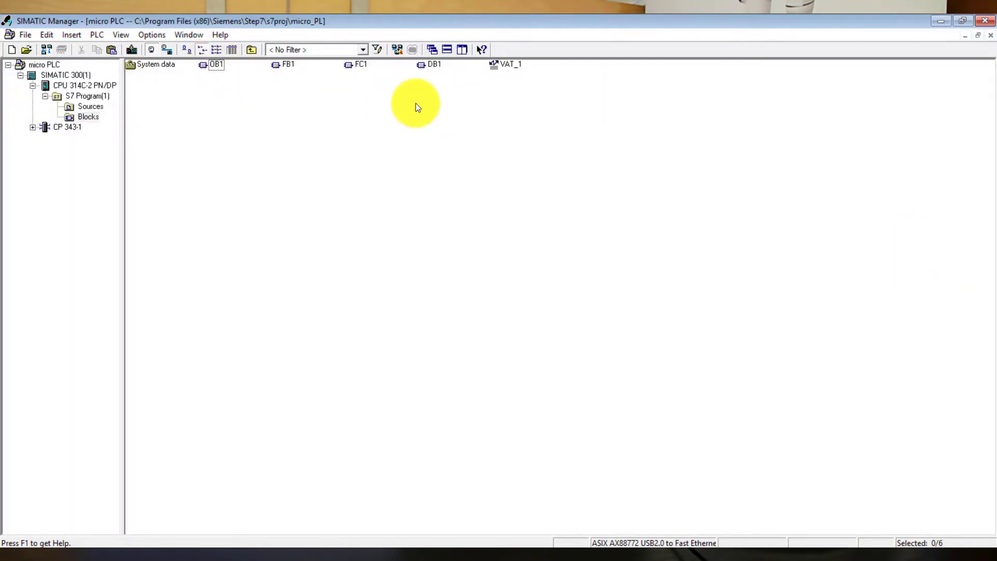
{"action": "left_click", "coordinate": [87, 117]}
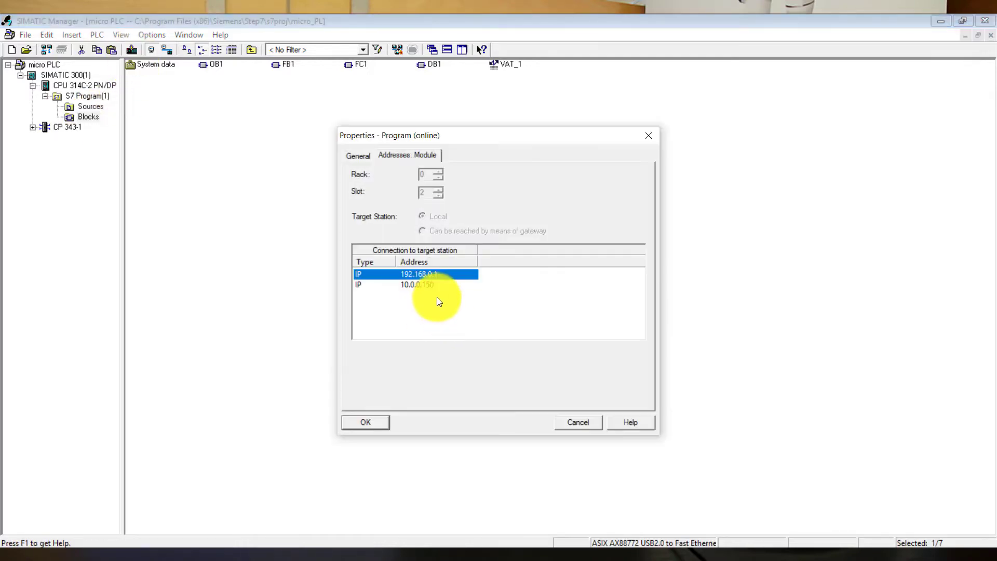
{"action": "left_click", "coordinate": [431, 284]}
{"action": "left_click", "coordinate": [374, 419]}
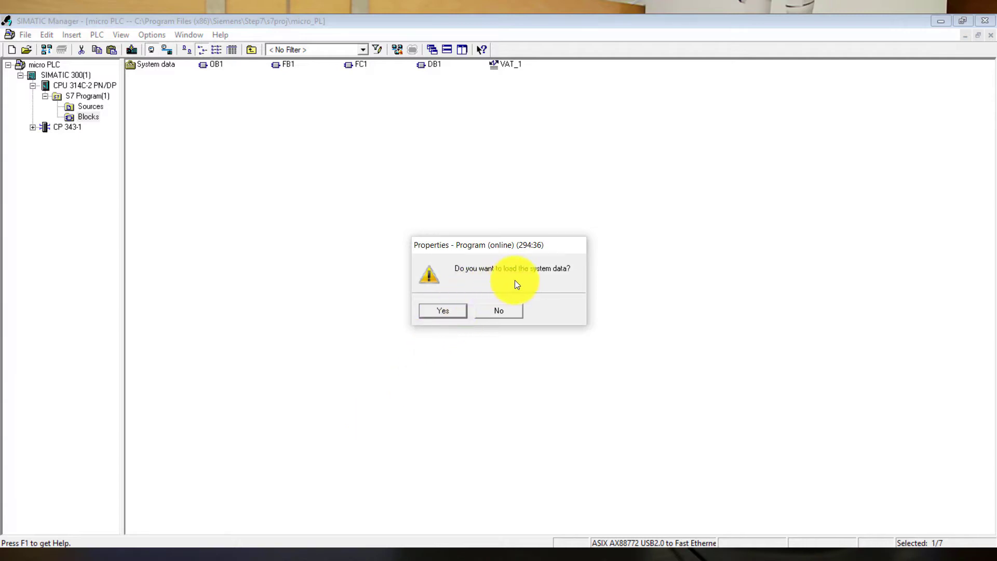
{"action": "left_click", "coordinate": [456, 312]}
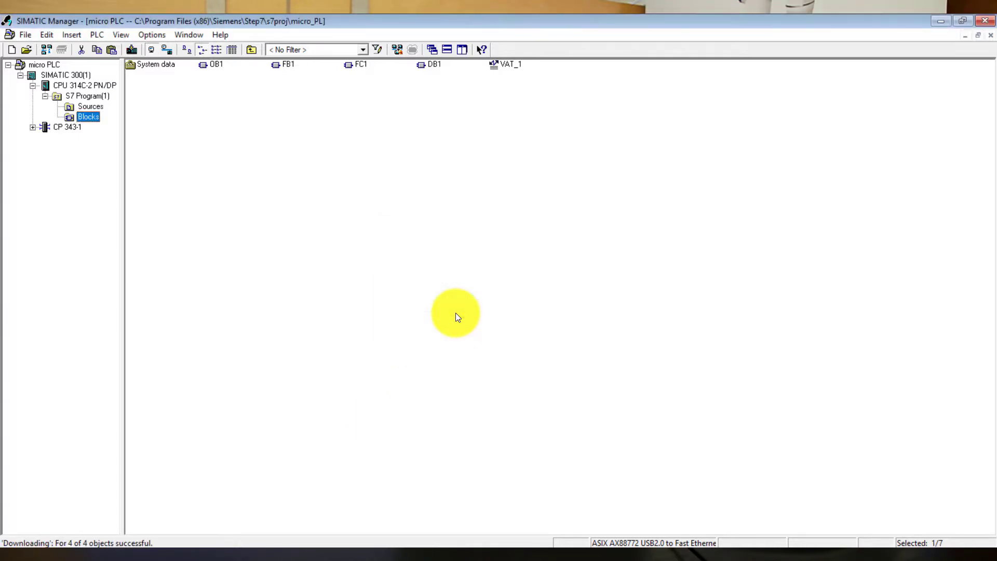
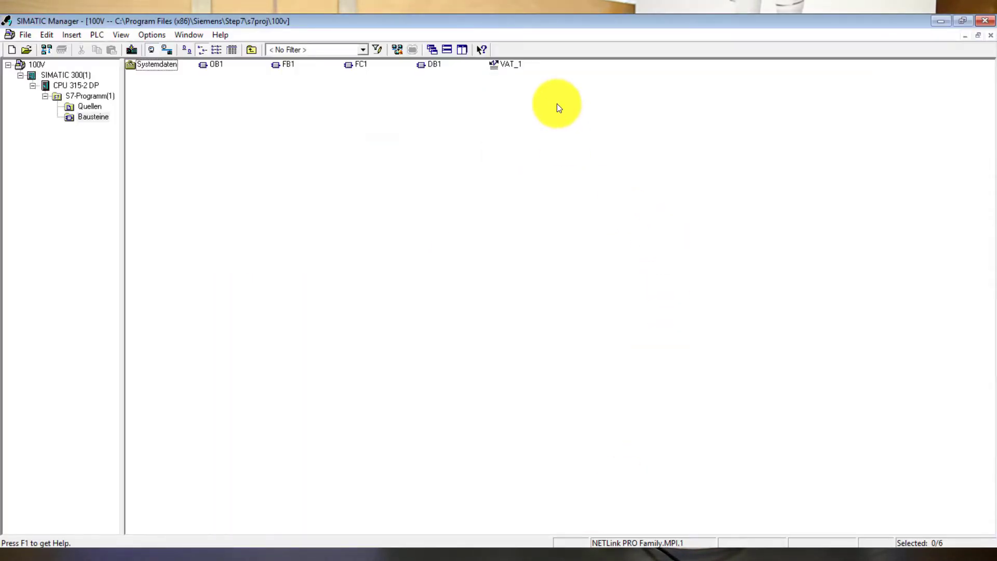
Monitor the values of I 0.6, I 1.7, QB 0 and QB 1 online in the 100V project's VAT_1 and close the table.
{"action": "double_click", "coordinate": [503, 64]}
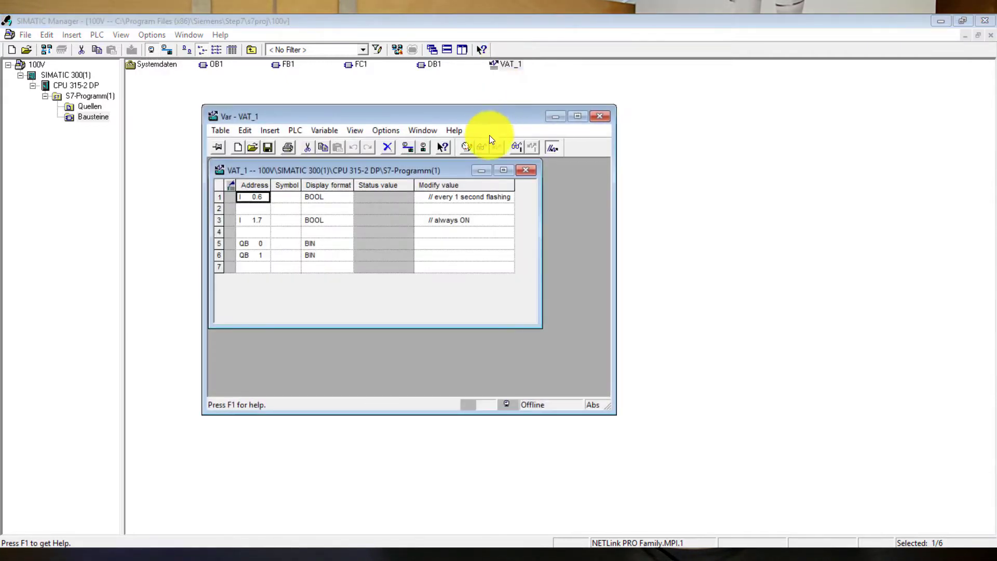
{"action": "left_click", "coordinate": [504, 170]}
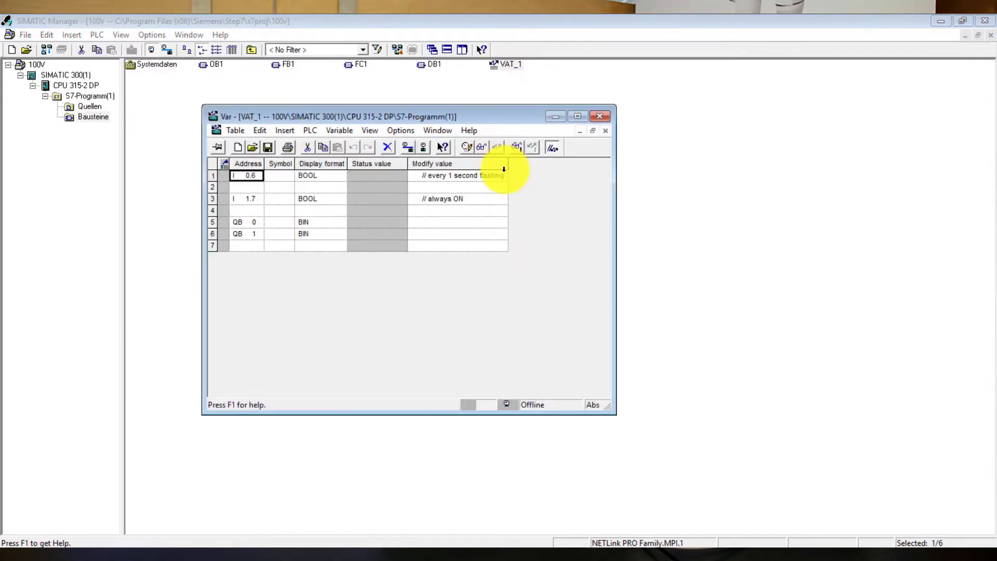
{"action": "left_click", "coordinate": [479, 146]}
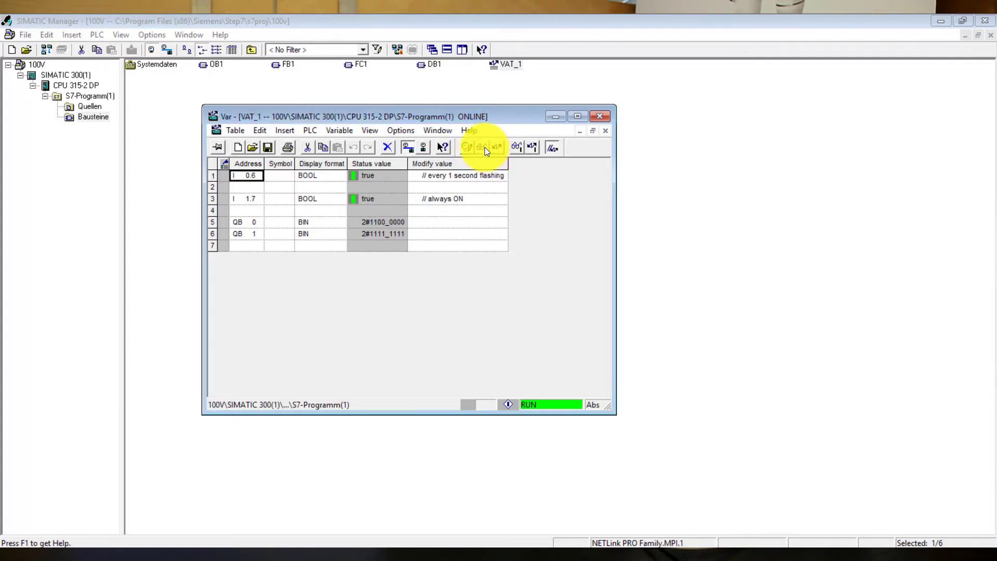
{"action": "left_click", "coordinate": [600, 117]}
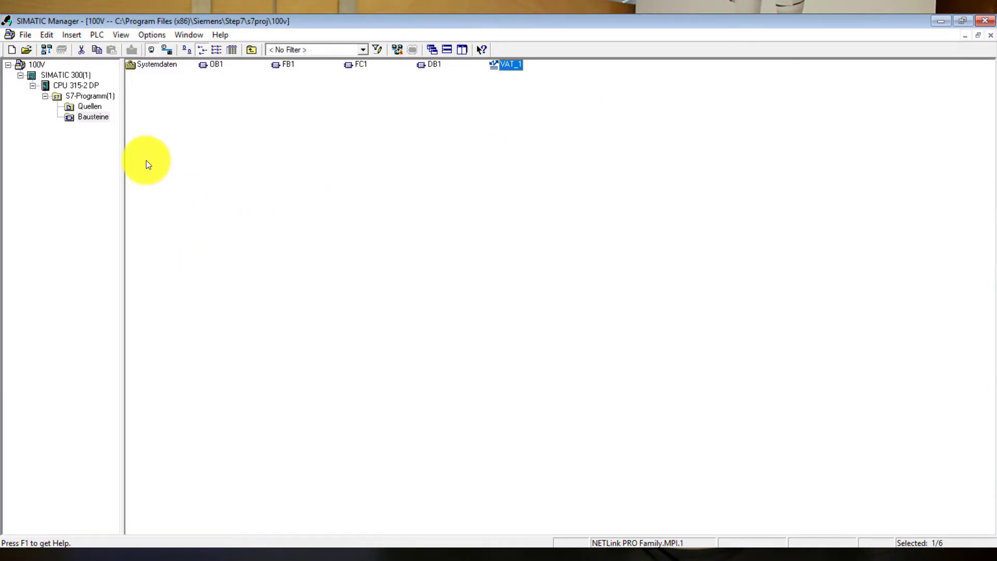
Archive the 100V project as 100v.zip in a new desktop folder named 100V, without splitting it over multiple data media.
{"action": "left_click", "coordinate": [27, 37]}
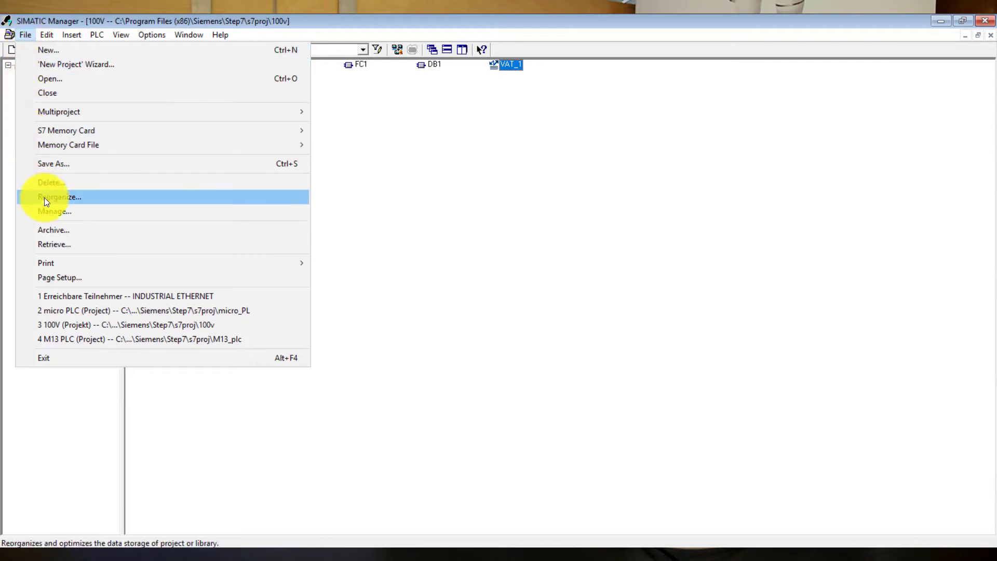
{"action": "left_click", "coordinate": [55, 231]}
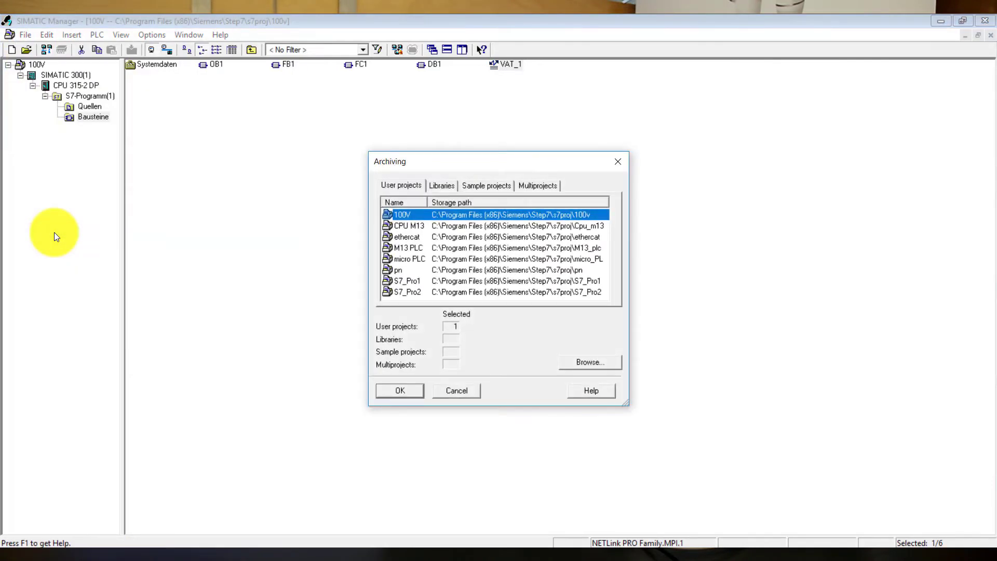
{"action": "left_click", "coordinate": [400, 395]}
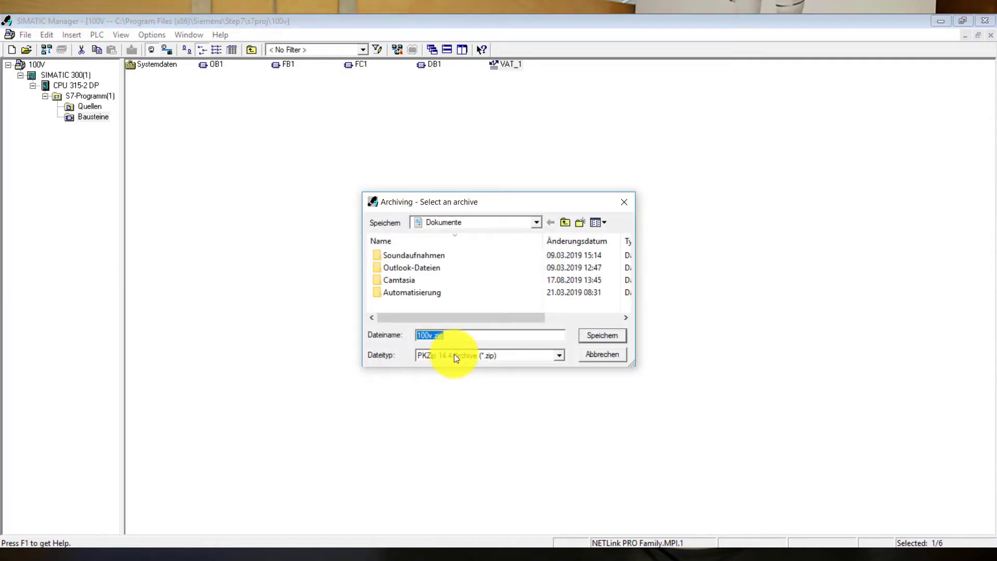
{"action": "left_click", "coordinate": [537, 222]}
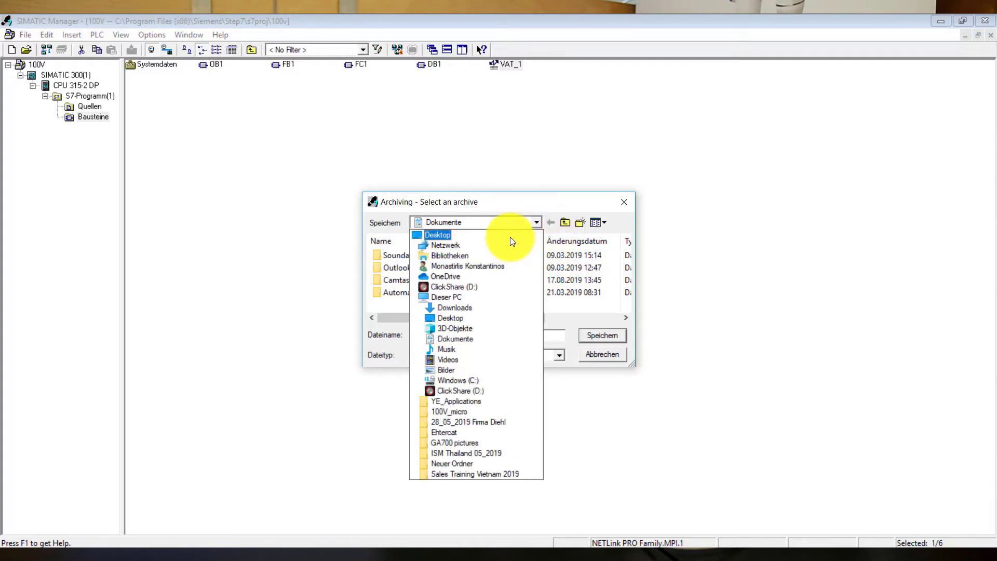
{"action": "left_click", "coordinate": [510, 238]}
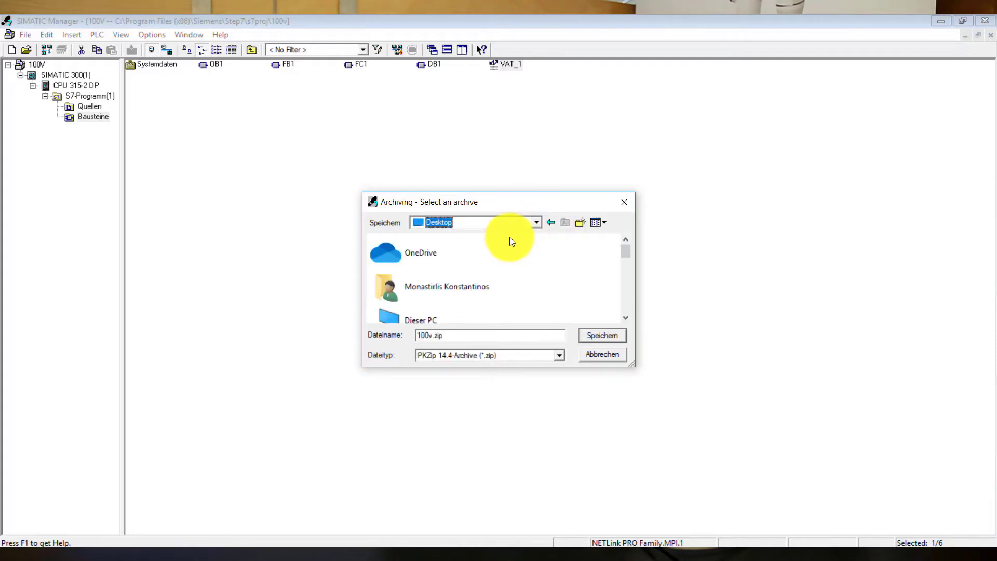
{"action": "left_click", "coordinate": [582, 227]}
{"action": "type", "text": "100V"}
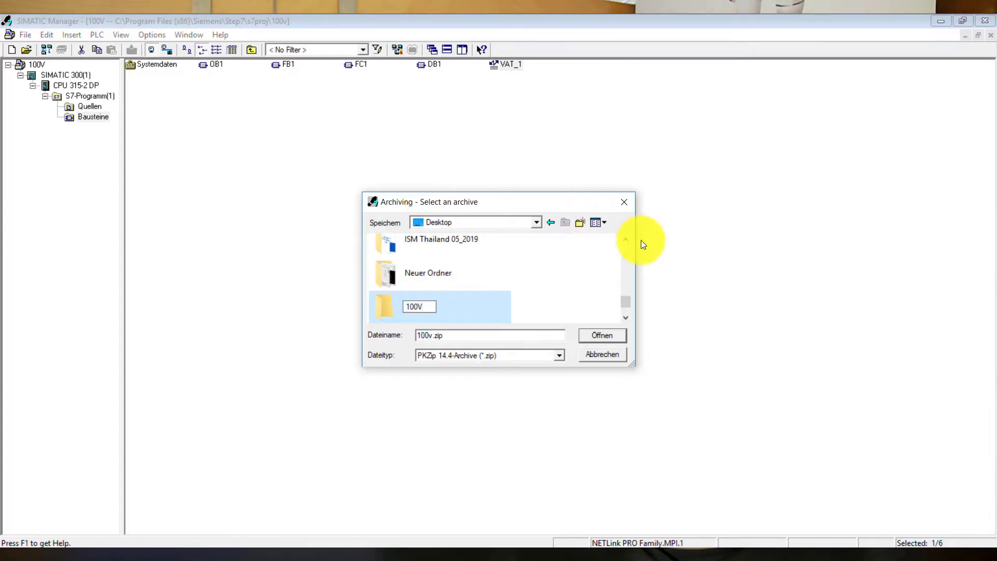
{"action": "key", "text": "Return"}
{"action": "left_click", "coordinate": [601, 336]}
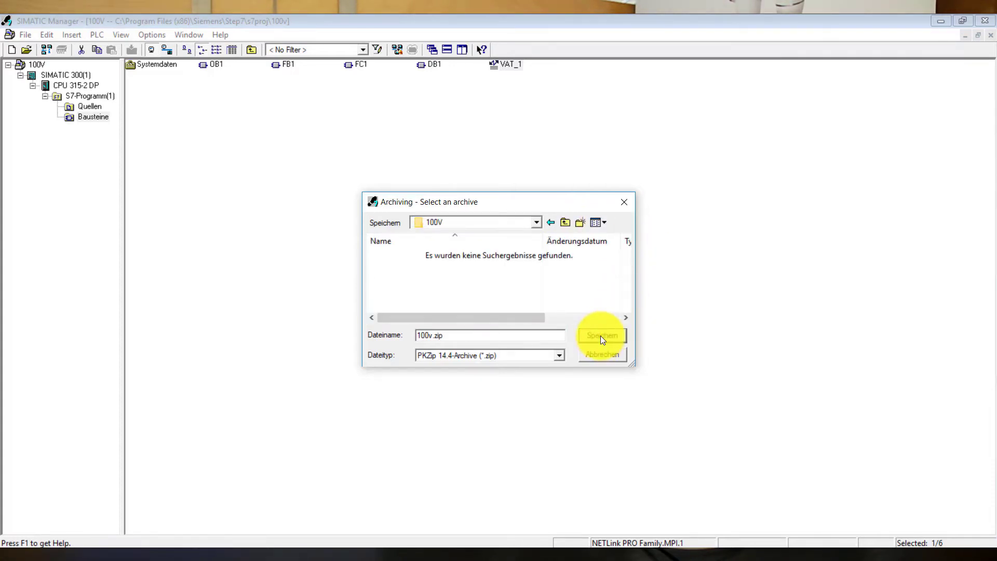
{"action": "left_click", "coordinate": [601, 336]}
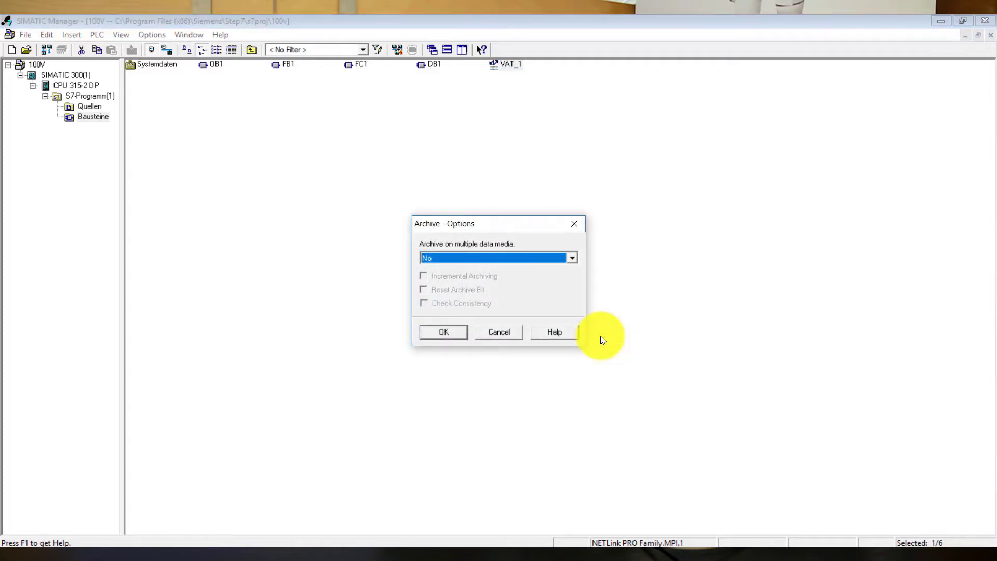
{"action": "left_click", "coordinate": [455, 330]}
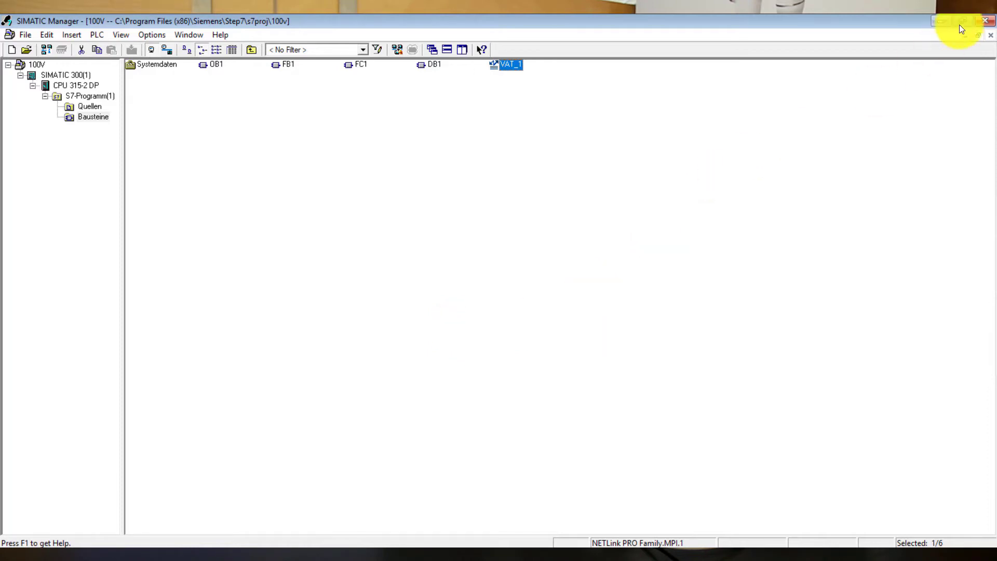
Close SIMATIC Manager and extract 100v.zip from the desktop folder 100V into its proposed 100v subfolder.
{"action": "left_click", "coordinate": [989, 22]}
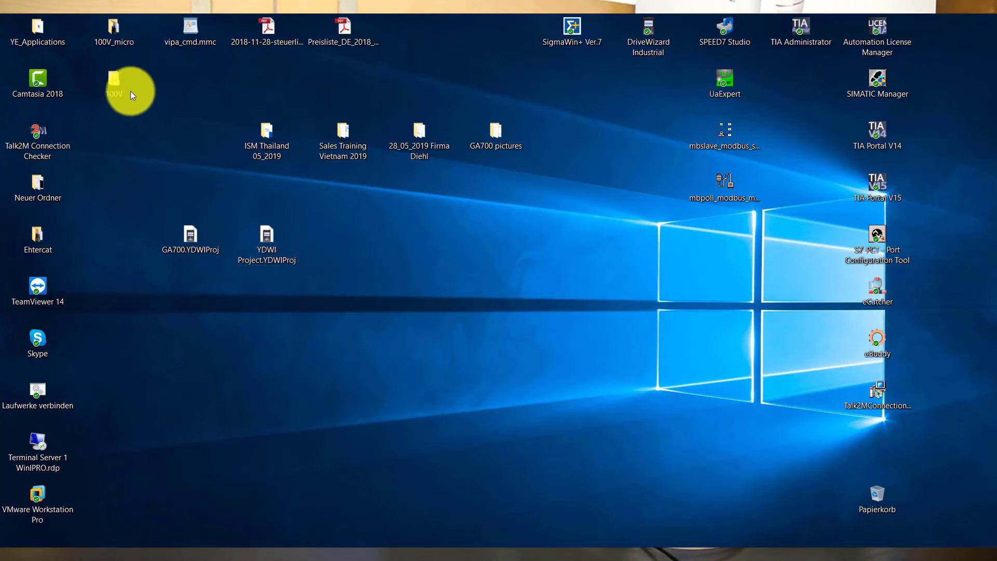
{"action": "double_click", "coordinate": [116, 83]}
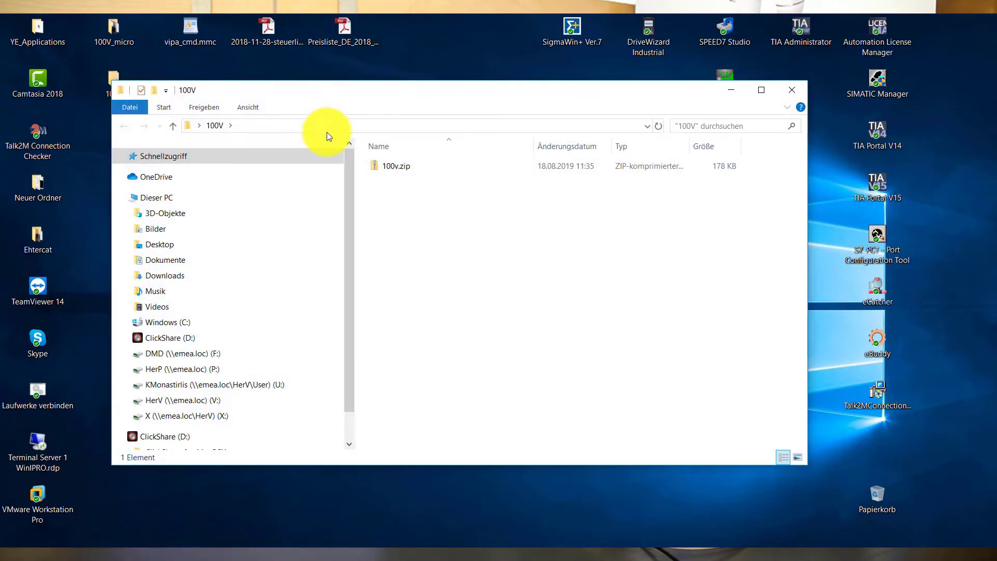
{"action": "left_click", "coordinate": [403, 168]}
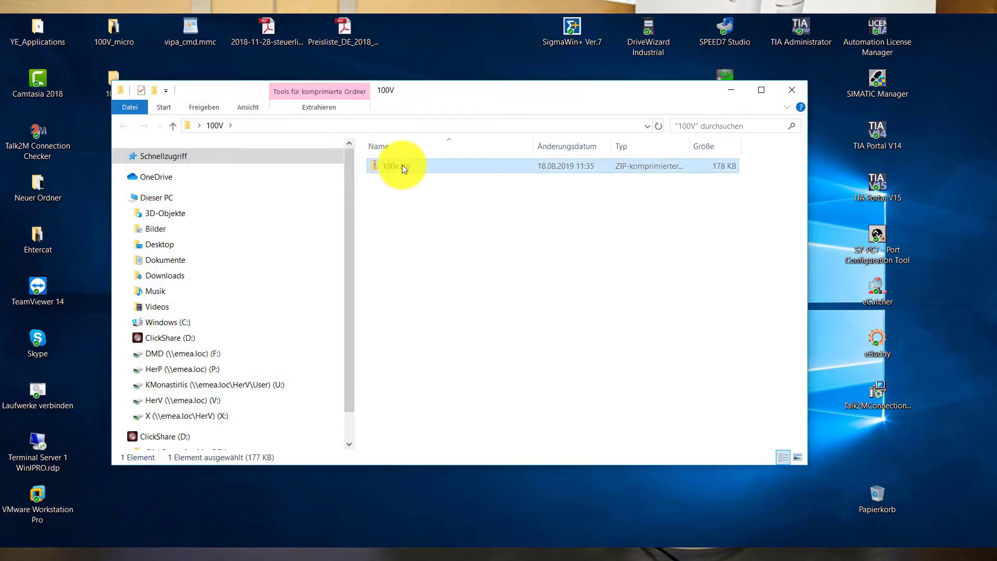
{"action": "right_click", "coordinate": [404, 168]}
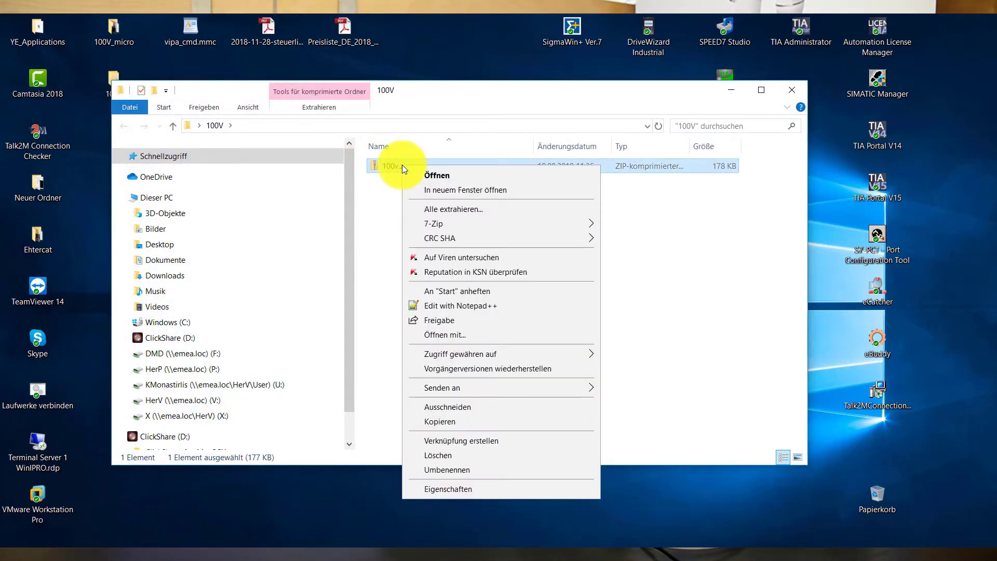
{"action": "left_click", "coordinate": [439, 210]}
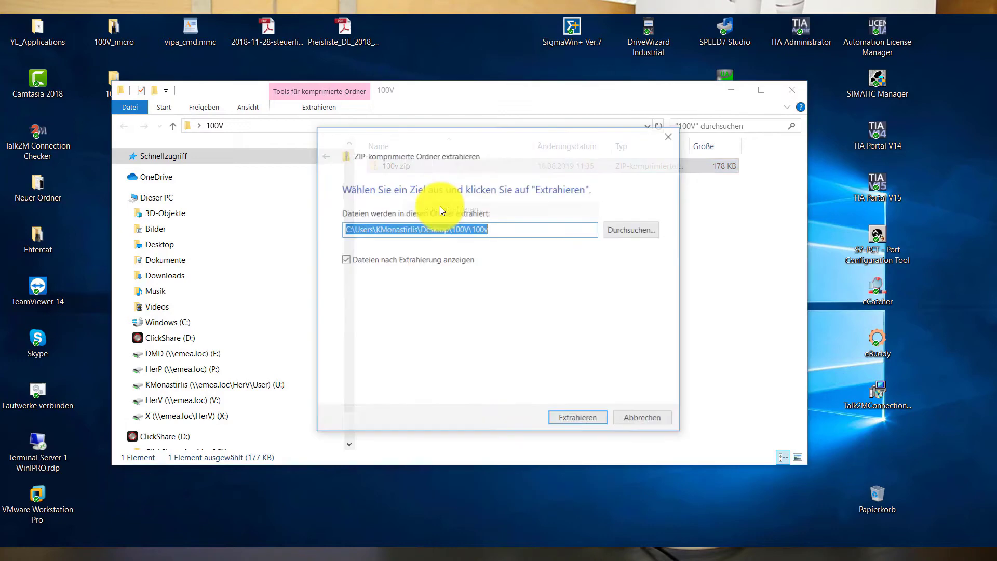
{"action": "left_click", "coordinate": [578, 420]}
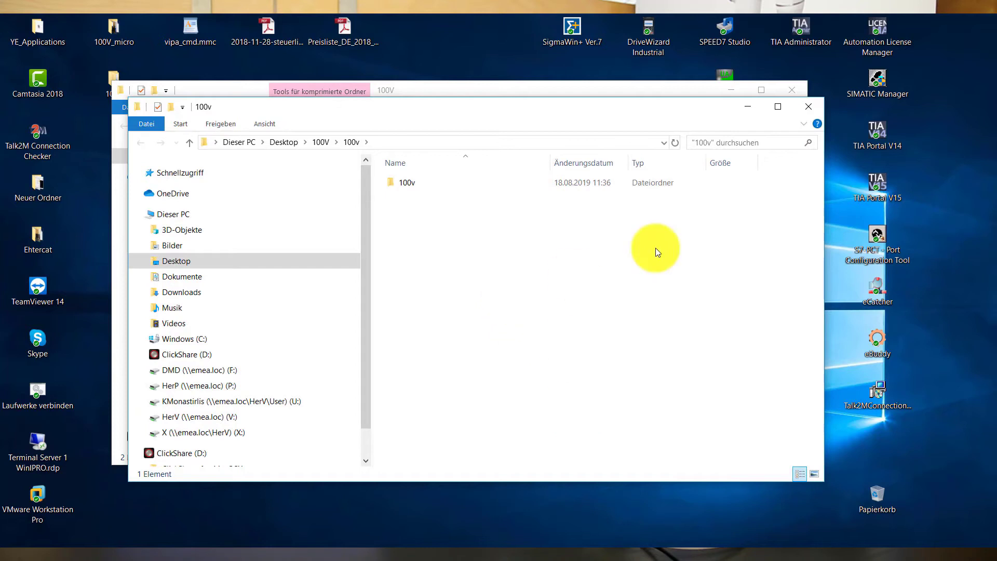
Examine the project files inside the extracted 100v folder and close both folder windows.
{"action": "double_click", "coordinate": [420, 191]}
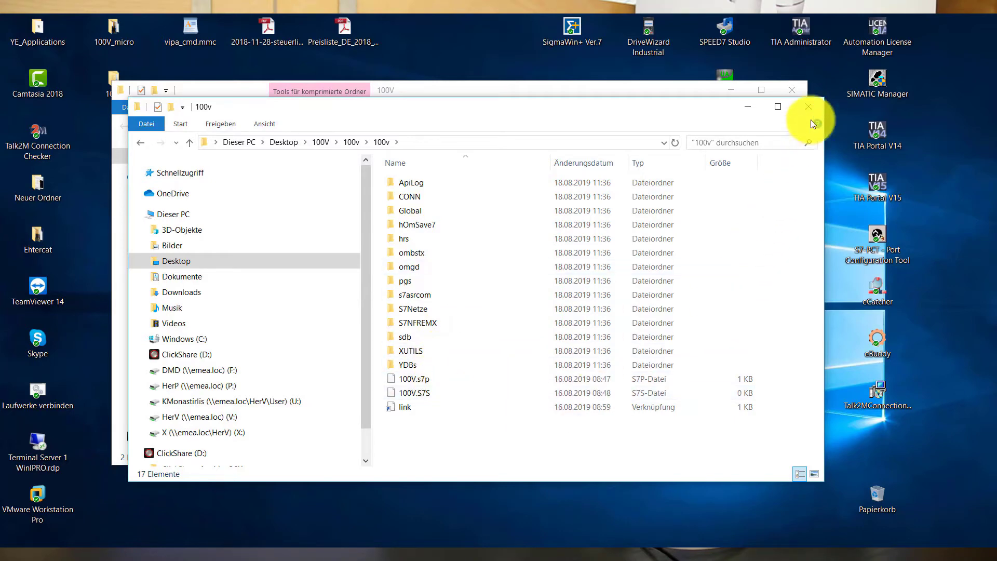
{"action": "left_click", "coordinate": [808, 106]}
{"action": "left_click", "coordinate": [792, 89]}
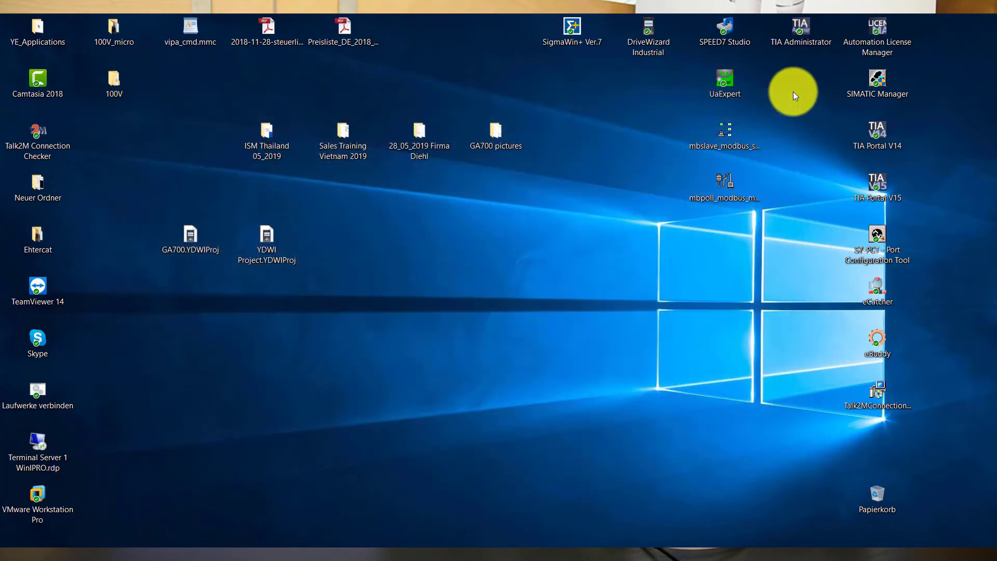
Switch to SPEED7 Studio and create a new project named micro M13.
{"action": "mouse_move", "coordinate": [339, 551]}
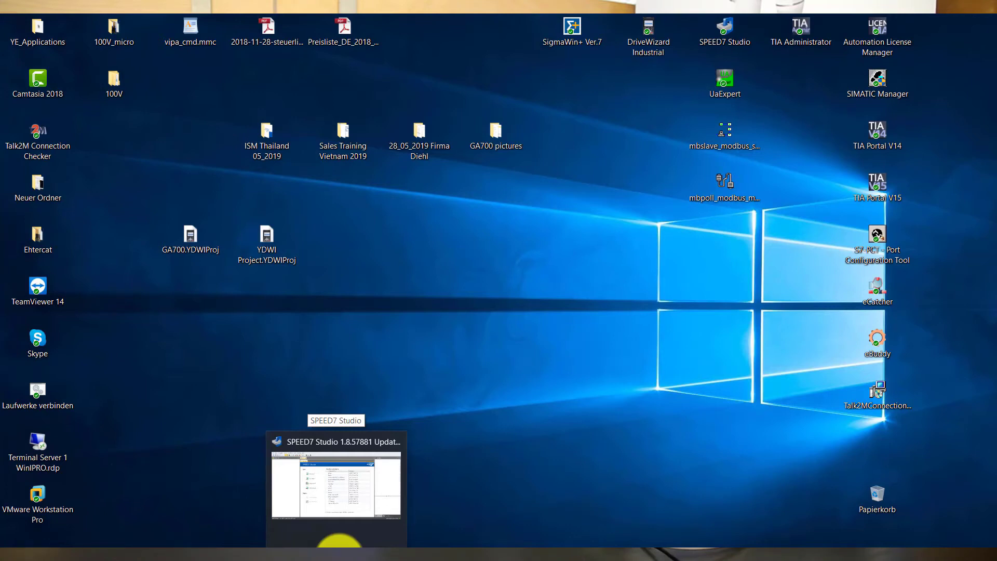
{"action": "left_click", "coordinate": [339, 552]}
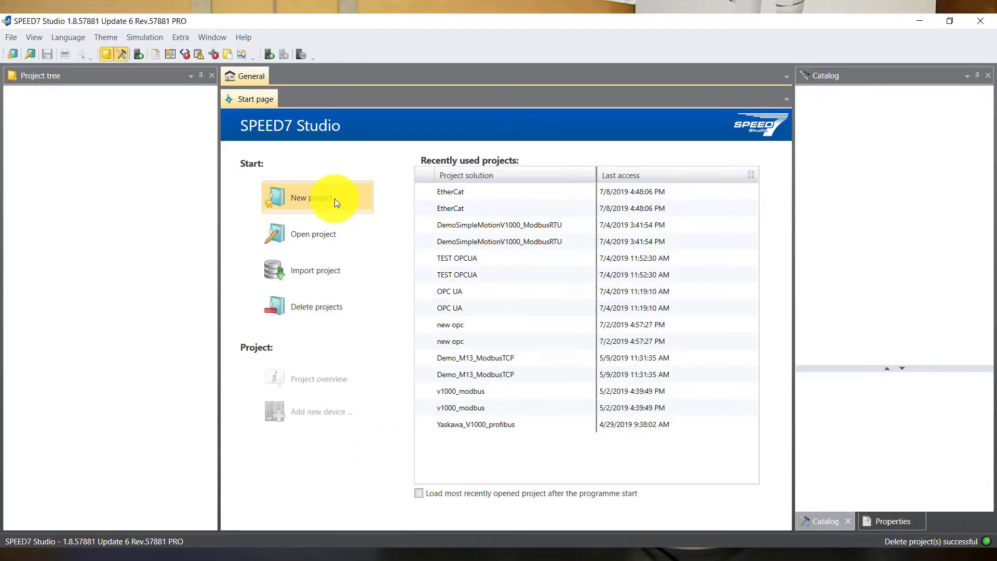
{"action": "left_click", "coordinate": [336, 201]}
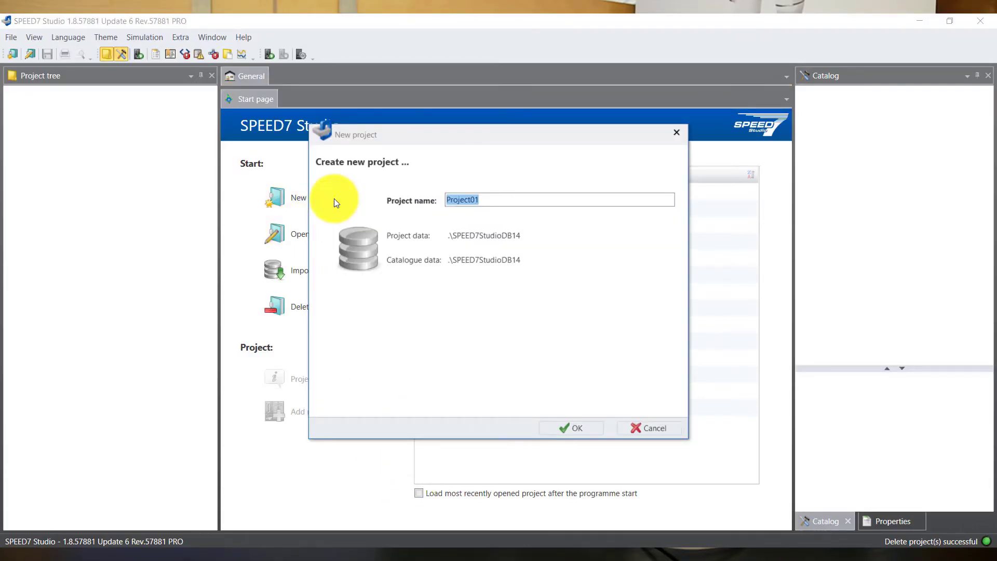
{"action": "type", "text": "micro M13"}
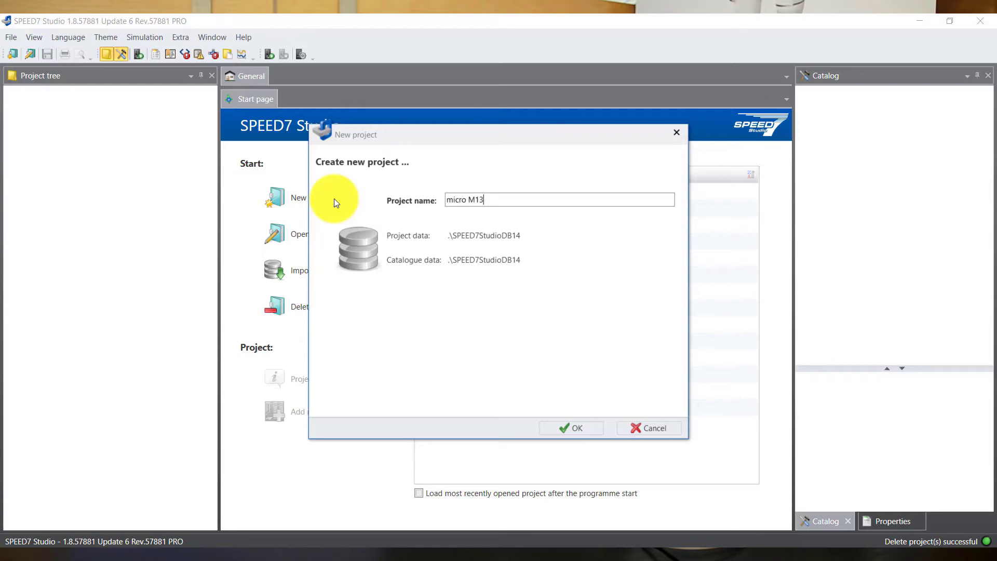
{"action": "left_click", "coordinate": [566, 429]}
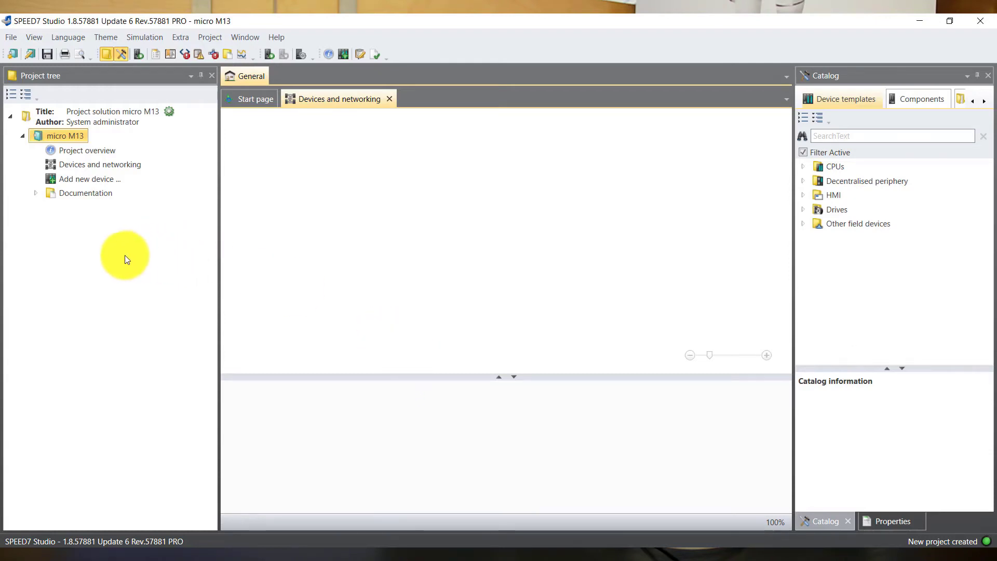
Add a VIPA MICRO CPU M13-CCF0000, version V 2.4.12.0, to the project as PLC_01 with its device configuration opened.
{"action": "double_click", "coordinate": [98, 187]}
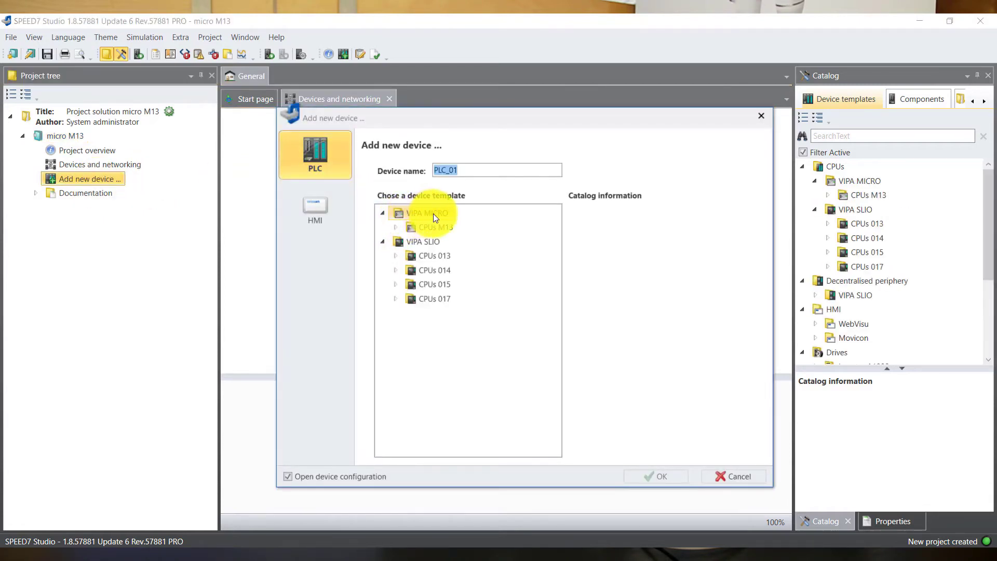
{"action": "left_click", "coordinate": [395, 227]}
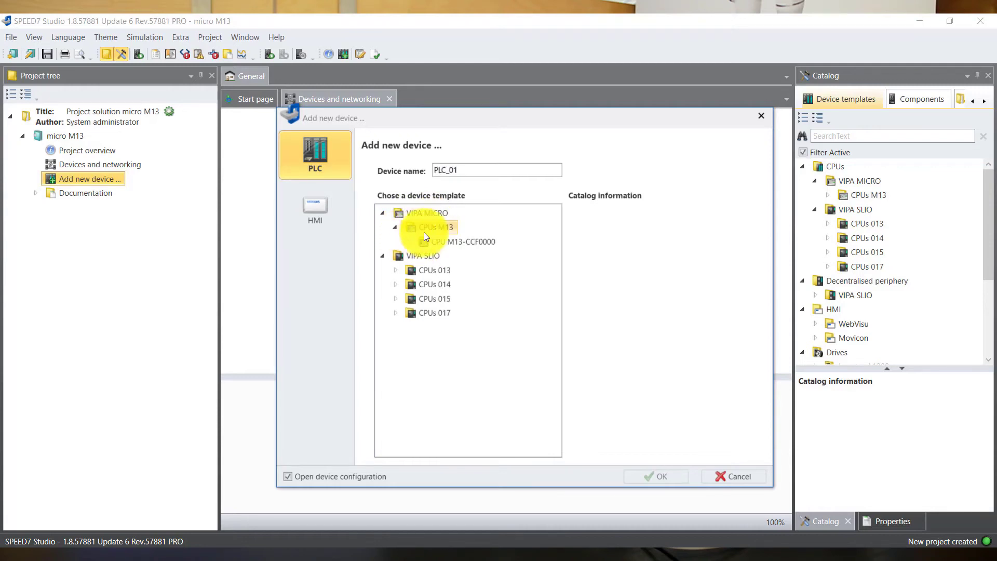
{"action": "left_click", "coordinate": [409, 242]}
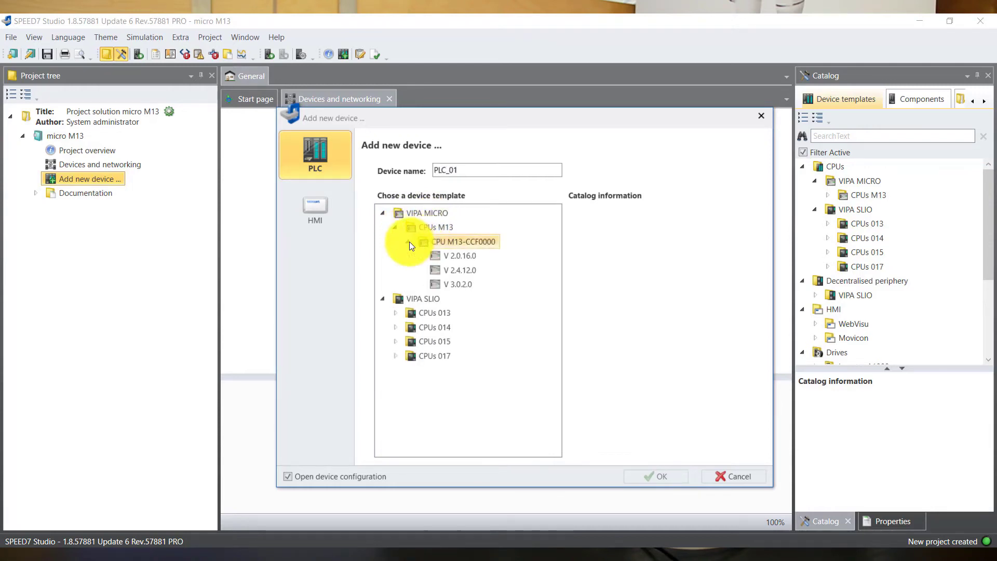
{"action": "left_click", "coordinate": [446, 269]}
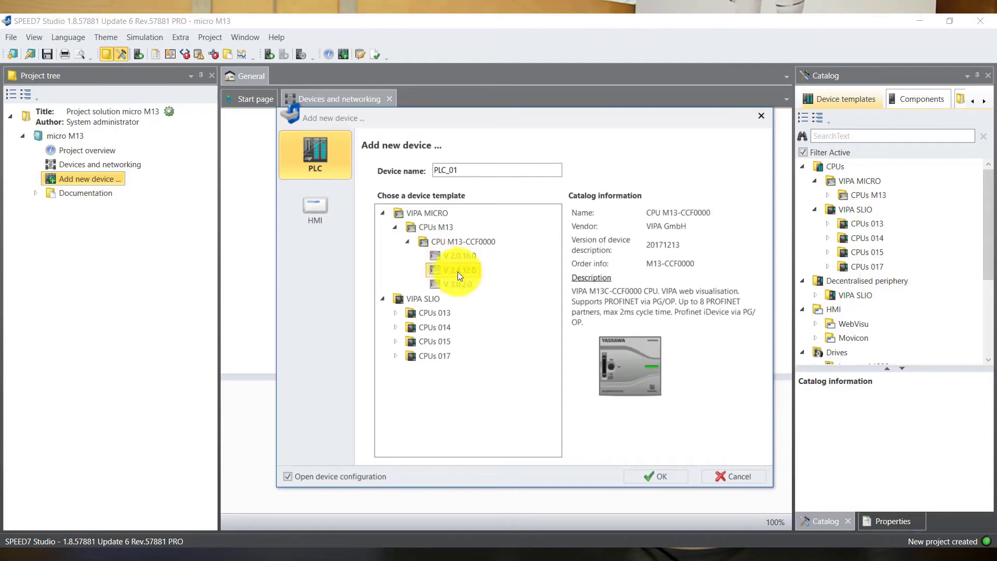
{"action": "left_click", "coordinate": [644, 476]}
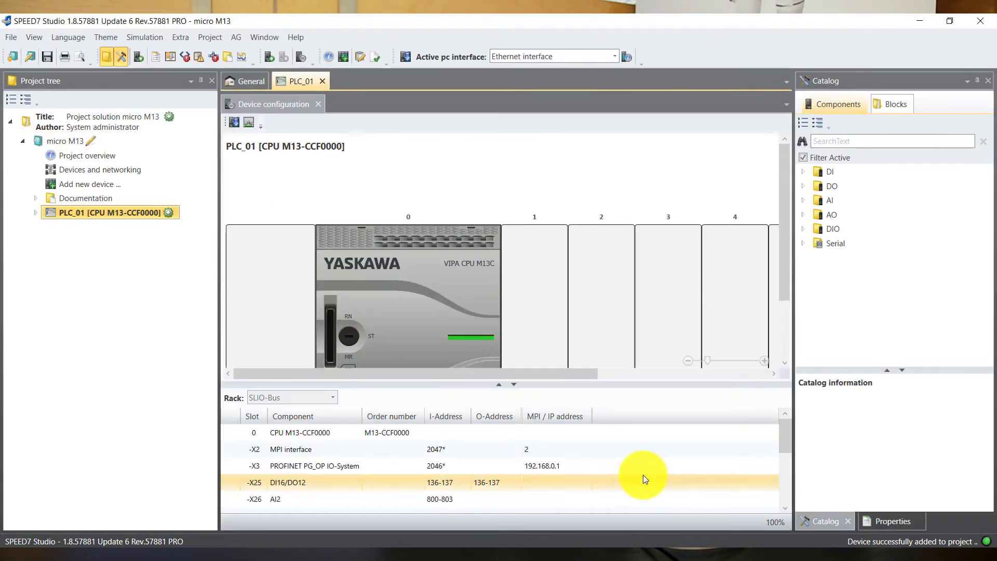
{"action": "left_click", "coordinate": [688, 360]}
{"action": "left_click", "coordinate": [689, 361]}
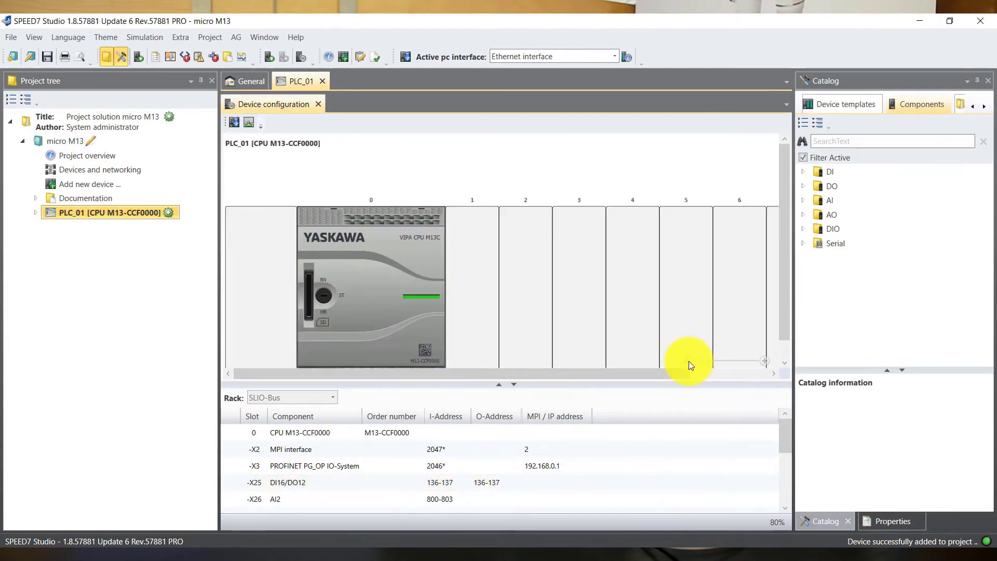
{"action": "left_click", "coordinate": [689, 361]}
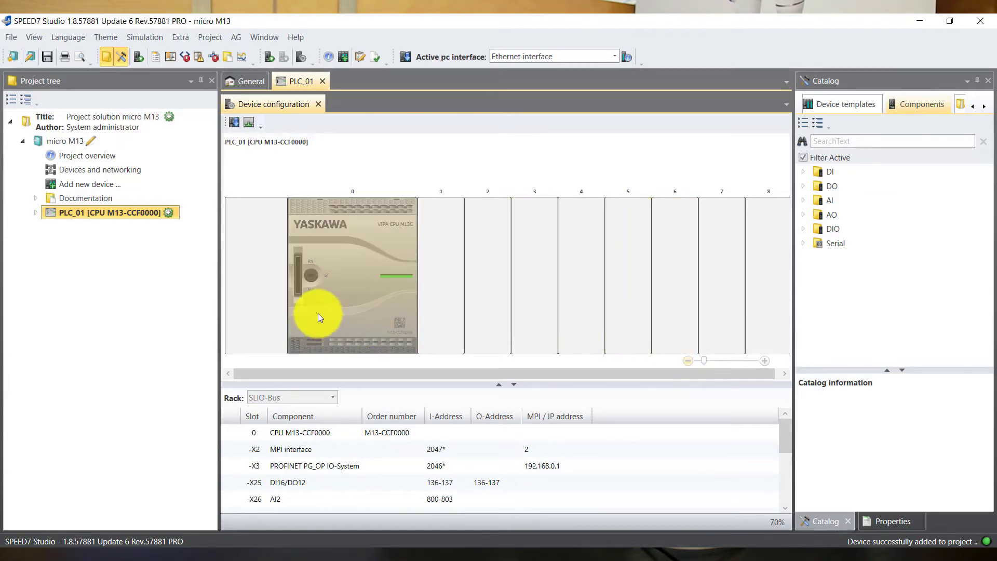
Search for accessible partners over the Ethernet interface using the ASIX AX88772 USB2.0 to Fast Ethernet Adapter.
{"action": "left_click", "coordinate": [629, 58]}
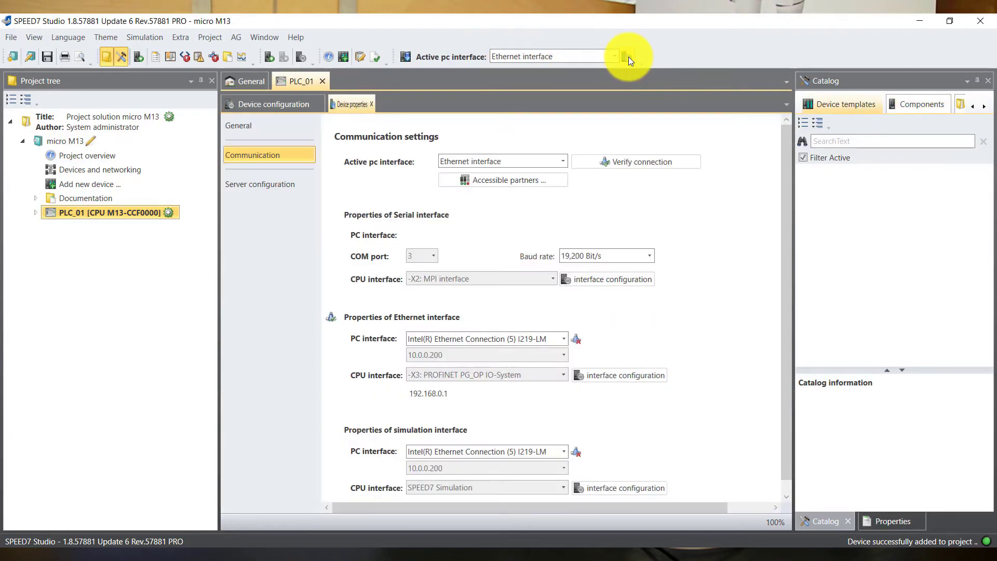
{"action": "left_click", "coordinate": [522, 179]}
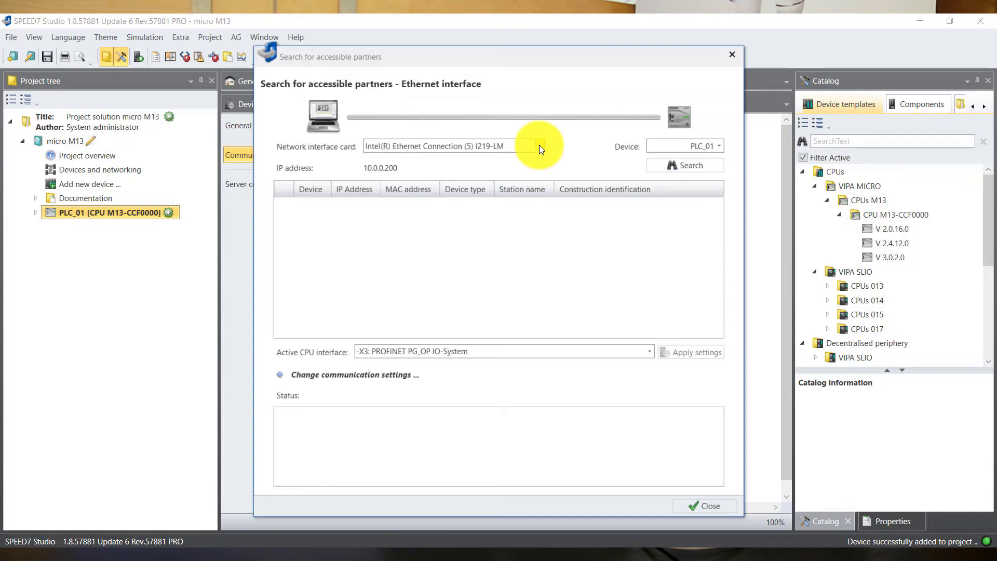
{"action": "left_click", "coordinate": [539, 147]}
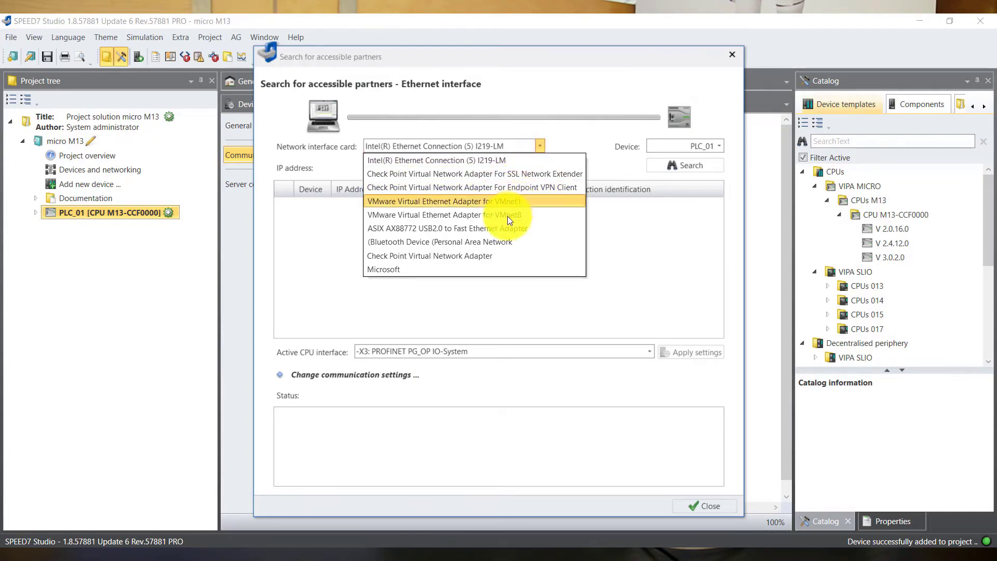
{"action": "left_click", "coordinate": [506, 231]}
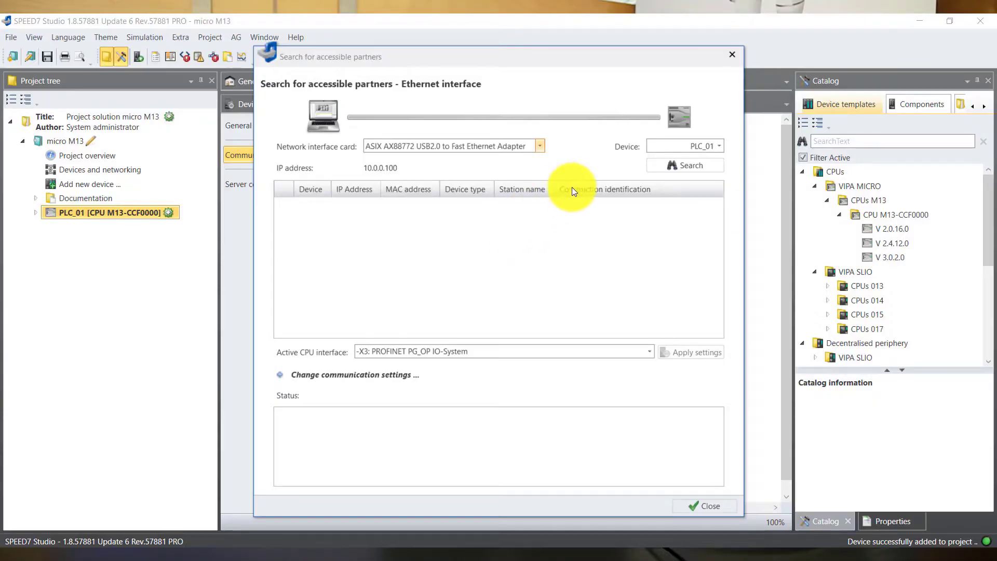
{"action": "left_click", "coordinate": [686, 165]}
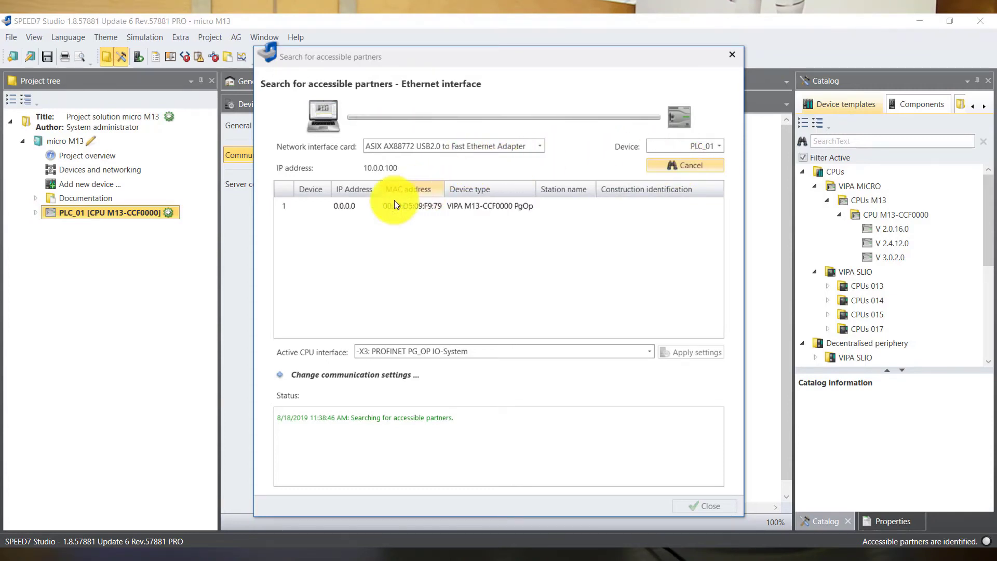
Assign the IP address 10.0.0.150 to the found VIPA M13-CCF0000 and close the partner search and device properties.
{"action": "left_click", "coordinate": [358, 210]}
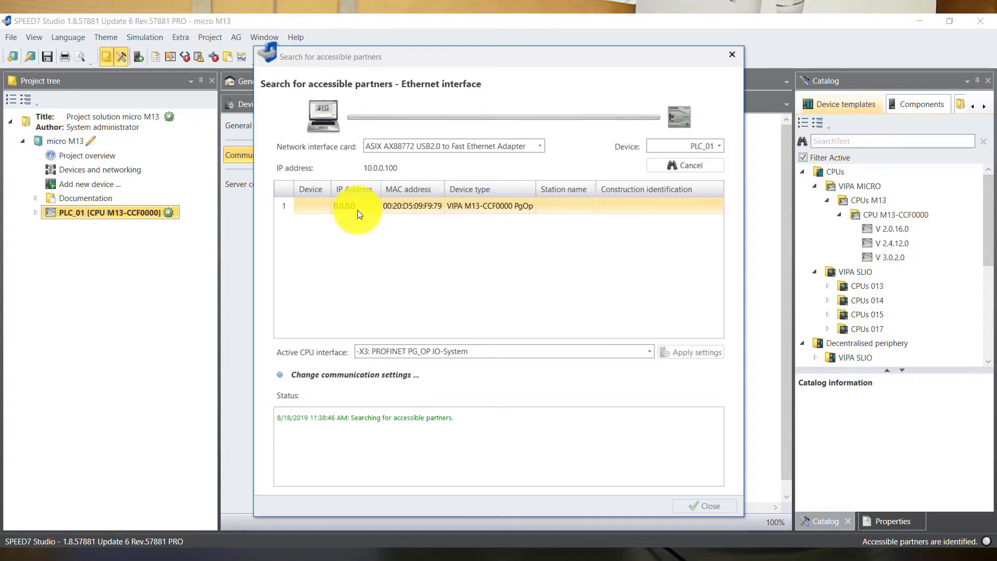
{"action": "left_click", "coordinate": [321, 376]}
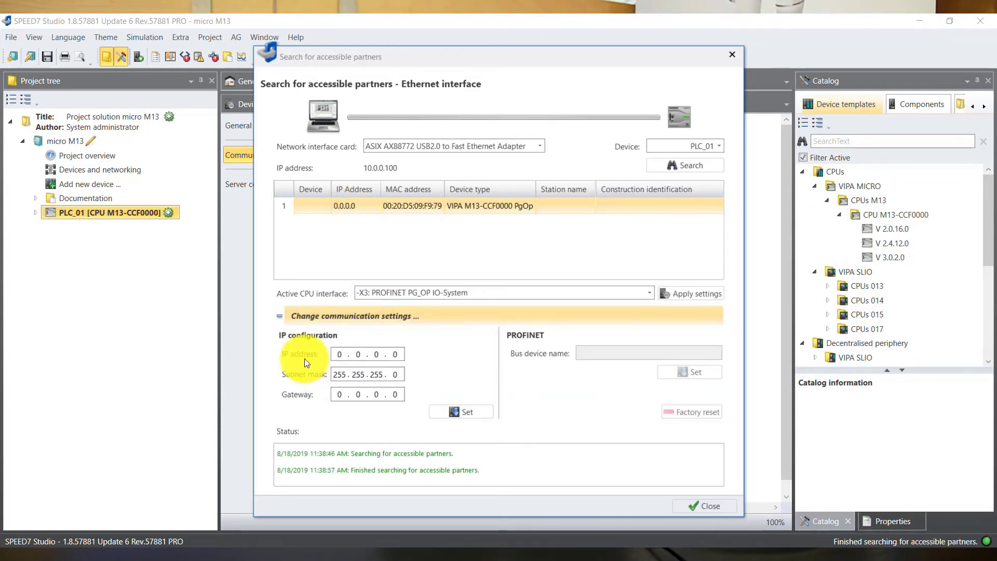
{"action": "type", "text": "10"}
{"action": "left_click_drag", "start_coordinate": [402, 355], "coordinate": [390, 347]}
{"action": "type", "text": "150"}
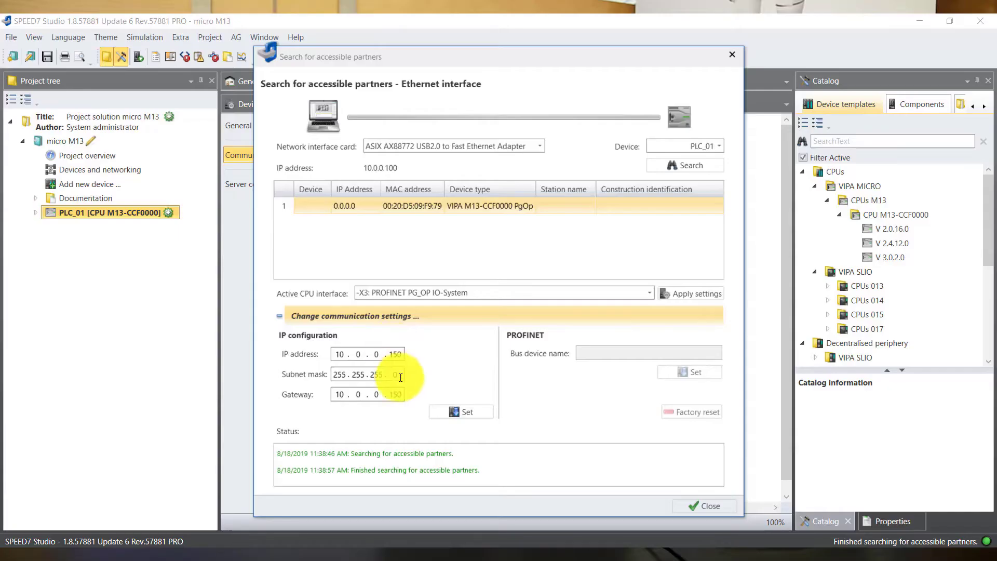
{"action": "left_click", "coordinate": [440, 411]}
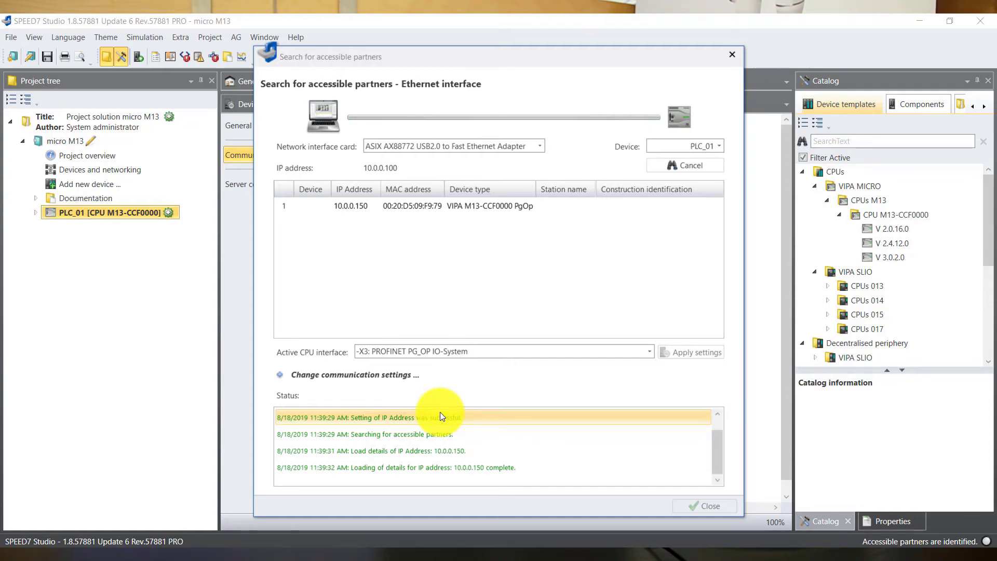
{"action": "left_click", "coordinate": [356, 208]}
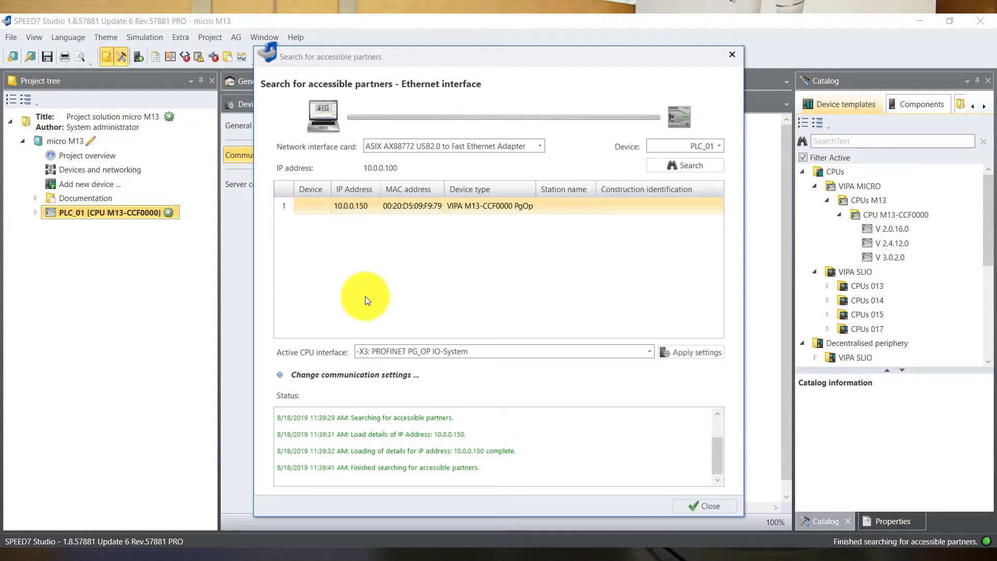
{"action": "left_click", "coordinate": [690, 508]}
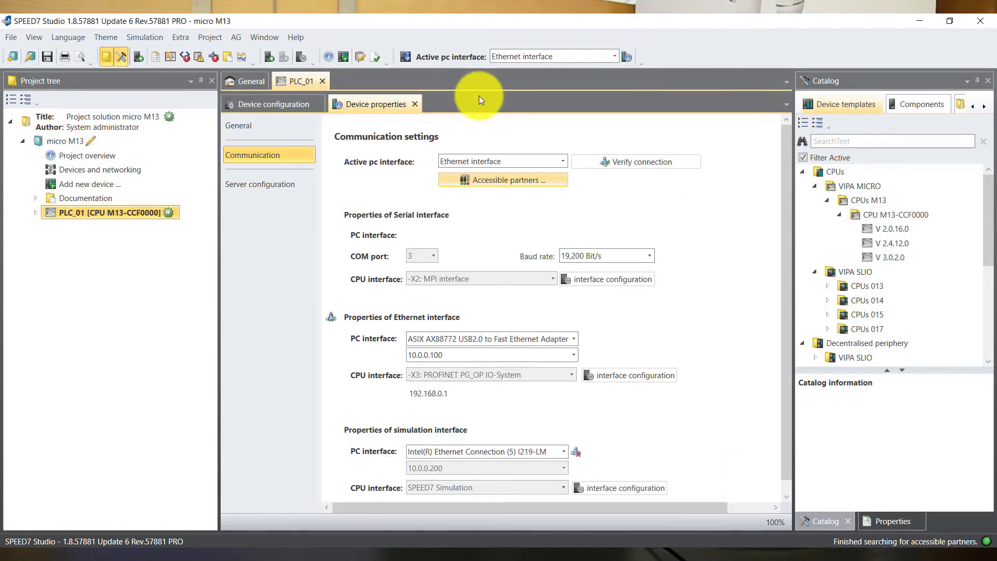
{"action": "left_click", "coordinate": [415, 104]}
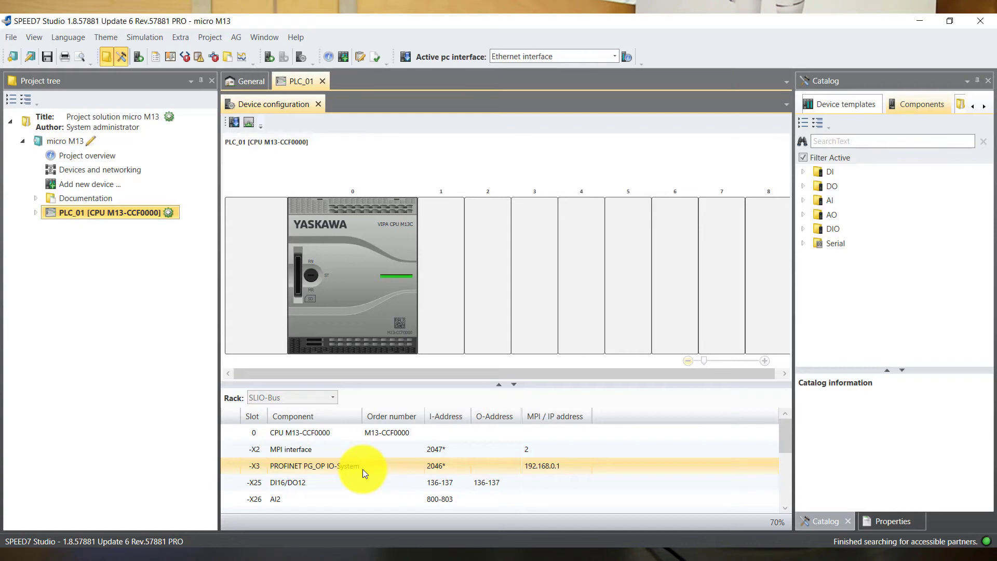
Set the IP address of PLC_01's PROFINET PG_OP IO-System interface to 10.0.0.150 in the device configuration.
{"action": "double_click", "coordinate": [325, 466]}
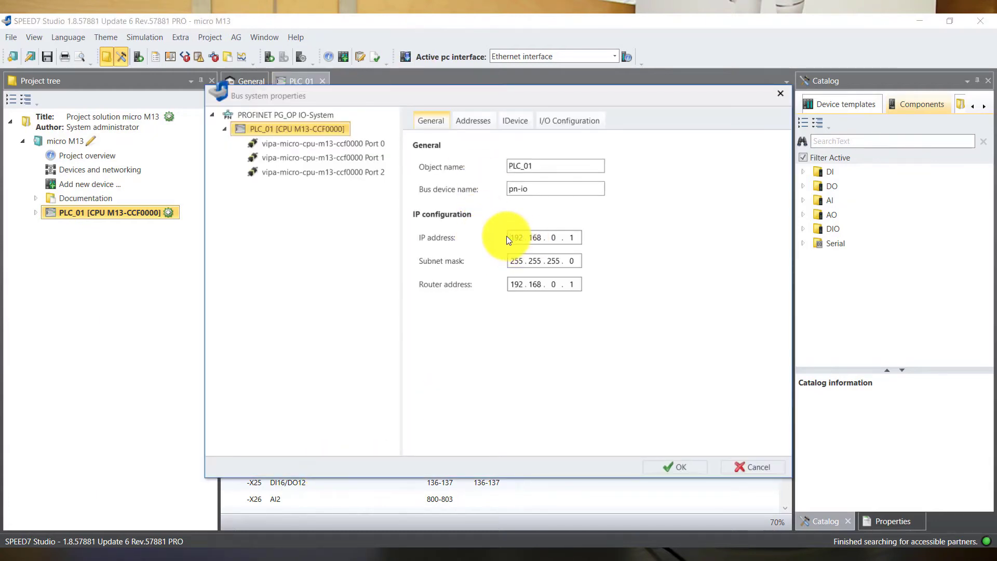
{"action": "type", "text": "10"}
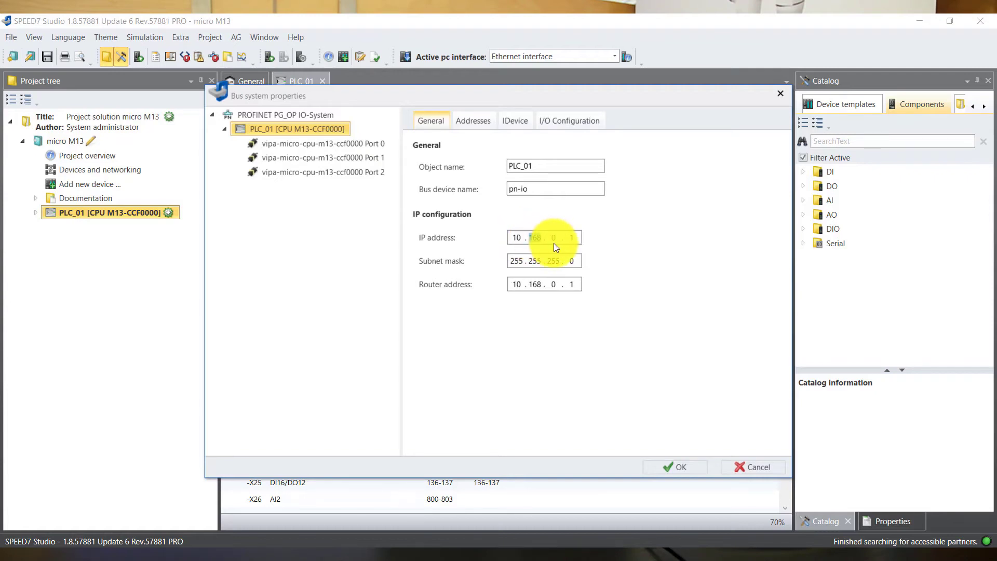
{"action": "type", "text": "0"}
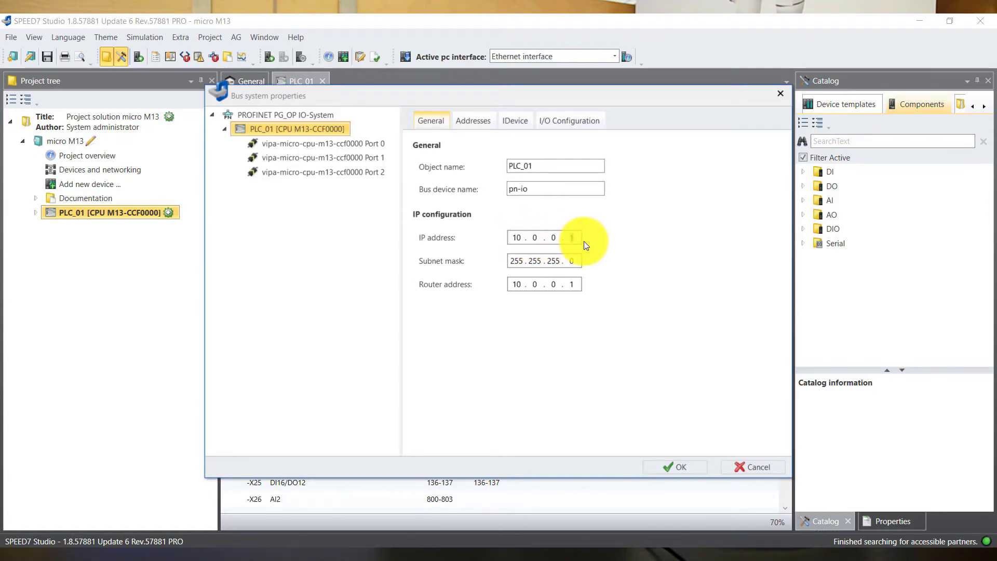
{"action": "type", "text": "150"}
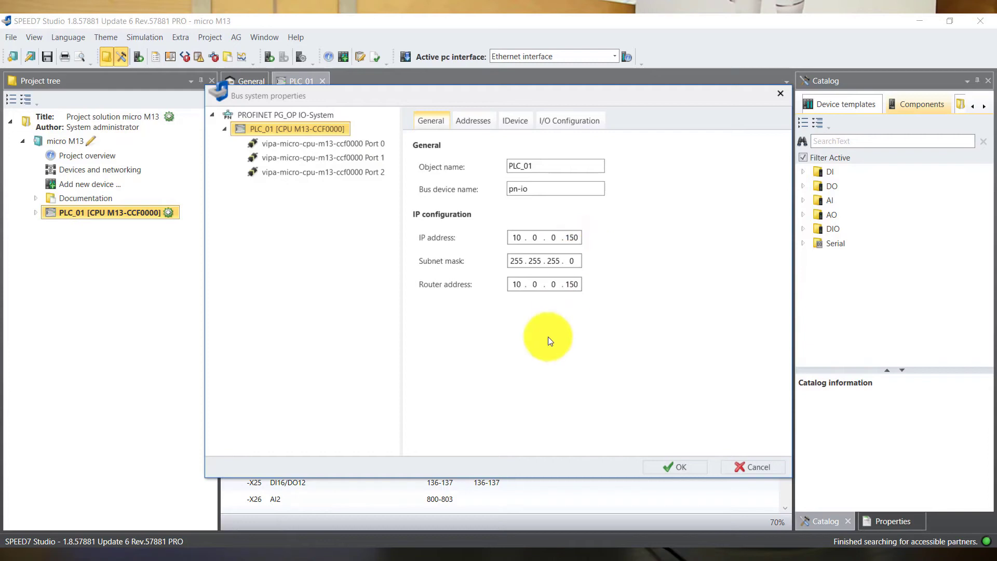
{"action": "left_click", "coordinate": [670, 466]}
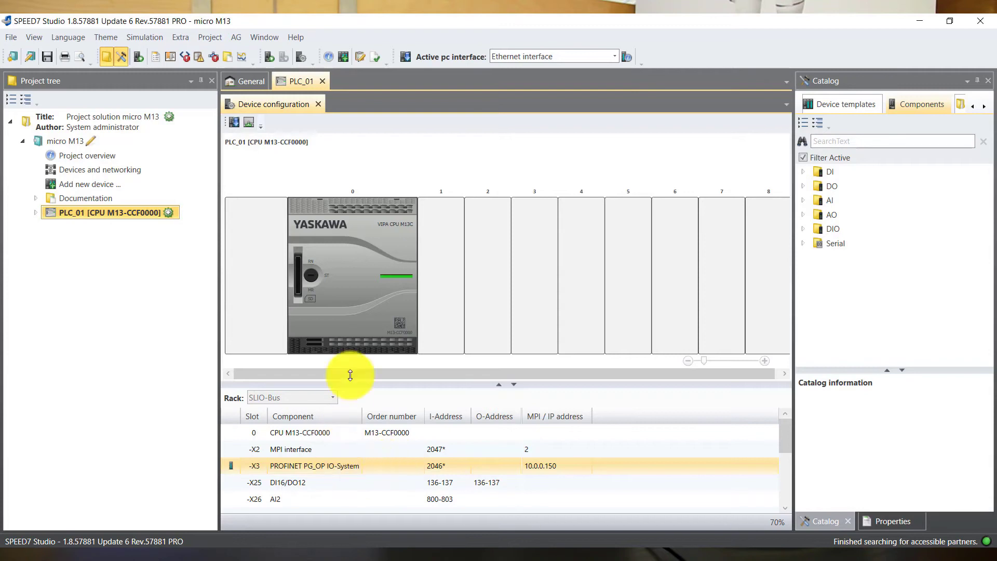
Enable the clock memory of the CPU M13-CCF0000 with memory byte 0 in its device properties.
{"action": "double_click", "coordinate": [359, 291]}
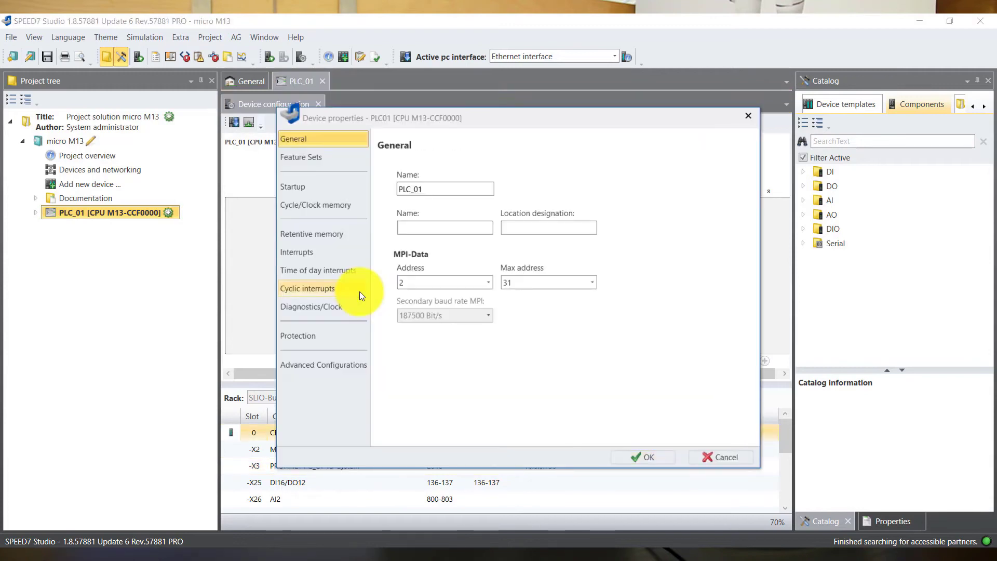
{"action": "left_click", "coordinate": [333, 205]}
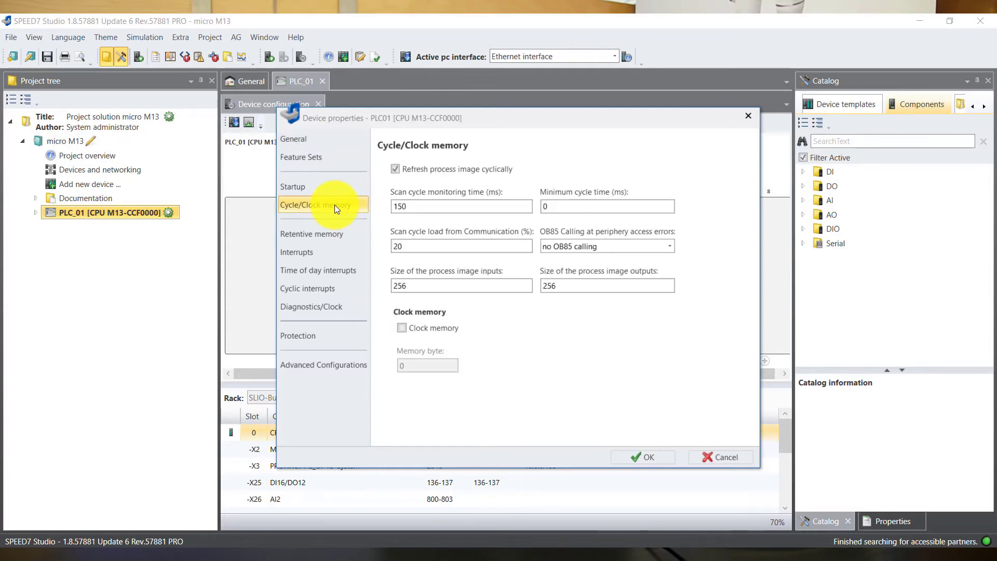
{"action": "left_click", "coordinate": [401, 328]}
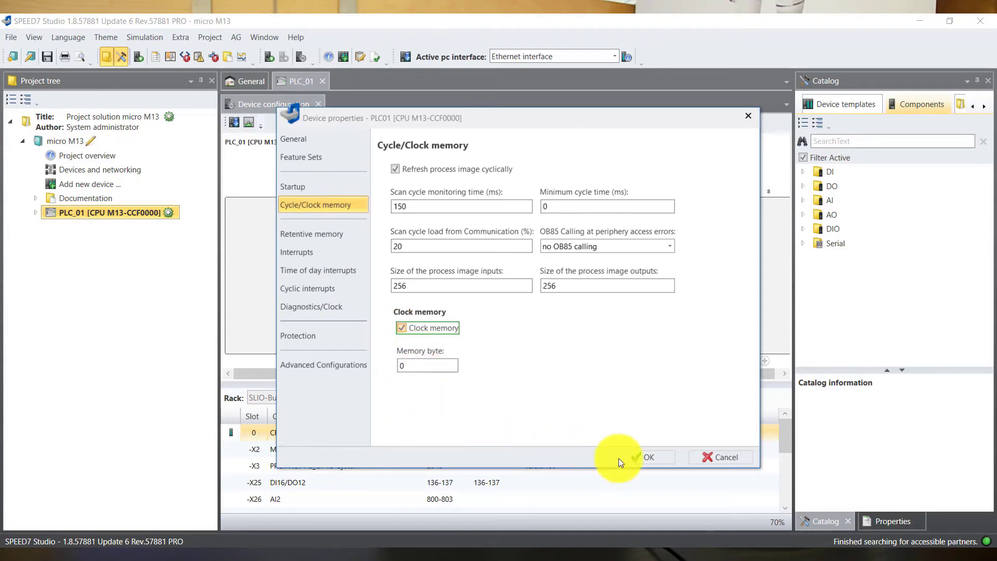
{"action": "left_click", "coordinate": [647, 458]}
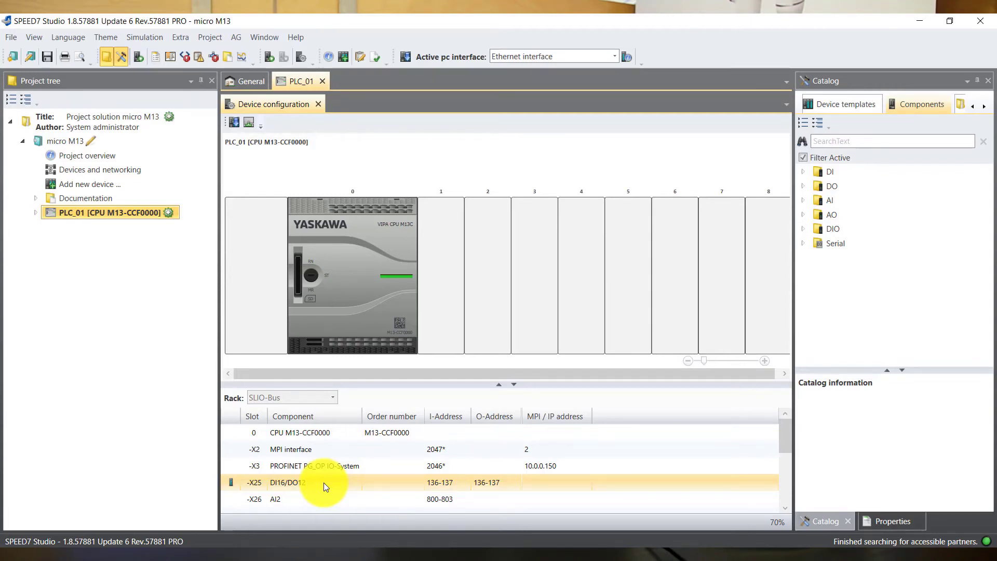
Set the input and output start addresses of the DI16/DO12 component to 0 and update its default variable names to the new addresses.
{"action": "double_click", "coordinate": [323, 483]}
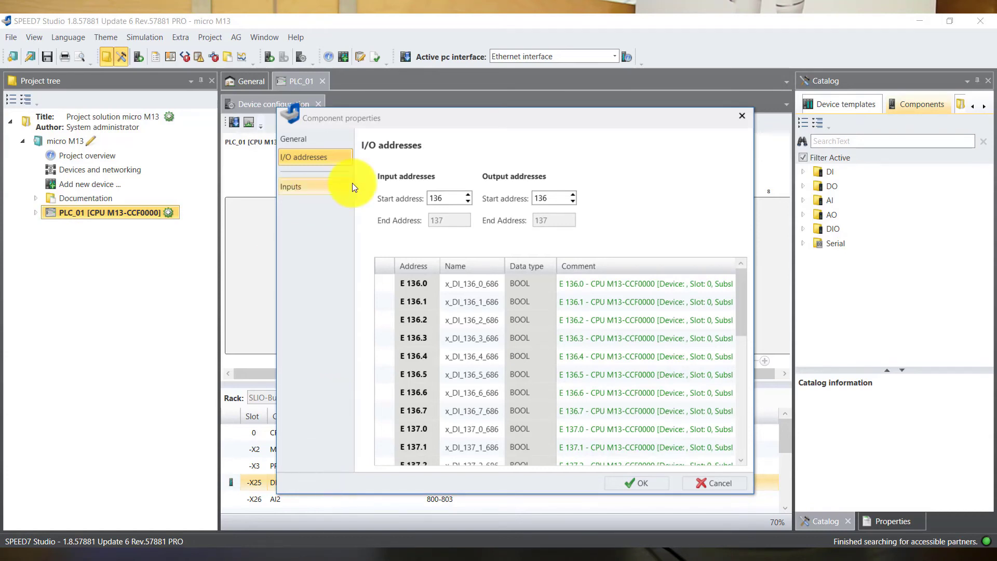
{"action": "double_click", "coordinate": [442, 196]}
{"action": "type", "text": "0"}
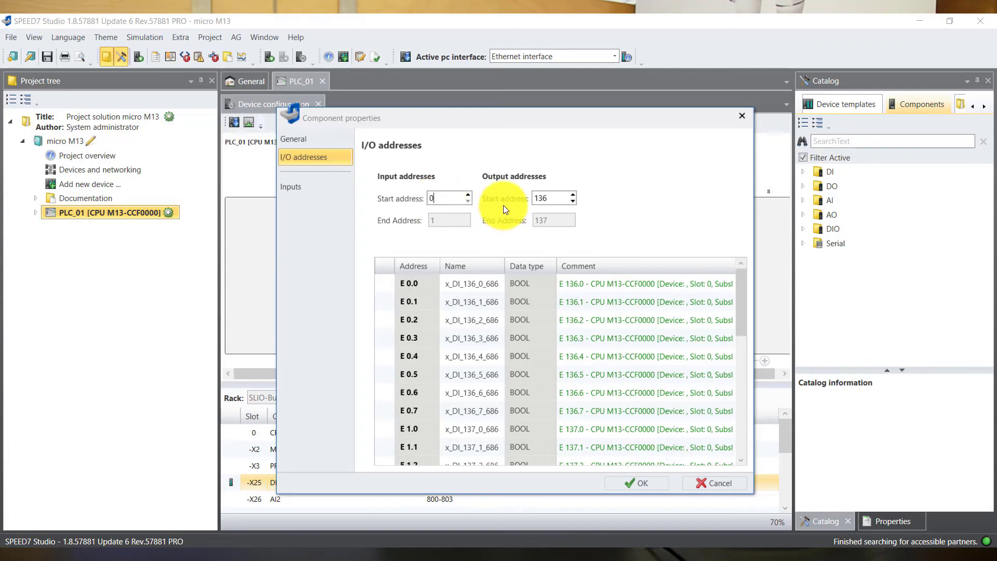
{"action": "double_click", "coordinate": [549, 202]}
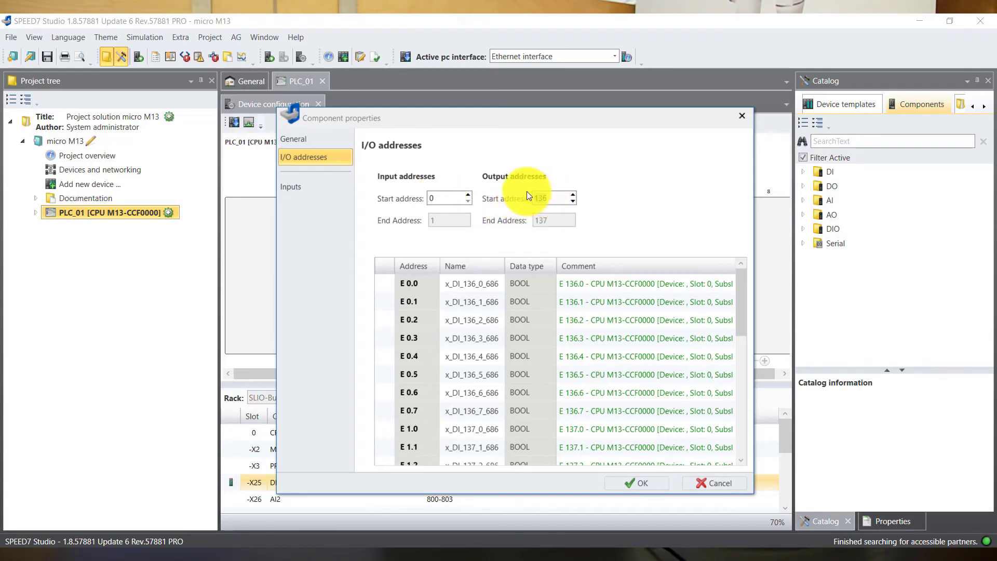
{"action": "type", "text": "0"}
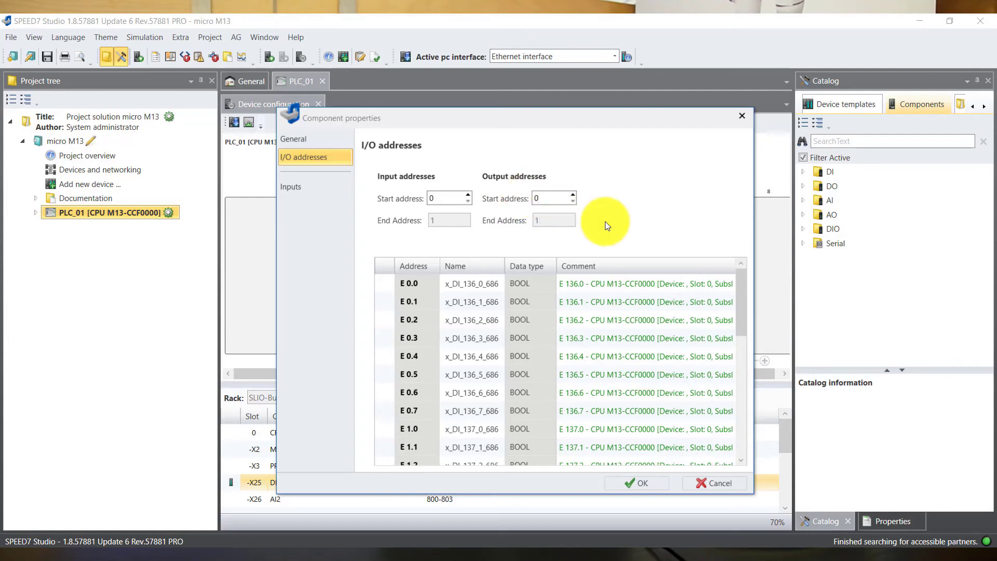
{"action": "left_click", "coordinate": [607, 482]}
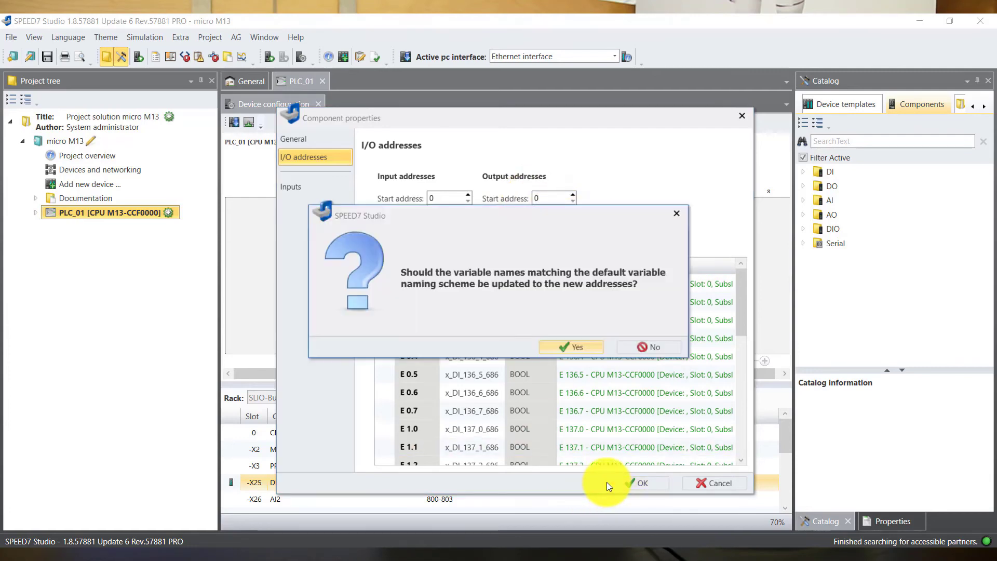
{"action": "left_click", "coordinate": [582, 348]}
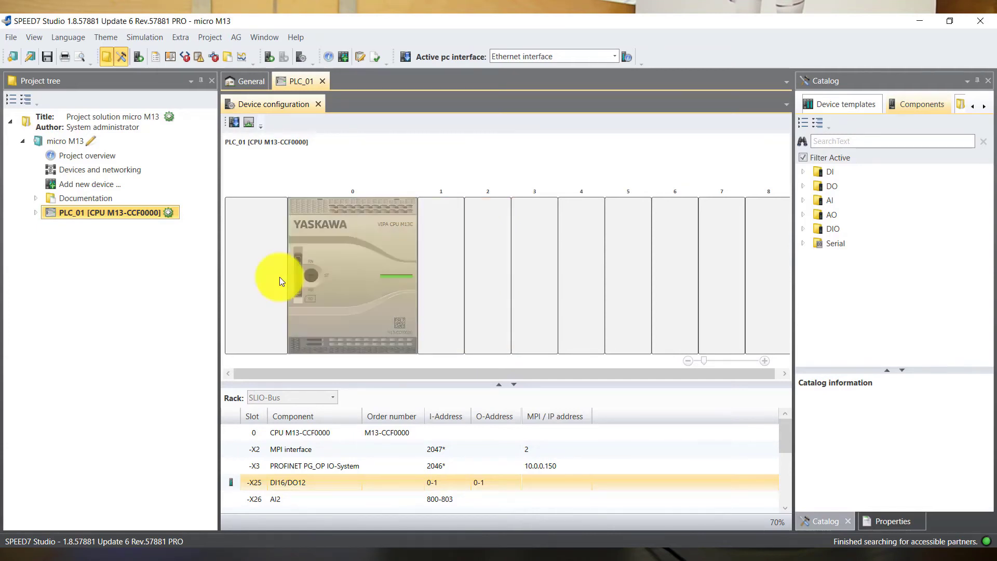
Save and compile the micro M13 project.
{"action": "left_click", "coordinate": [43, 58]}
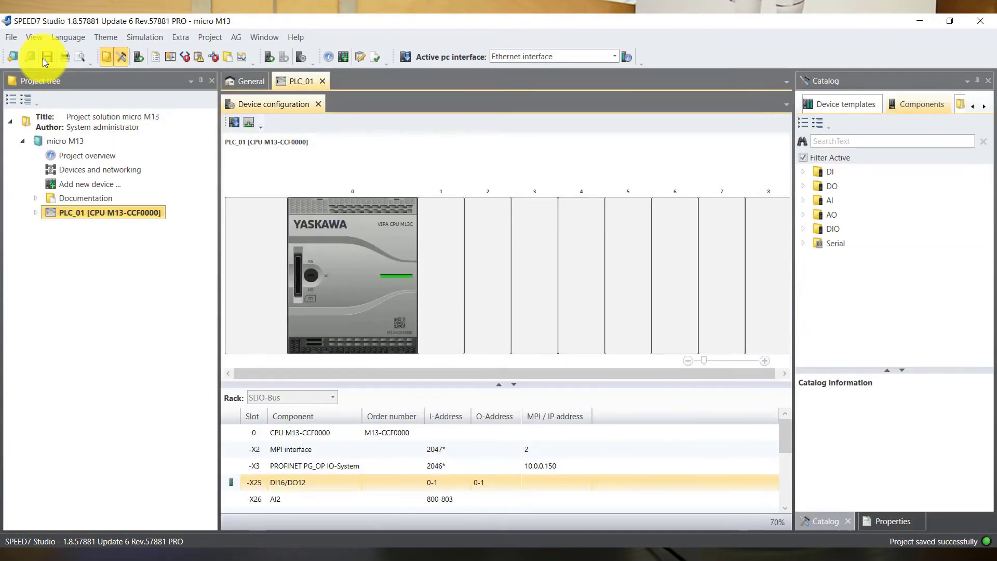
{"action": "left_click", "coordinate": [376, 58]}
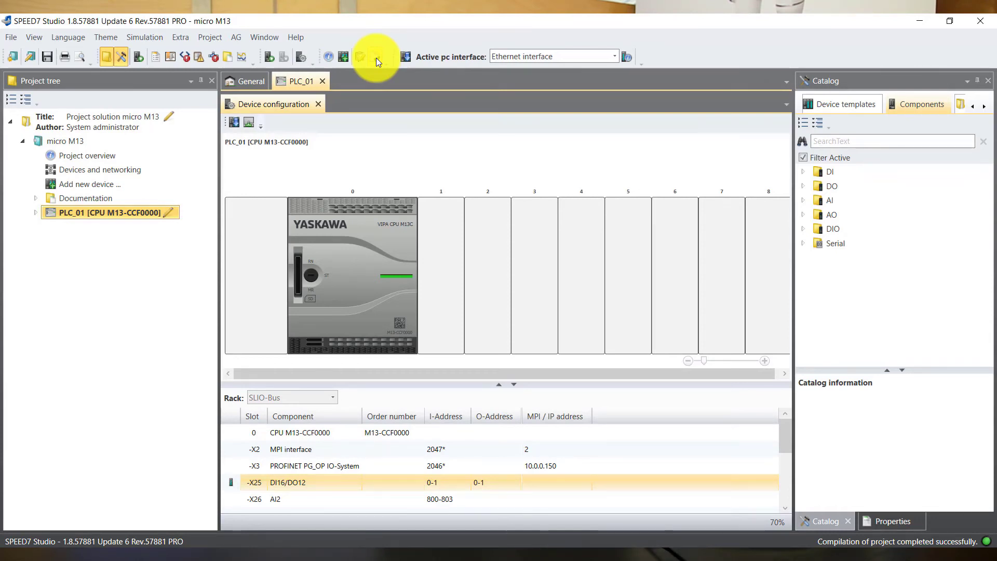
Test the Ethernet connection to PLC_01 at 10.0.0.150 and transfer the project to the device.
{"action": "left_click", "coordinate": [406, 57]}
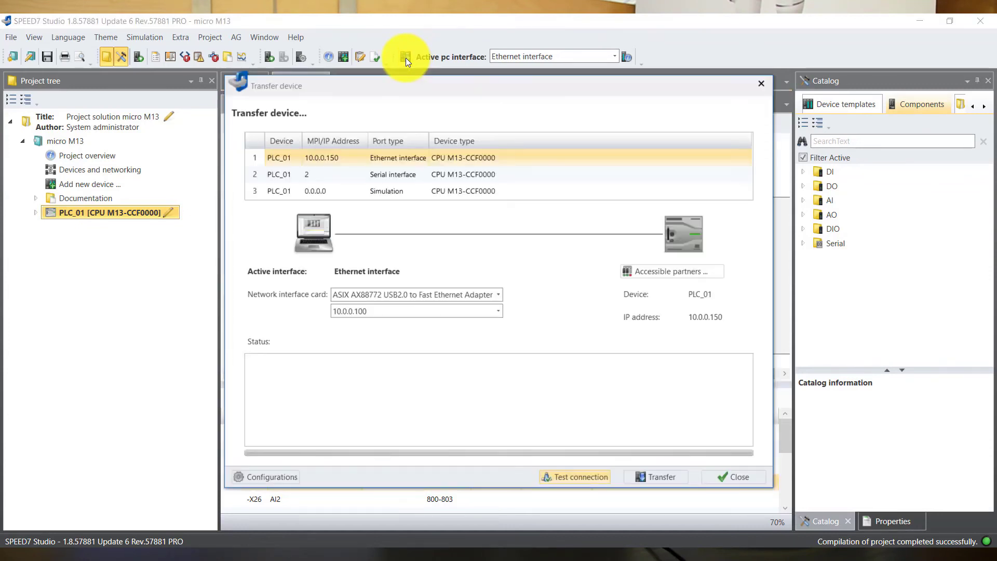
{"action": "left_click", "coordinate": [554, 474]}
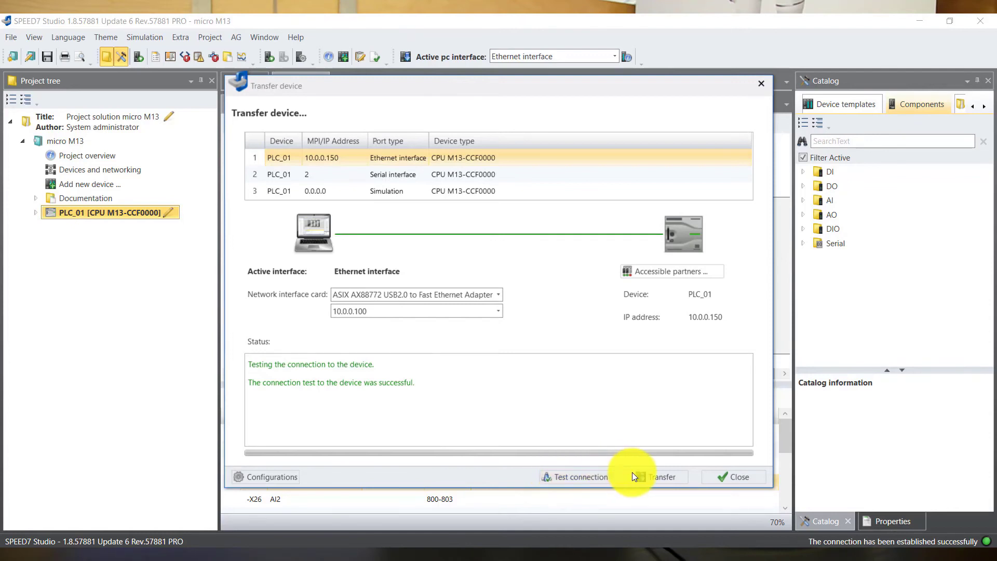
{"action": "left_click", "coordinate": [645, 478]}
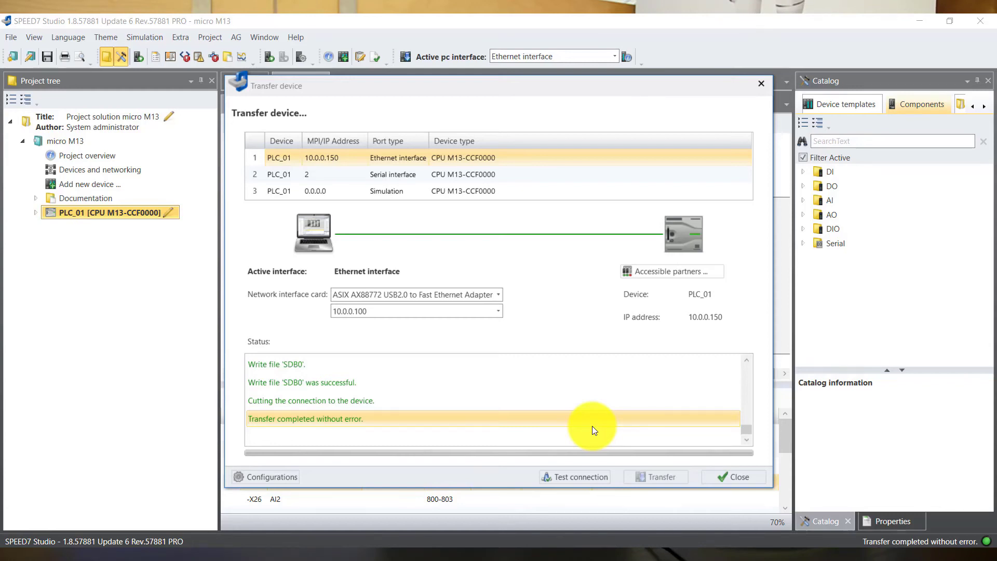
{"action": "left_click", "coordinate": [731, 476]}
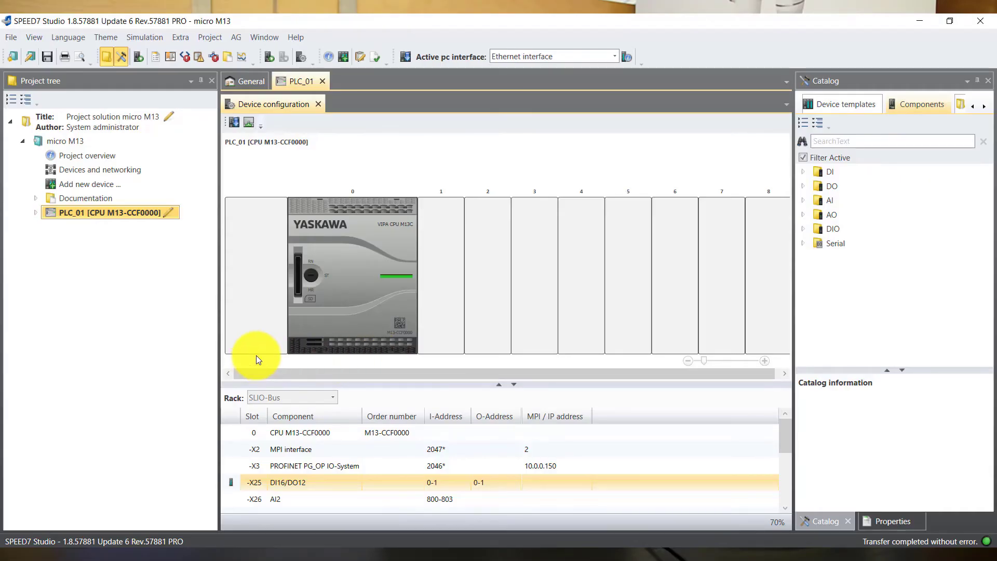
Start an S7 program import for PLC_01's PLC program with 100V.s7p from the nested Desktop folders 100V, 100v and 100v as the project file.
{"action": "left_click", "coordinate": [37, 213]}
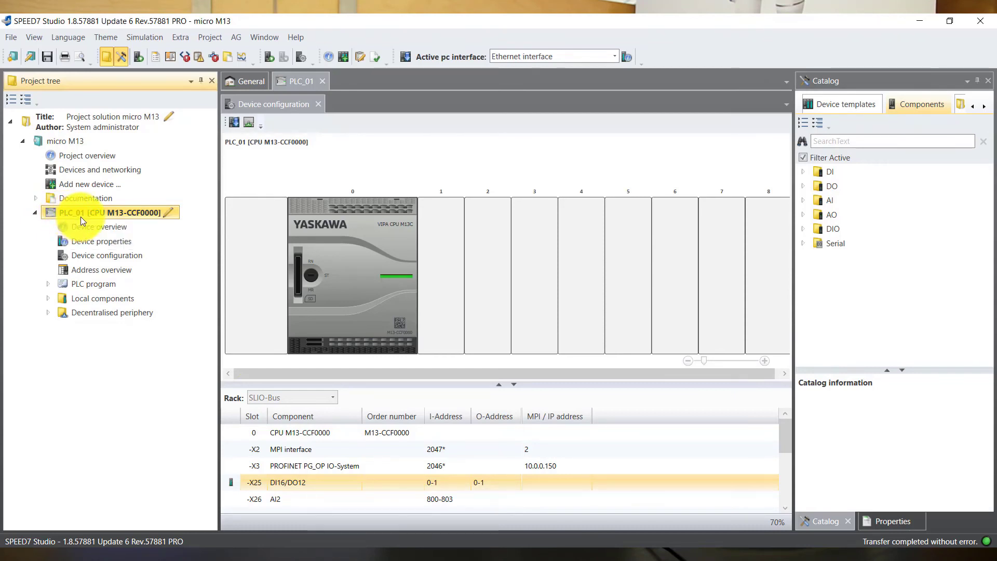
{"action": "right_click", "coordinate": [106, 285]}
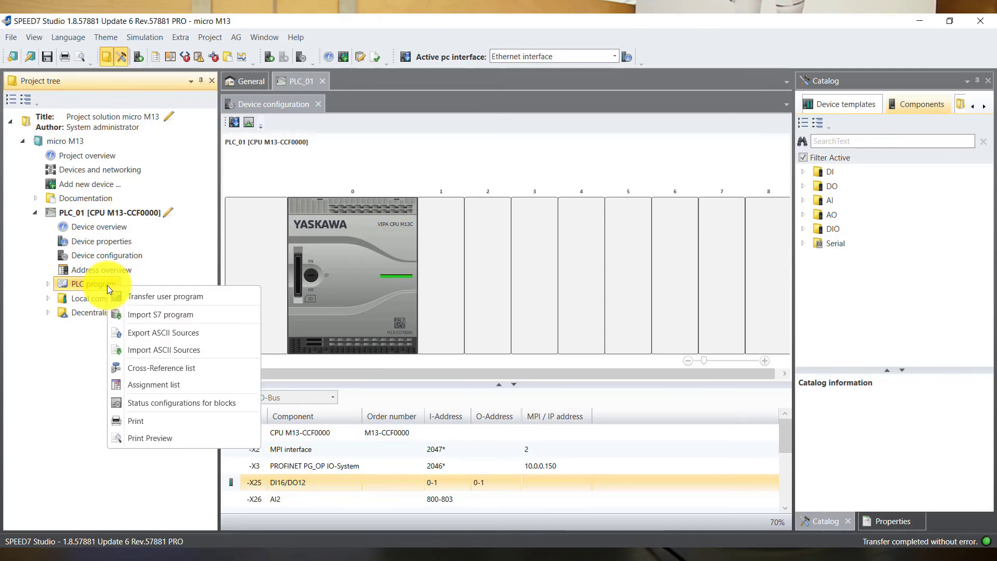
{"action": "left_click", "coordinate": [174, 315]}
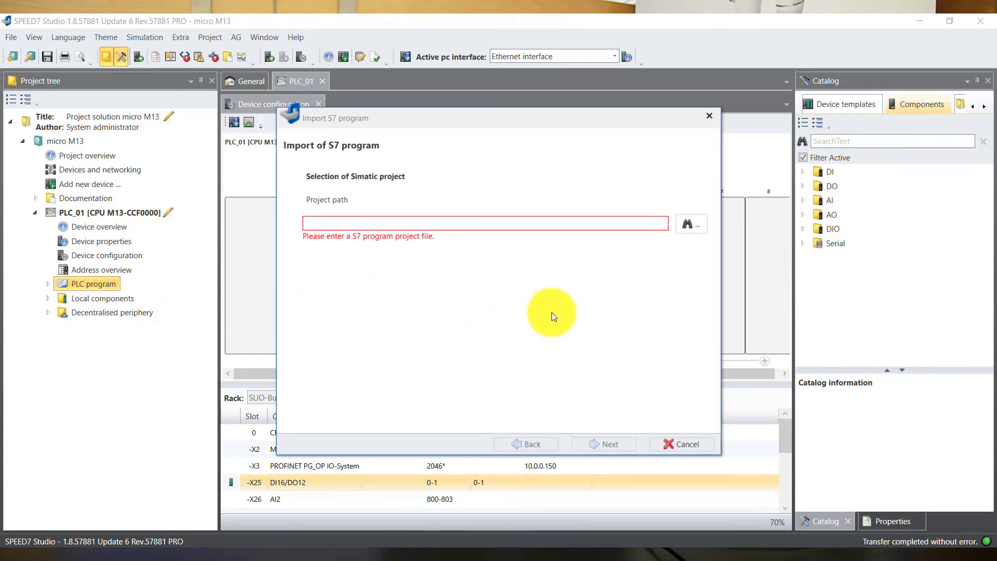
{"action": "left_click", "coordinate": [689, 225]}
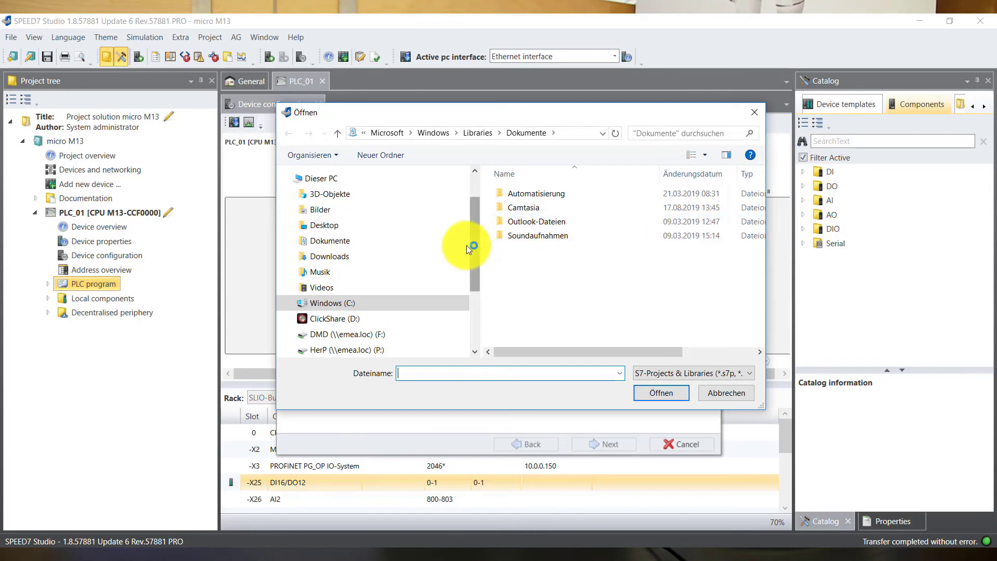
{"action": "left_click", "coordinate": [400, 226]}
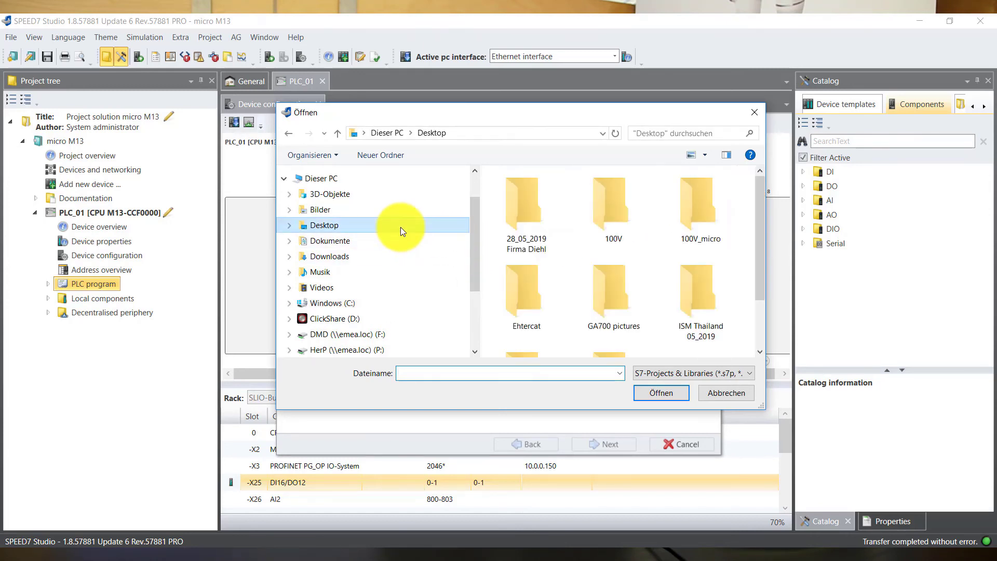
{"action": "left_click", "coordinate": [605, 222]}
{"action": "double_click", "coordinate": [605, 222]}
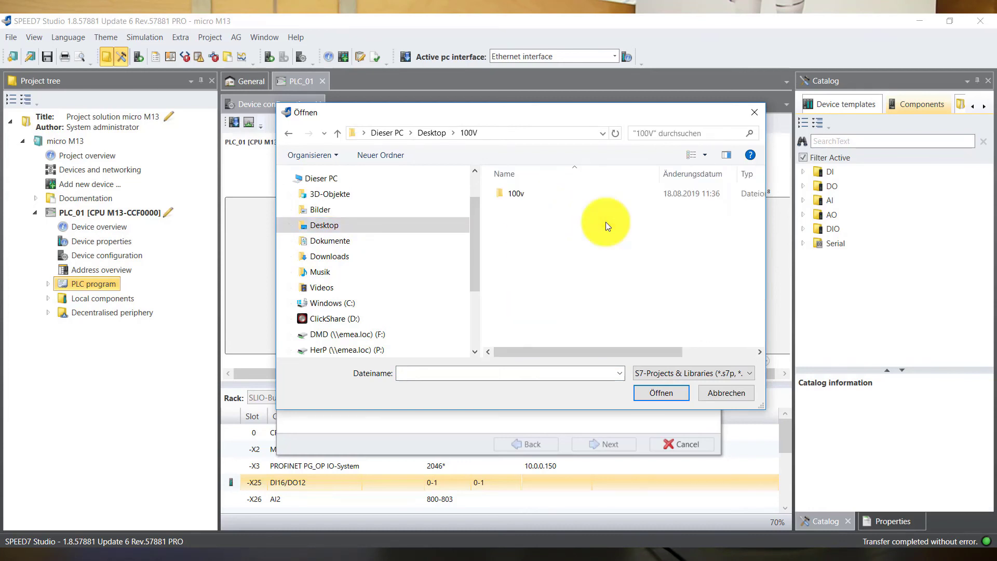
{"action": "double_click", "coordinate": [525, 197]}
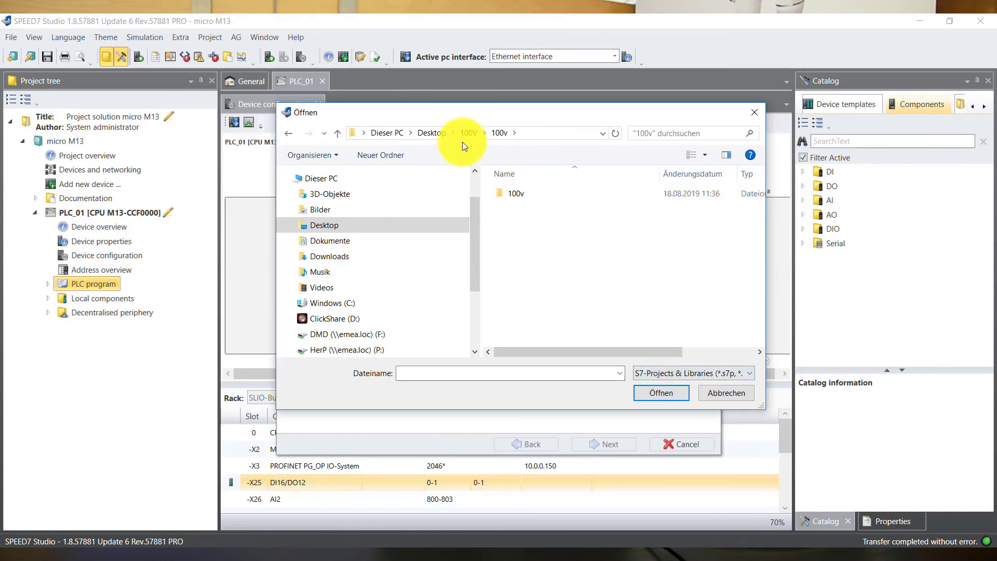
{"action": "left_click", "coordinate": [530, 199]}
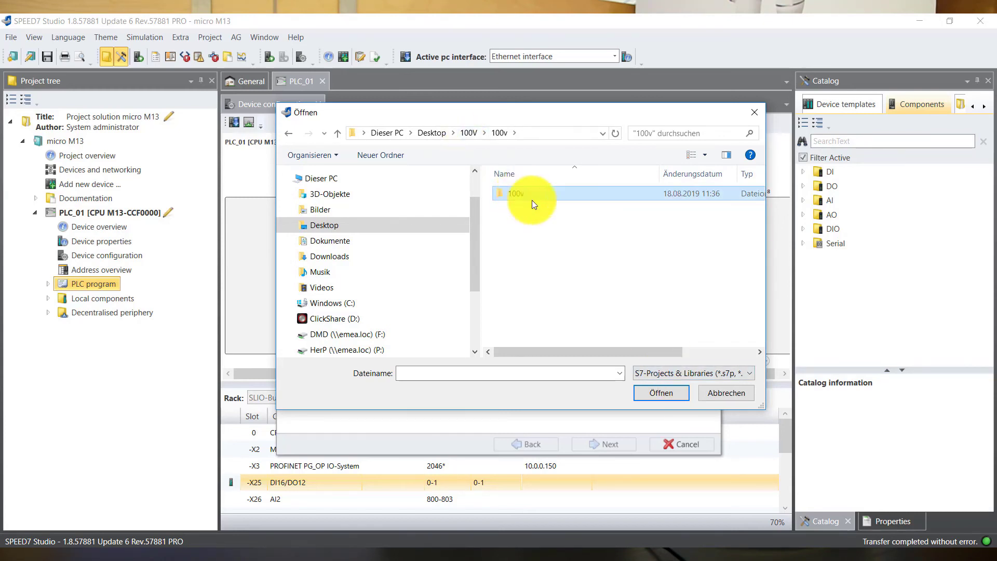
{"action": "left_click", "coordinate": [660, 396]}
{"action": "scroll", "coordinate": [590, 274], "scroll_direction": "down", "scroll_amount": 1}
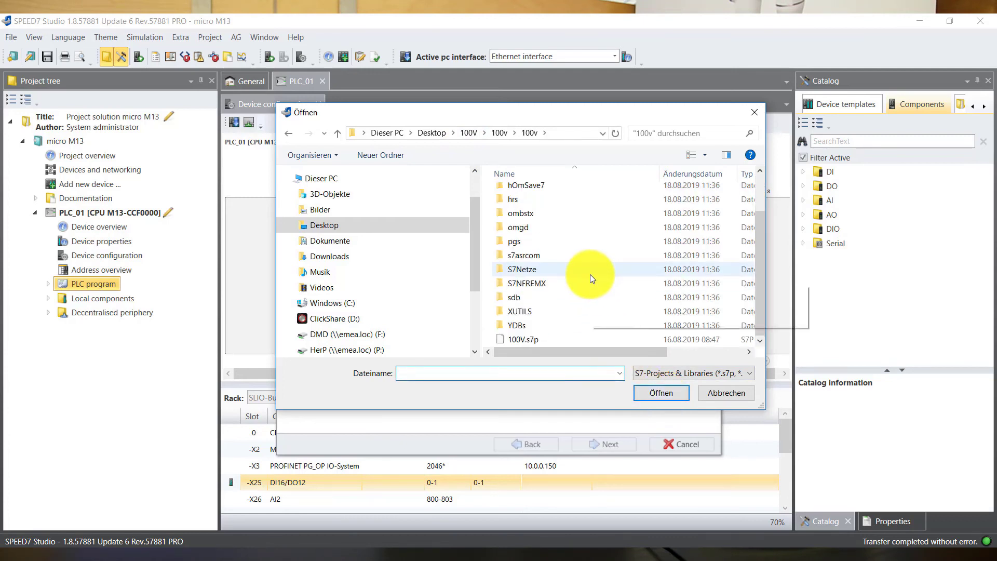
{"action": "left_click", "coordinate": [581, 339]}
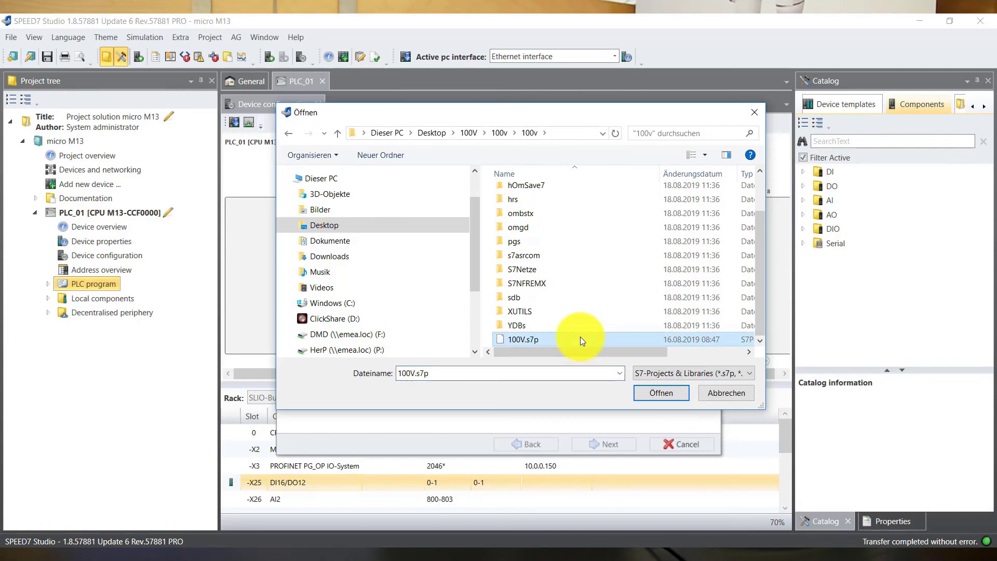
{"action": "left_click", "coordinate": [651, 393]}
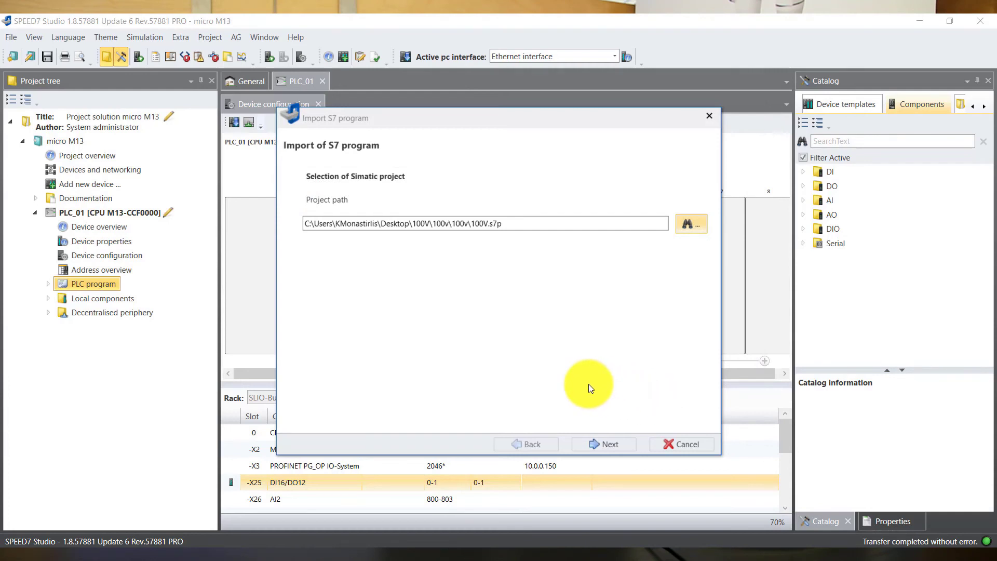
Import all blocks of S7-Programm(1), overwriting existing ones, and expand the program blocks of PLC_01 in the project tree.
{"action": "left_click", "coordinate": [609, 446]}
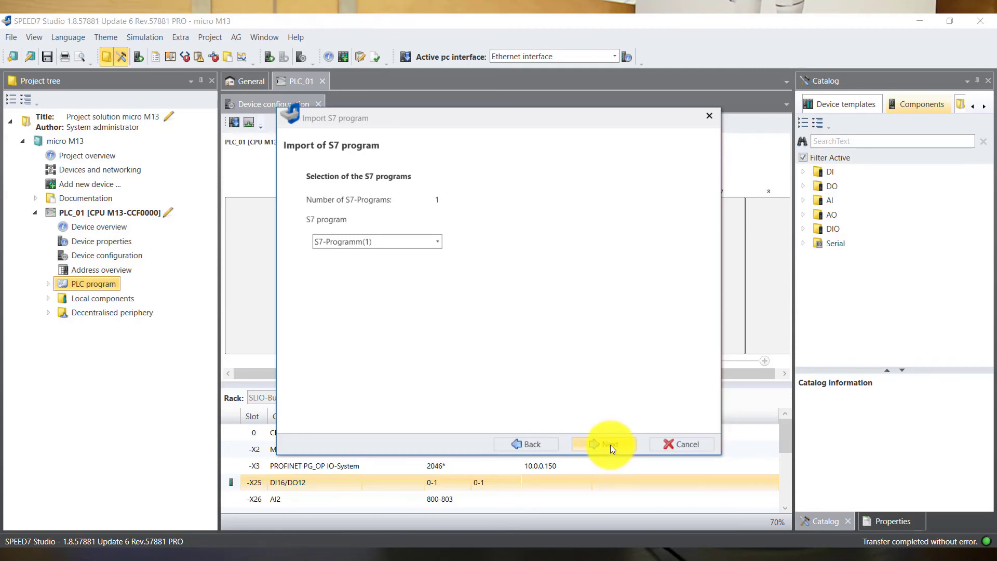
{"action": "left_click", "coordinate": [609, 445]}
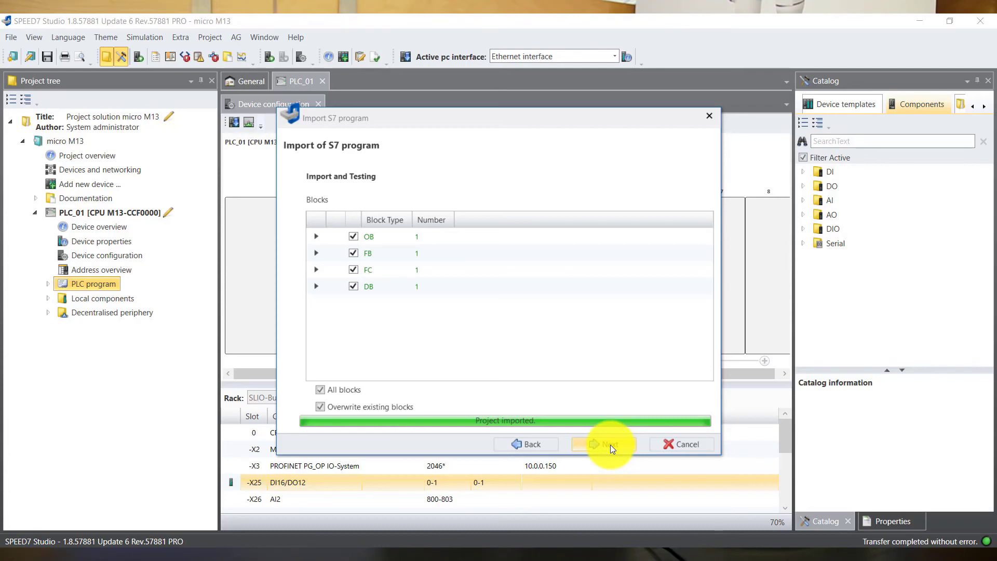
{"action": "left_click", "coordinate": [610, 445]}
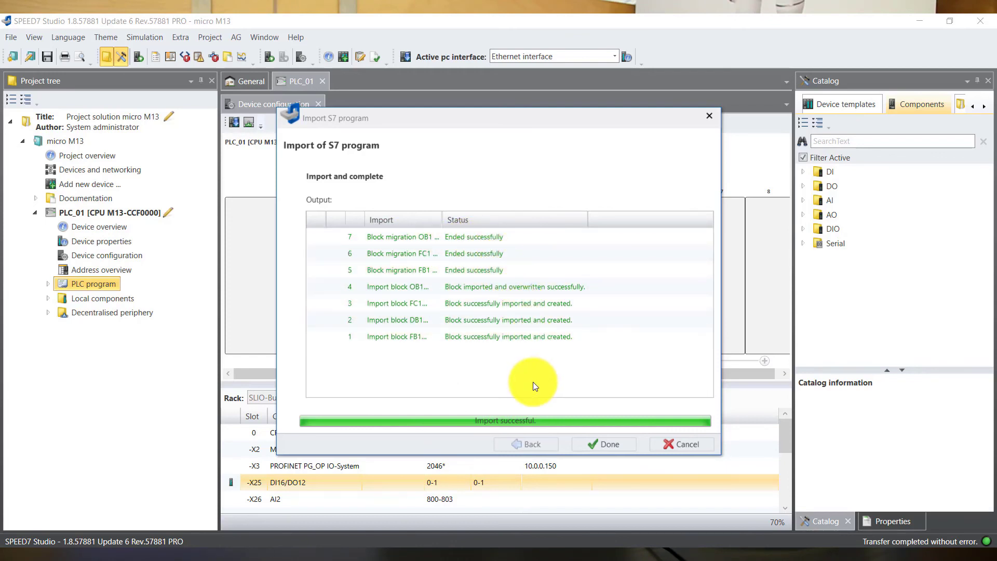
{"action": "left_click", "coordinate": [592, 450]}
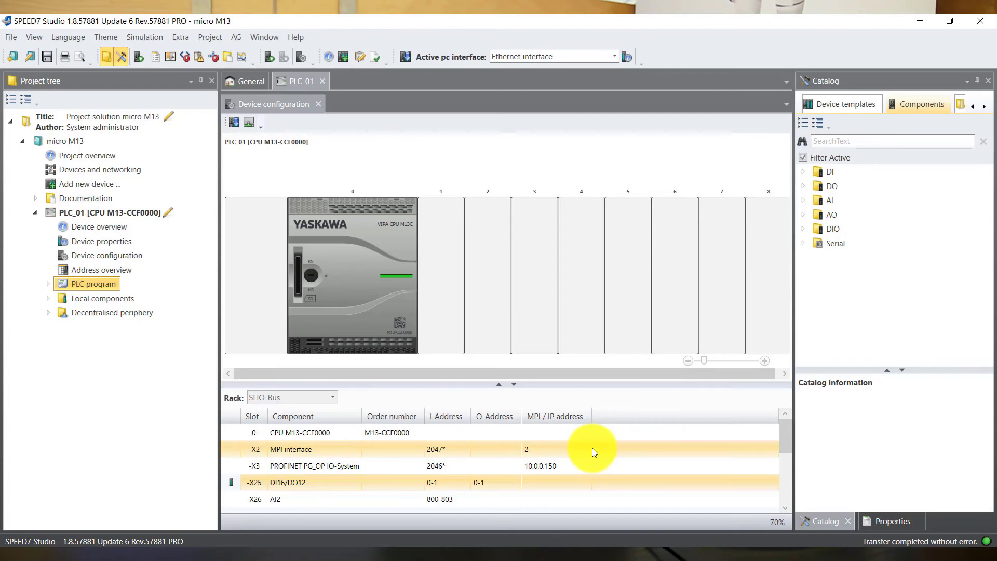
{"action": "left_click", "coordinate": [48, 288]}
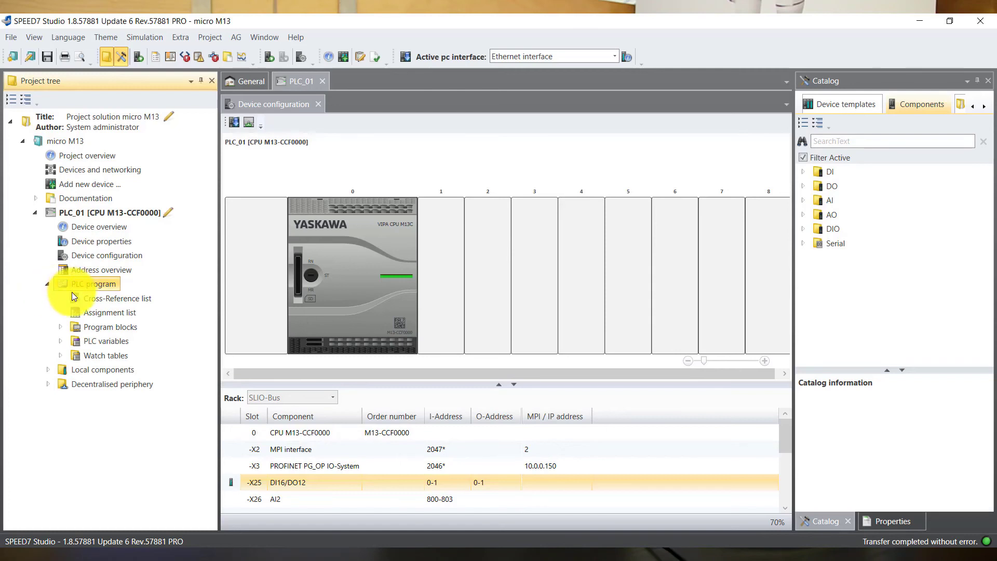
{"action": "left_click", "coordinate": [65, 327]}
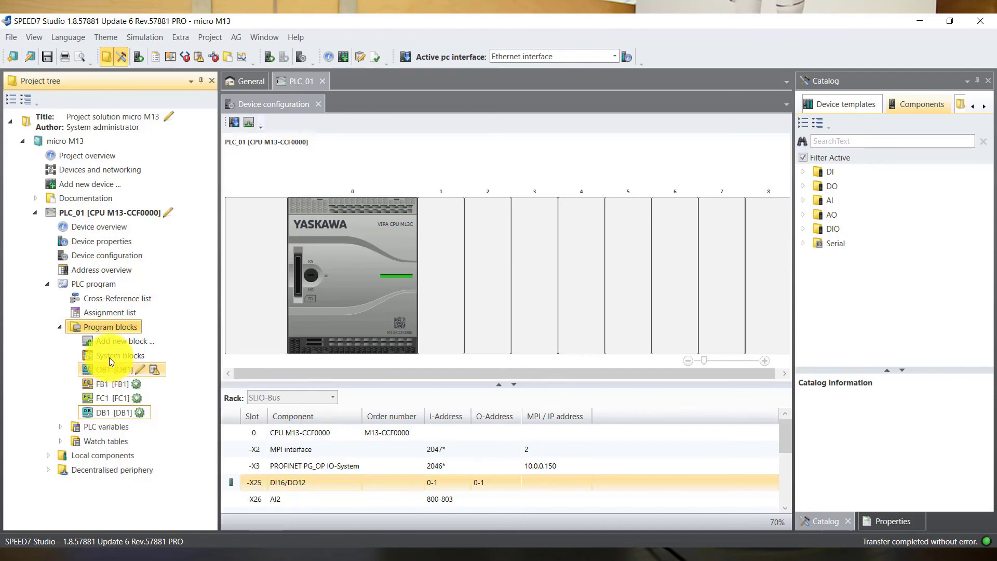
Transfer the complete PLC_01 project, user program and hardware configuration, to the CPU M13-CCF0000 over the Ethernet interface.
{"action": "left_click", "coordinate": [106, 218]}
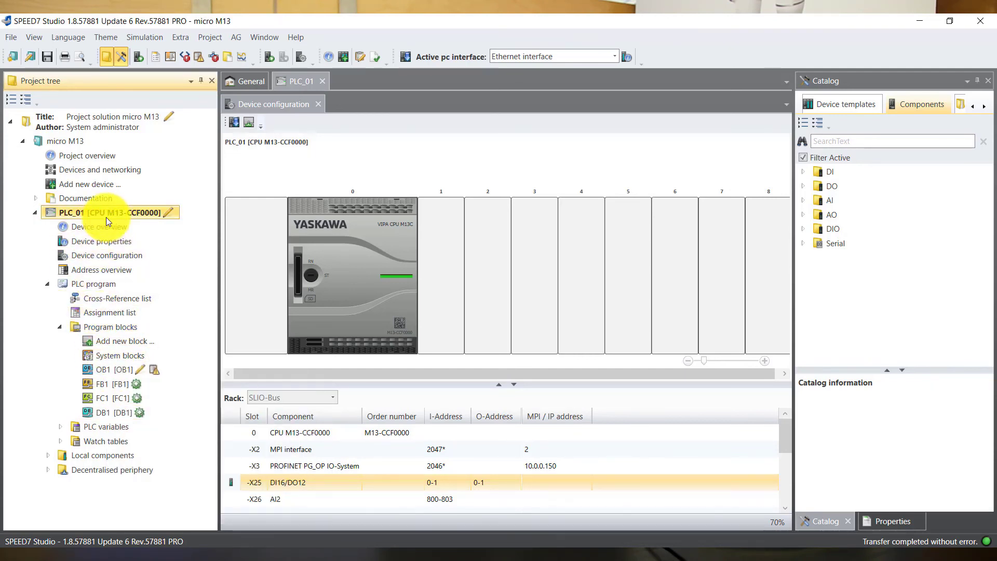
{"action": "right_click", "coordinate": [105, 217]}
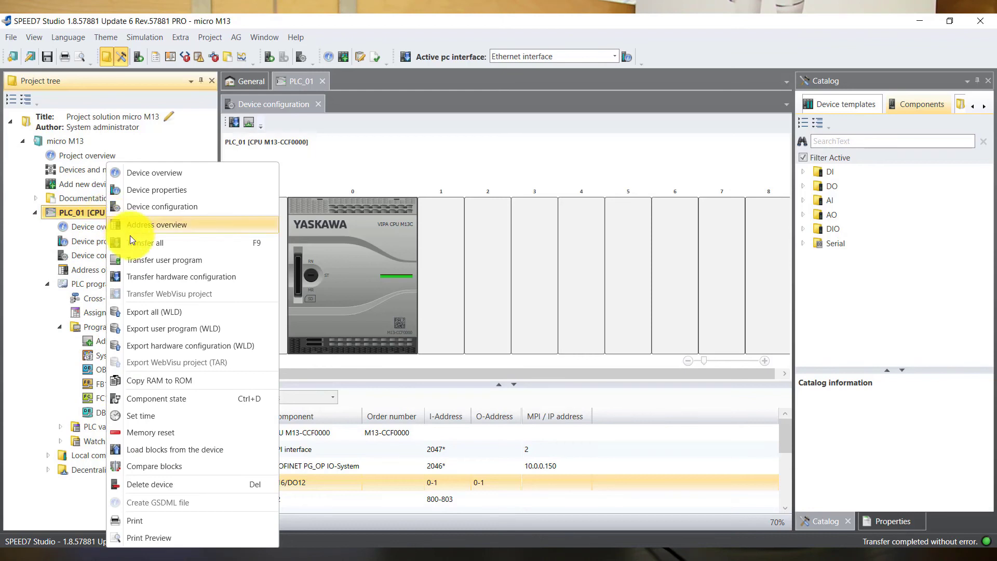
{"action": "left_click", "coordinate": [132, 242]}
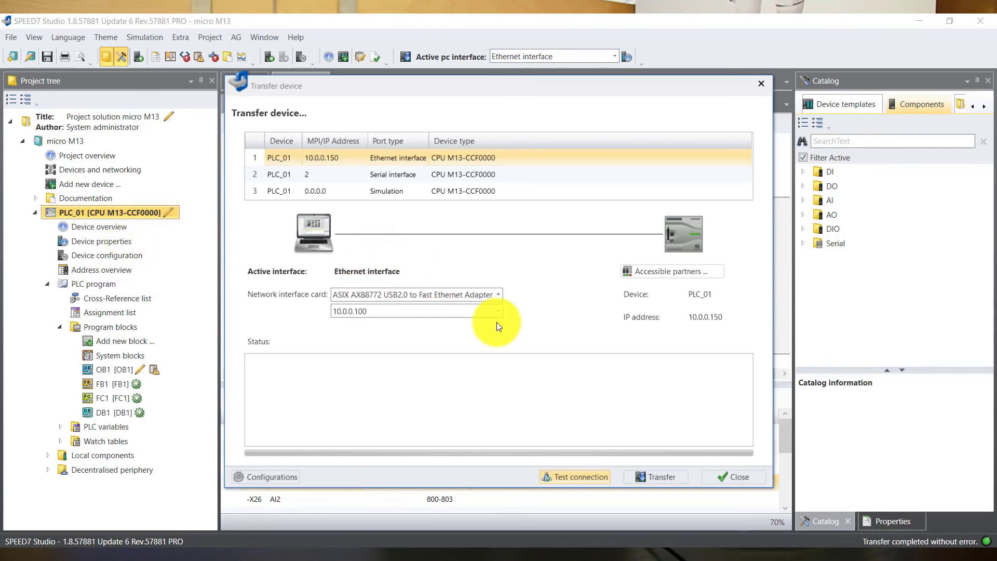
{"action": "left_click", "coordinate": [658, 476]}
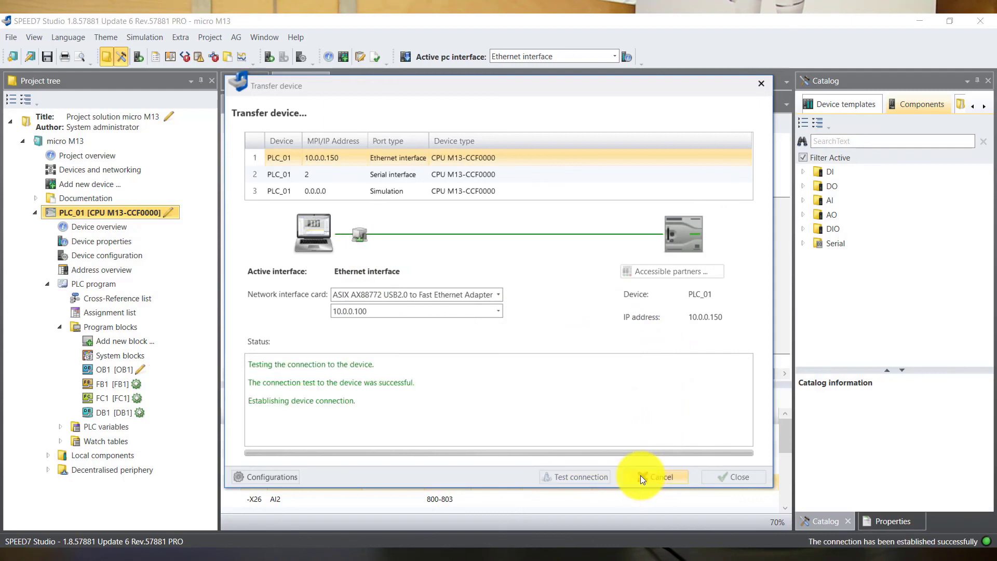